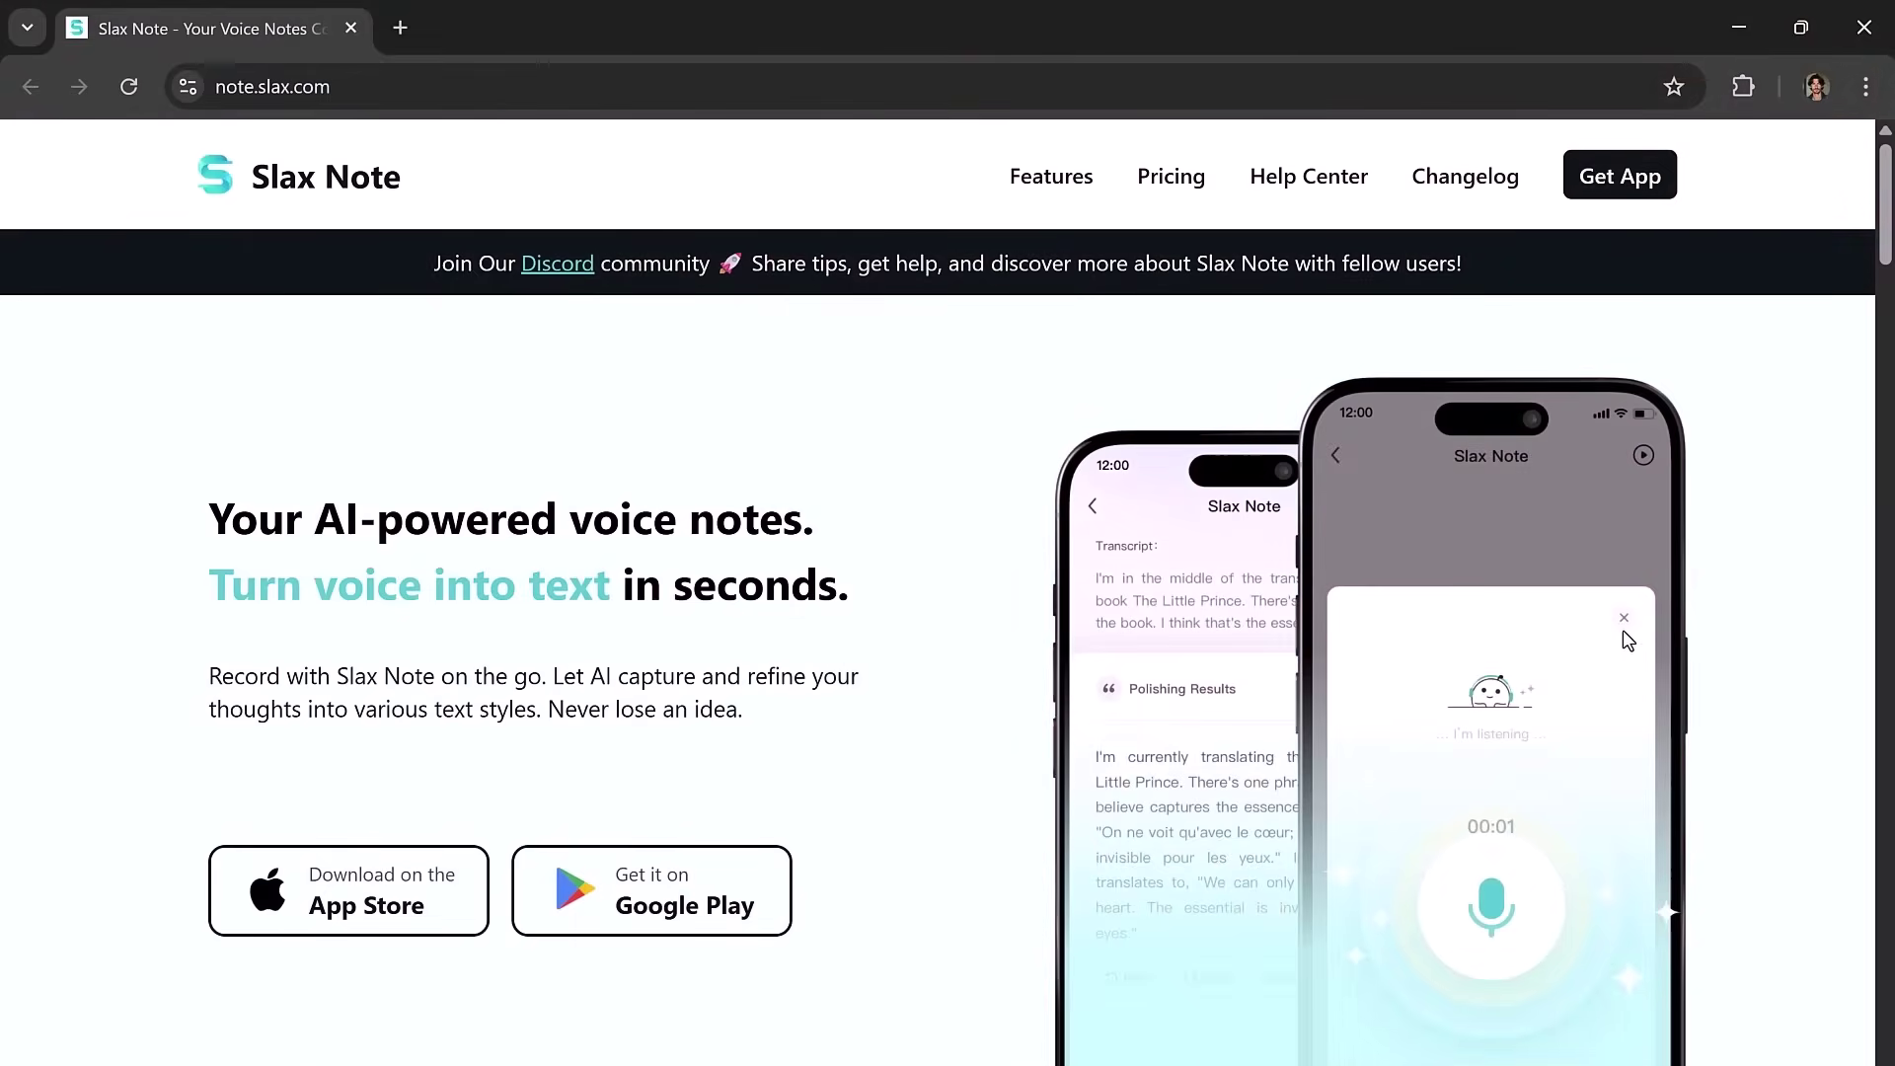
{"action": "scroll", "coordinate": [1623, 639], "scroll_direction": "down", "scroll_amount": 1}
{"action": "scroll", "coordinate": [1625, 640], "scroll_direction": "down", "scroll_amount": 3}
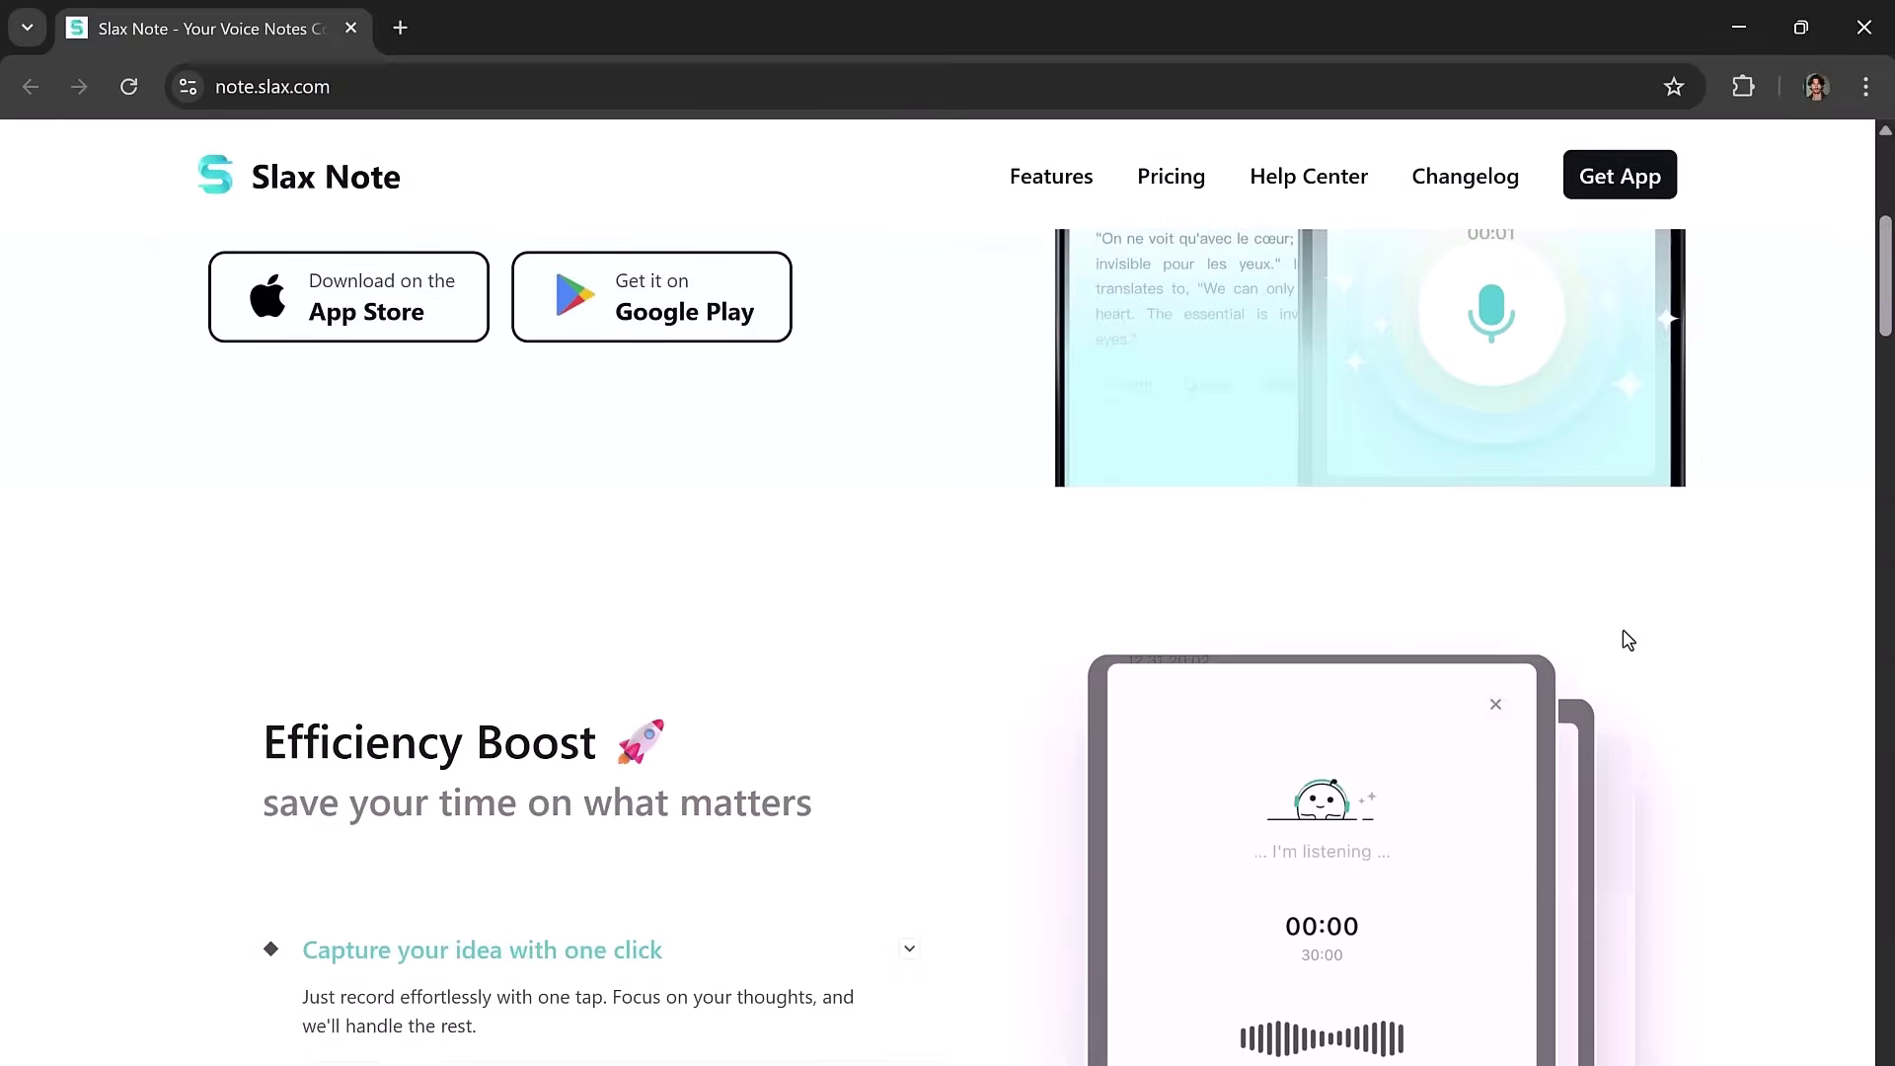
{"action": "scroll", "coordinate": [1625, 640], "scroll_direction": "down", "scroll_amount": 2}
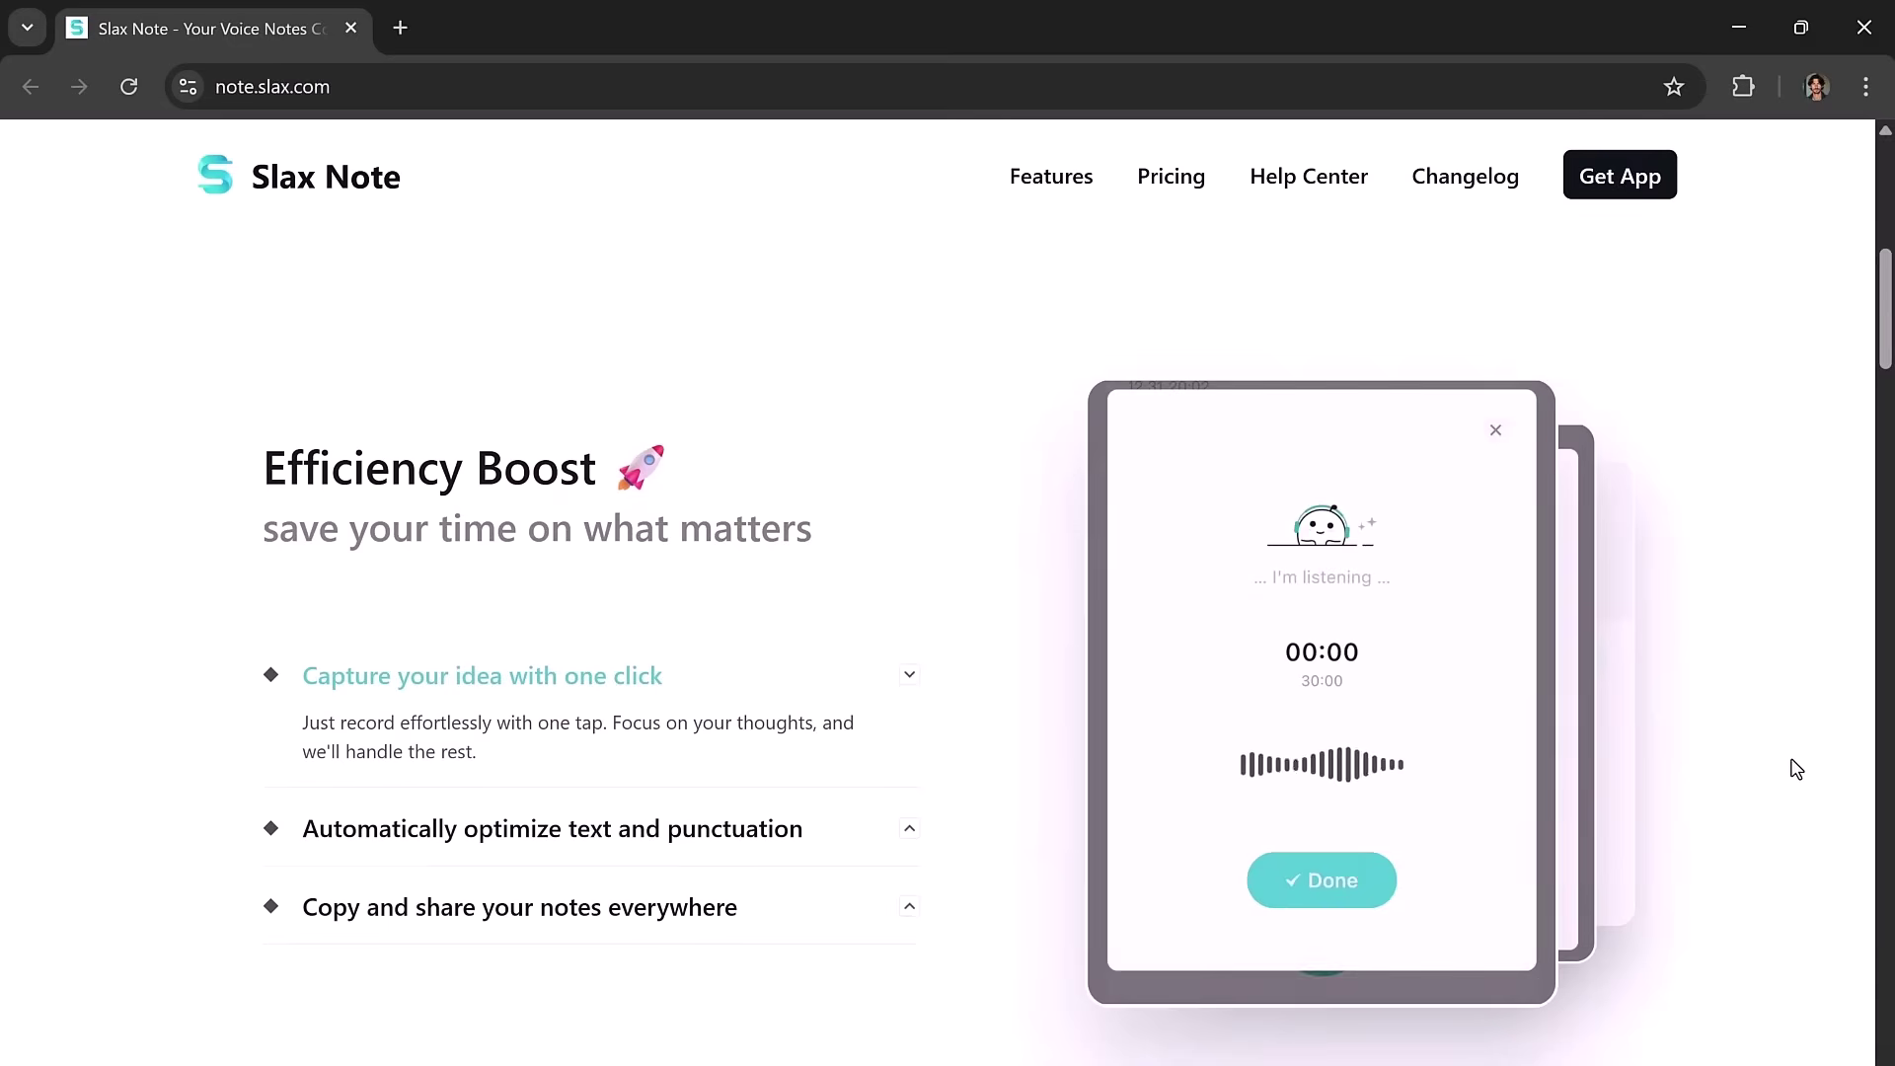
{"action": "scroll", "coordinate": [1796, 769], "scroll_direction": "down", "scroll_amount": 1}
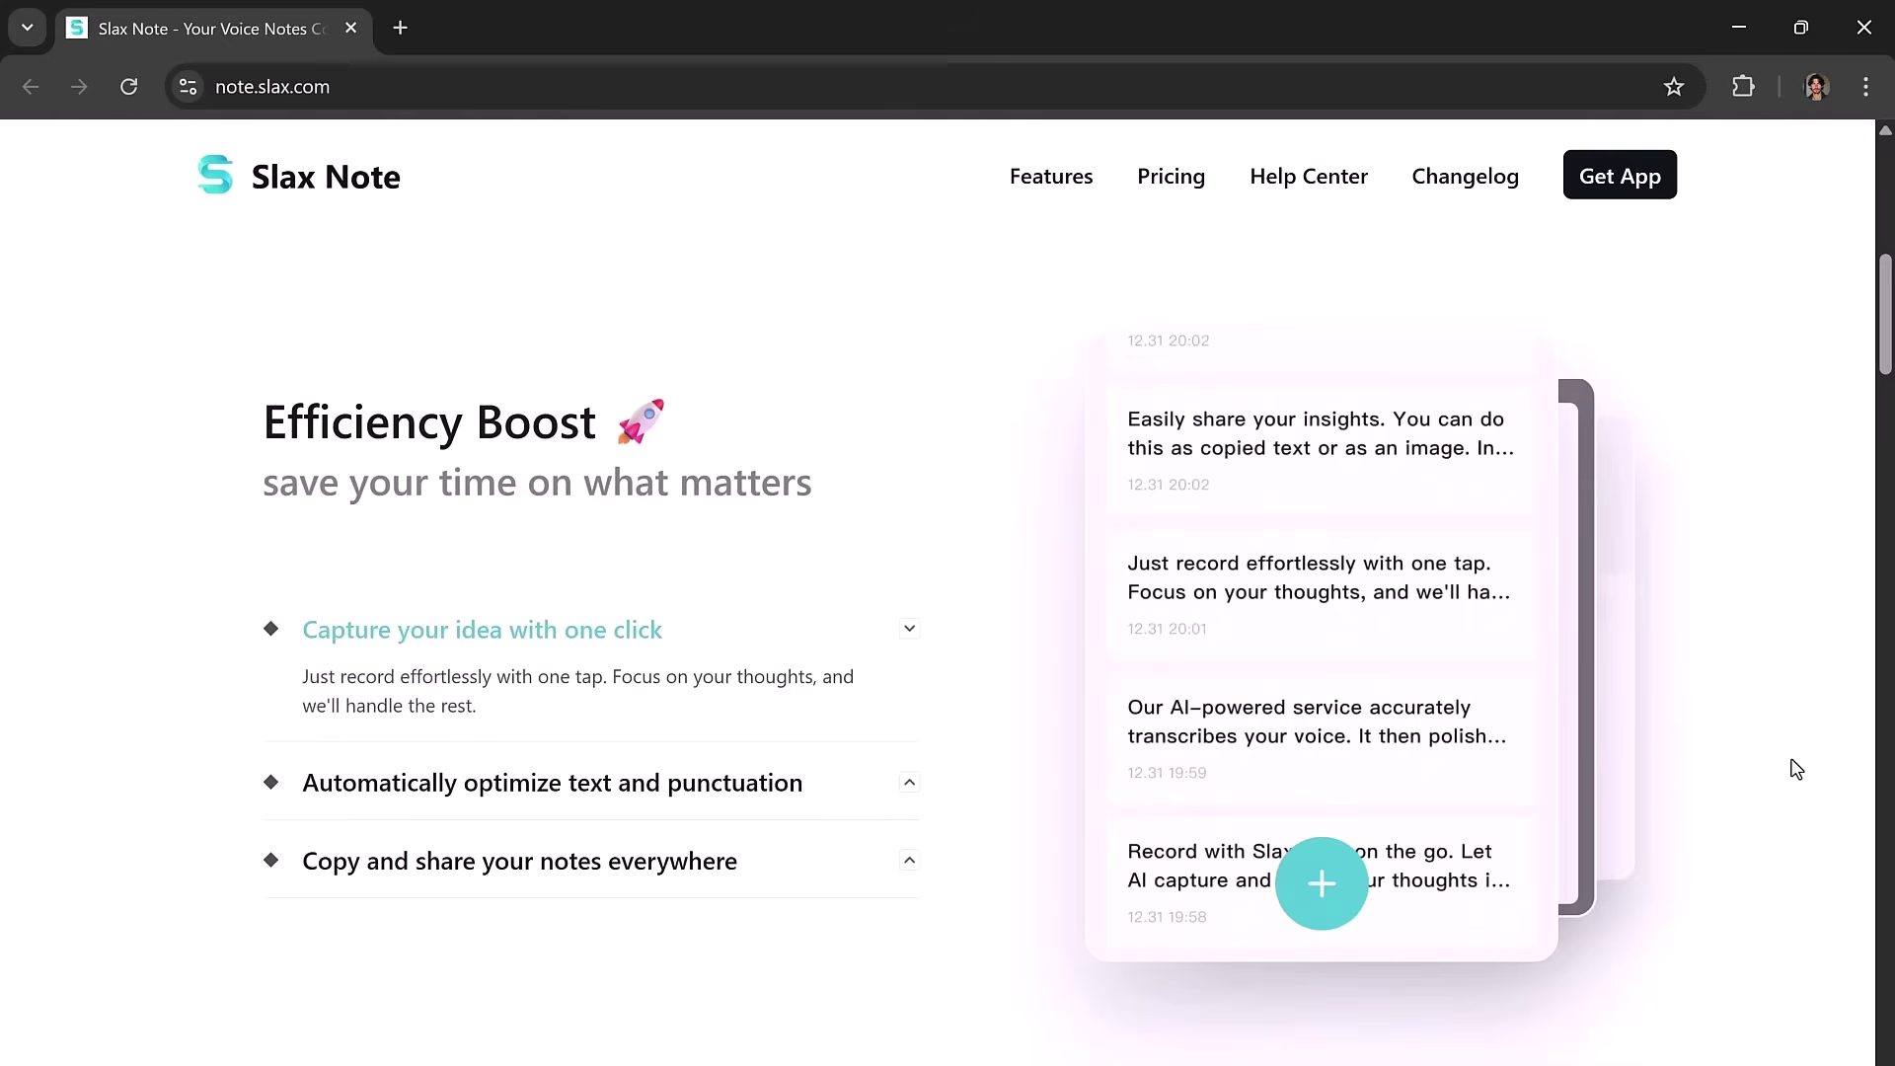
{"action": "scroll", "coordinate": [1795, 768], "scroll_direction": "down", "scroll_amount": 3}
{"action": "scroll", "coordinate": [1796, 769], "scroll_direction": "down", "scroll_amount": 3}
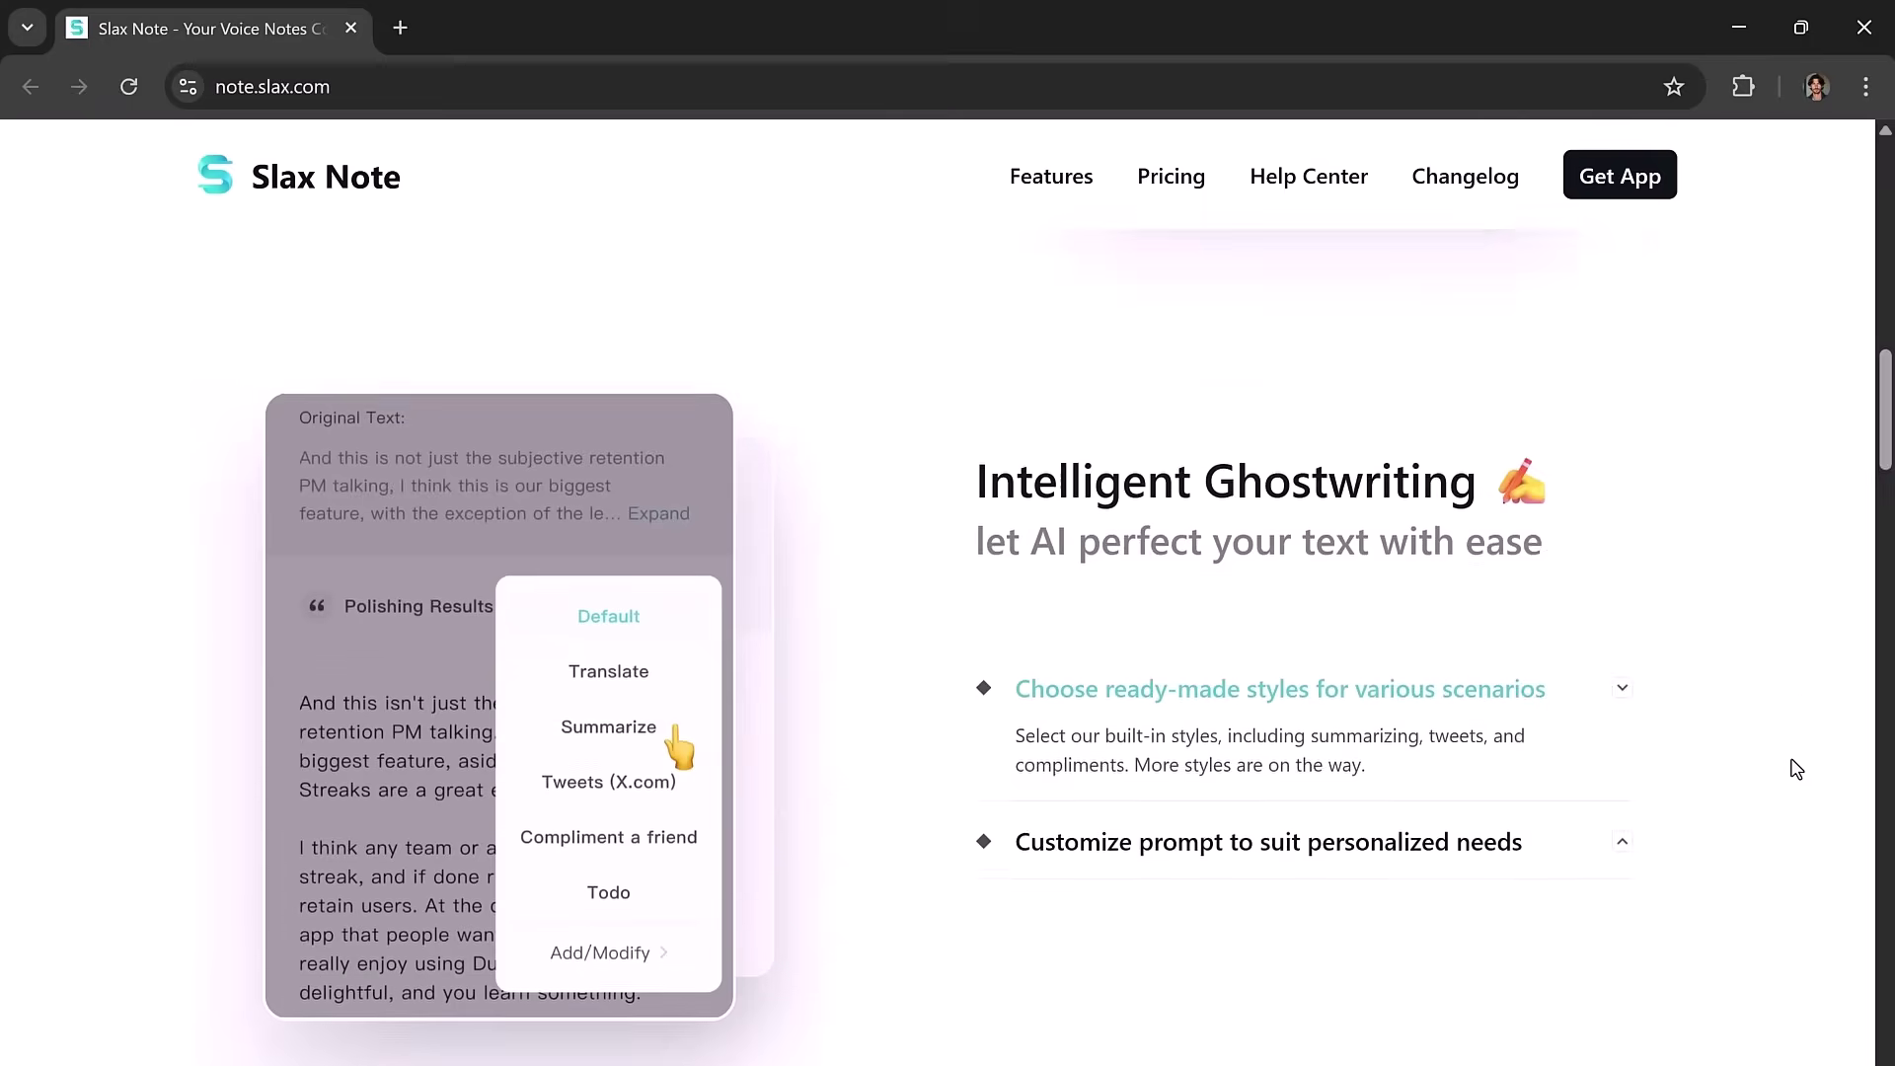
{"action": "scroll", "coordinate": [1796, 769], "scroll_direction": "down", "scroll_amount": 1}
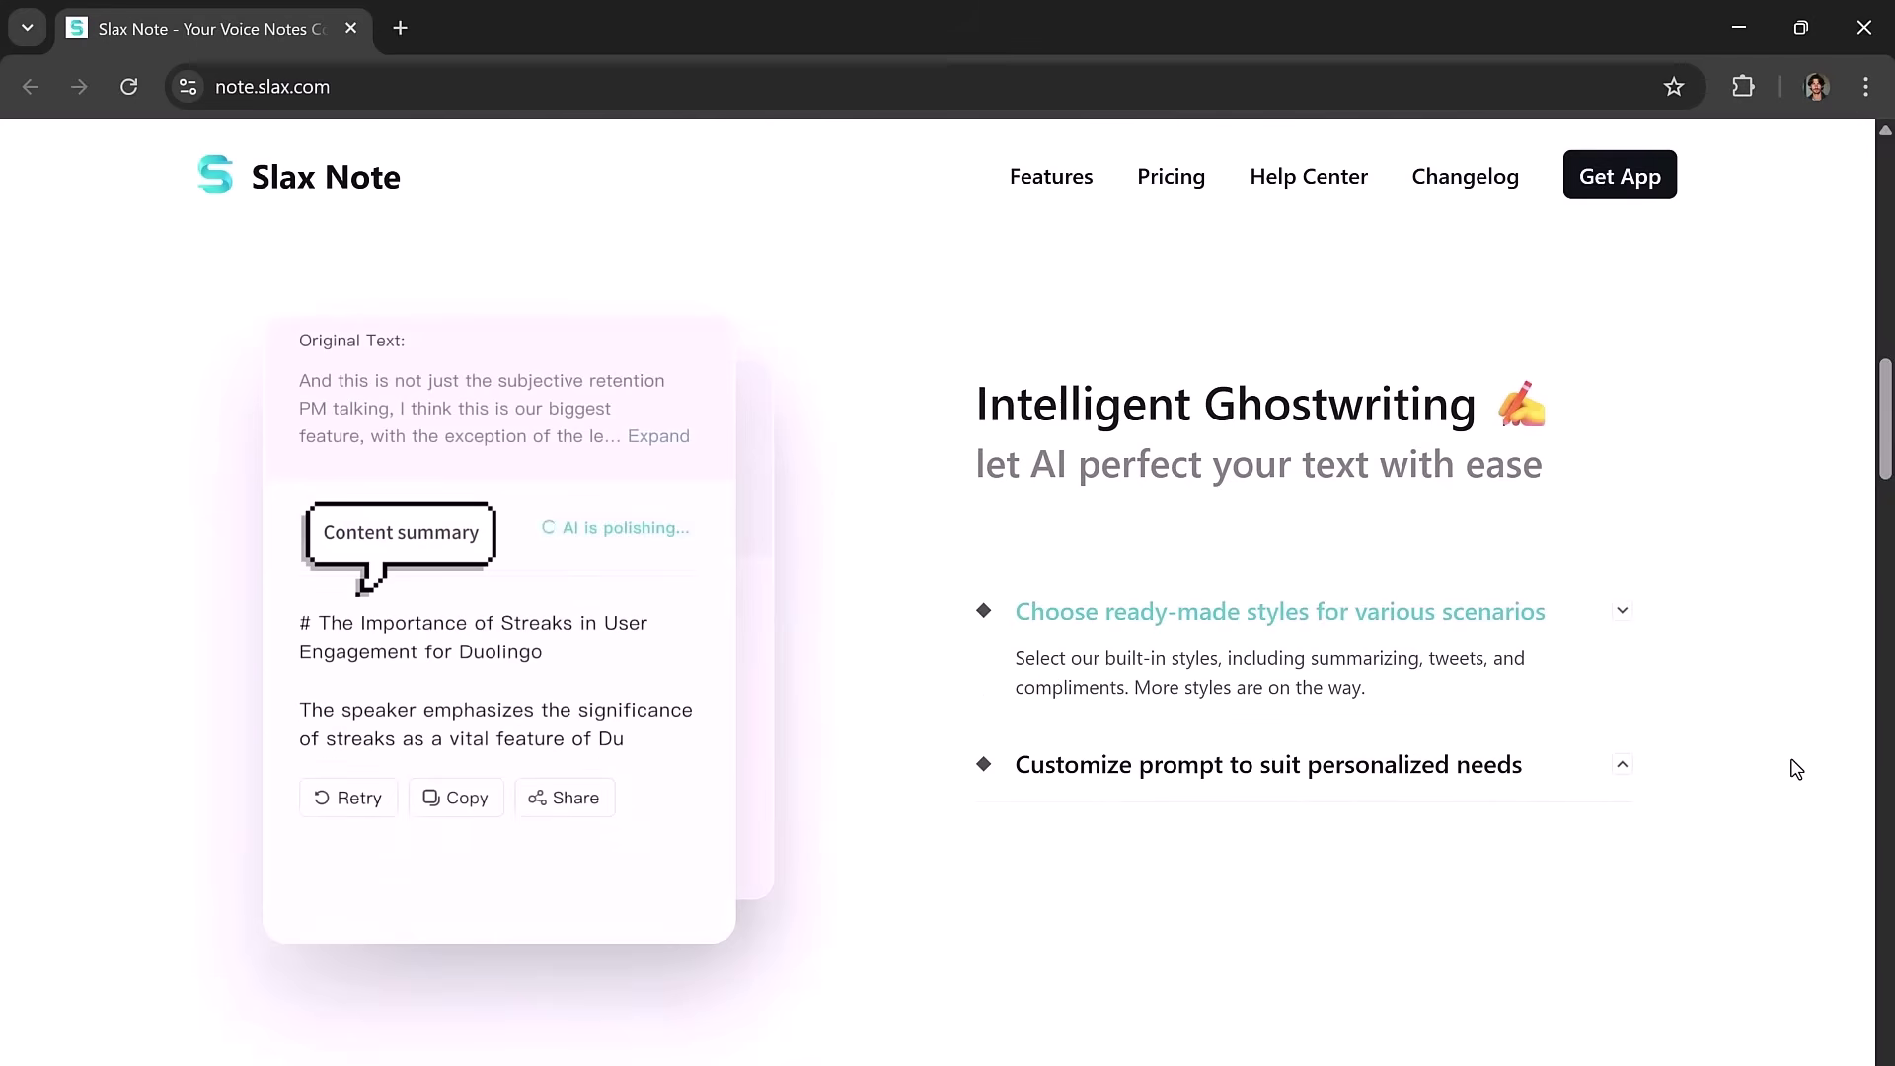
{"action": "scroll", "coordinate": [1796, 769], "scroll_direction": "down", "scroll_amount": 1}
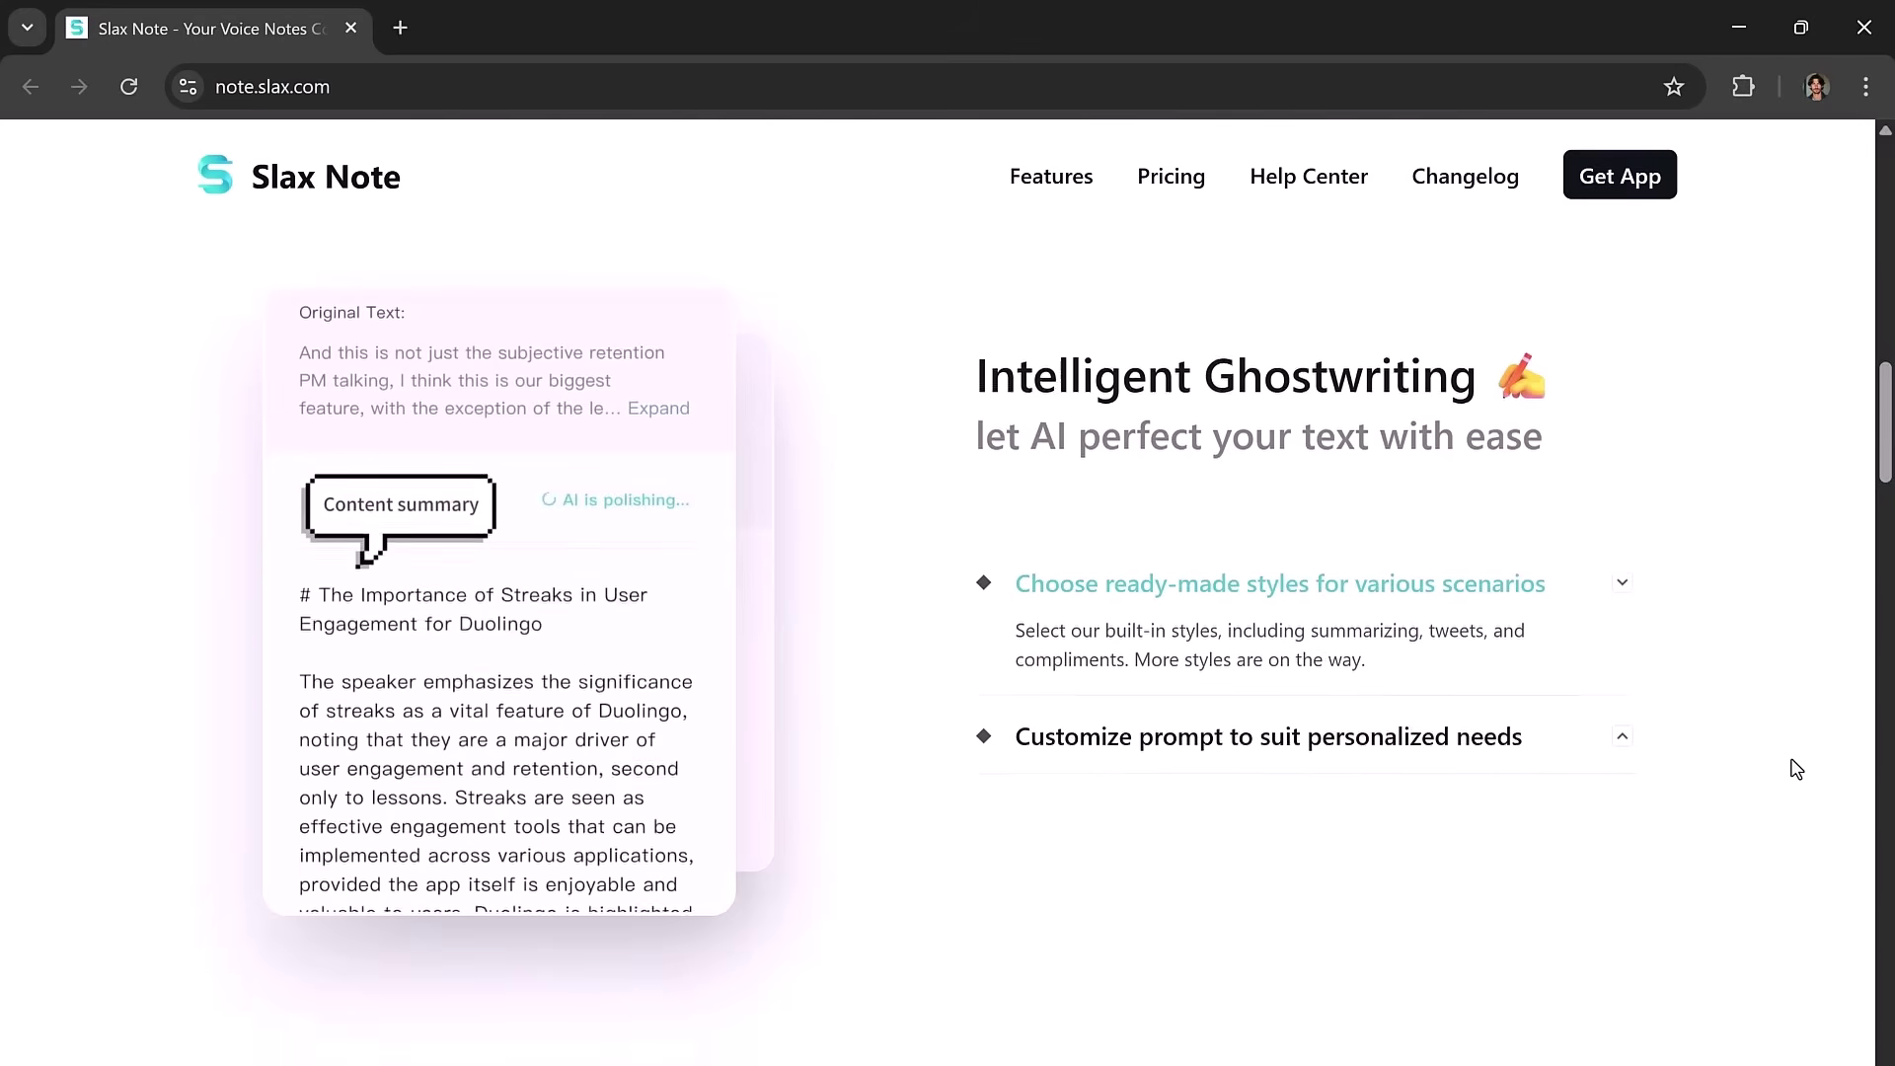
{"action": "scroll", "coordinate": [1796, 769], "scroll_direction": "down", "scroll_amount": 4}
{"action": "scroll", "coordinate": [1797, 769], "scroll_direction": "down", "scroll_amount": 1}
{"action": "scroll", "coordinate": [1796, 769], "scroll_direction": "down", "scroll_amount": 1}
{"action": "scroll", "coordinate": [1796, 769], "scroll_direction": "down", "scroll_amount": 1}
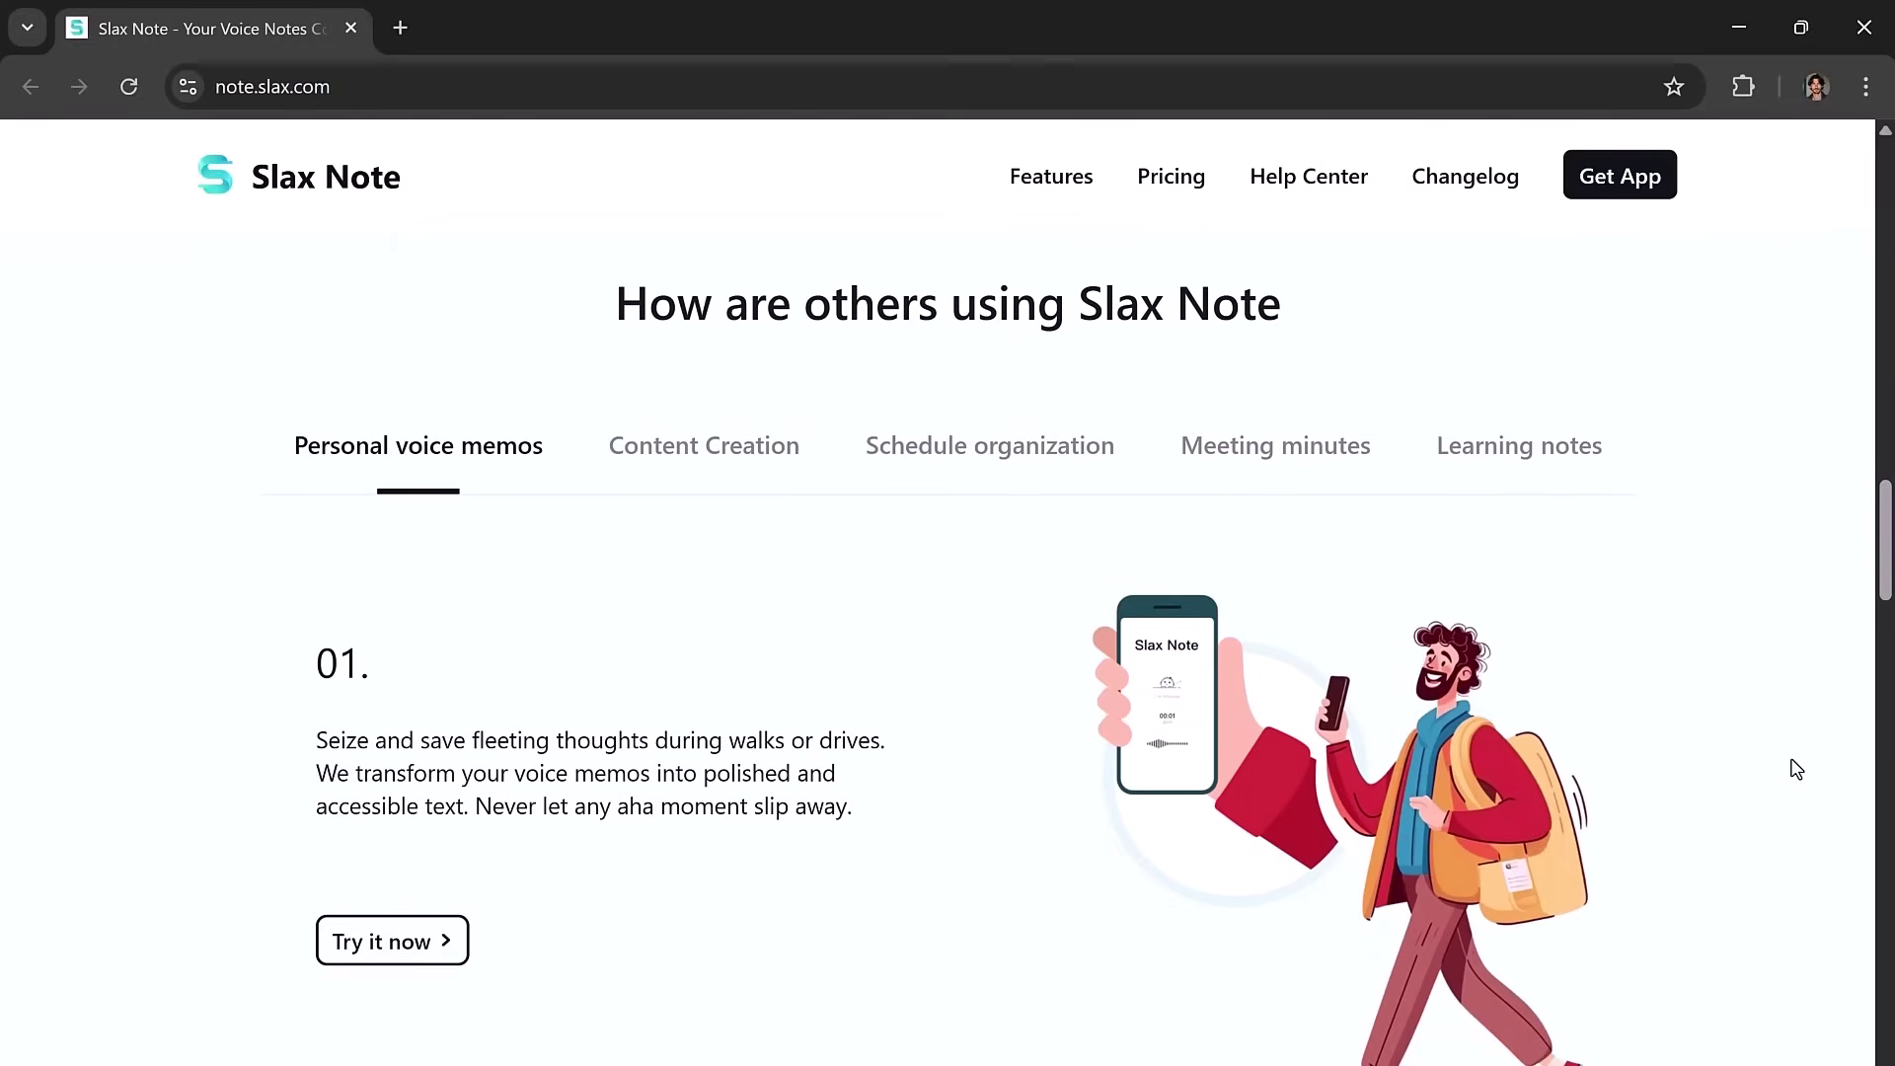
{"action": "scroll", "coordinate": [1795, 769], "scroll_direction": "down", "scroll_amount": 3}
{"action": "scroll", "coordinate": [1795, 769], "scroll_direction": "down", "scroll_amount": 3}
{"action": "scroll", "coordinate": [1795, 768], "scroll_direction": "down", "scroll_amount": 1}
{"action": "scroll", "coordinate": [1796, 767], "scroll_direction": "up", "scroll_amount": 15}
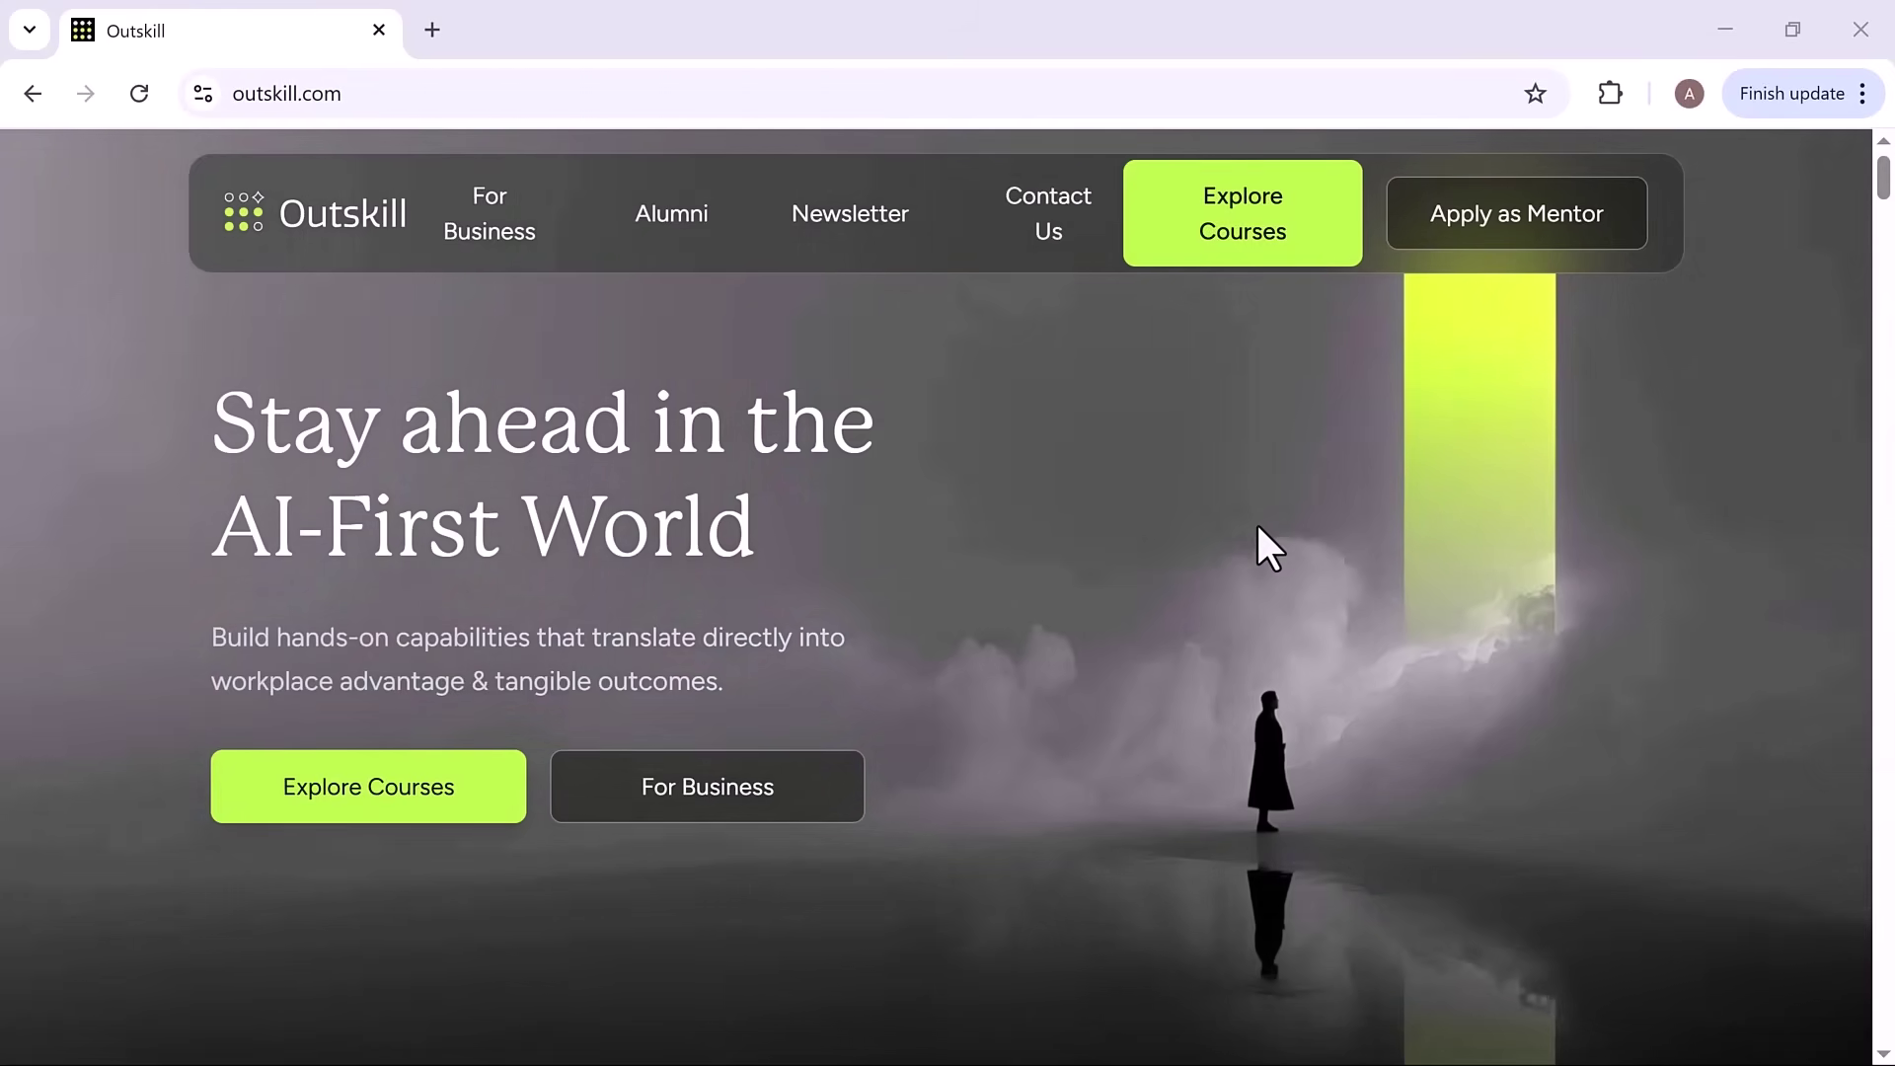
{"action": "scroll", "coordinate": [1257, 527], "scroll_direction": "down", "scroll_amount": 3}
{"action": "scroll", "coordinate": [1258, 527], "scroll_direction": "down", "scroll_amount": 1}
{"action": "scroll", "coordinate": [1257, 527], "scroll_direction": "down", "scroll_amount": 1}
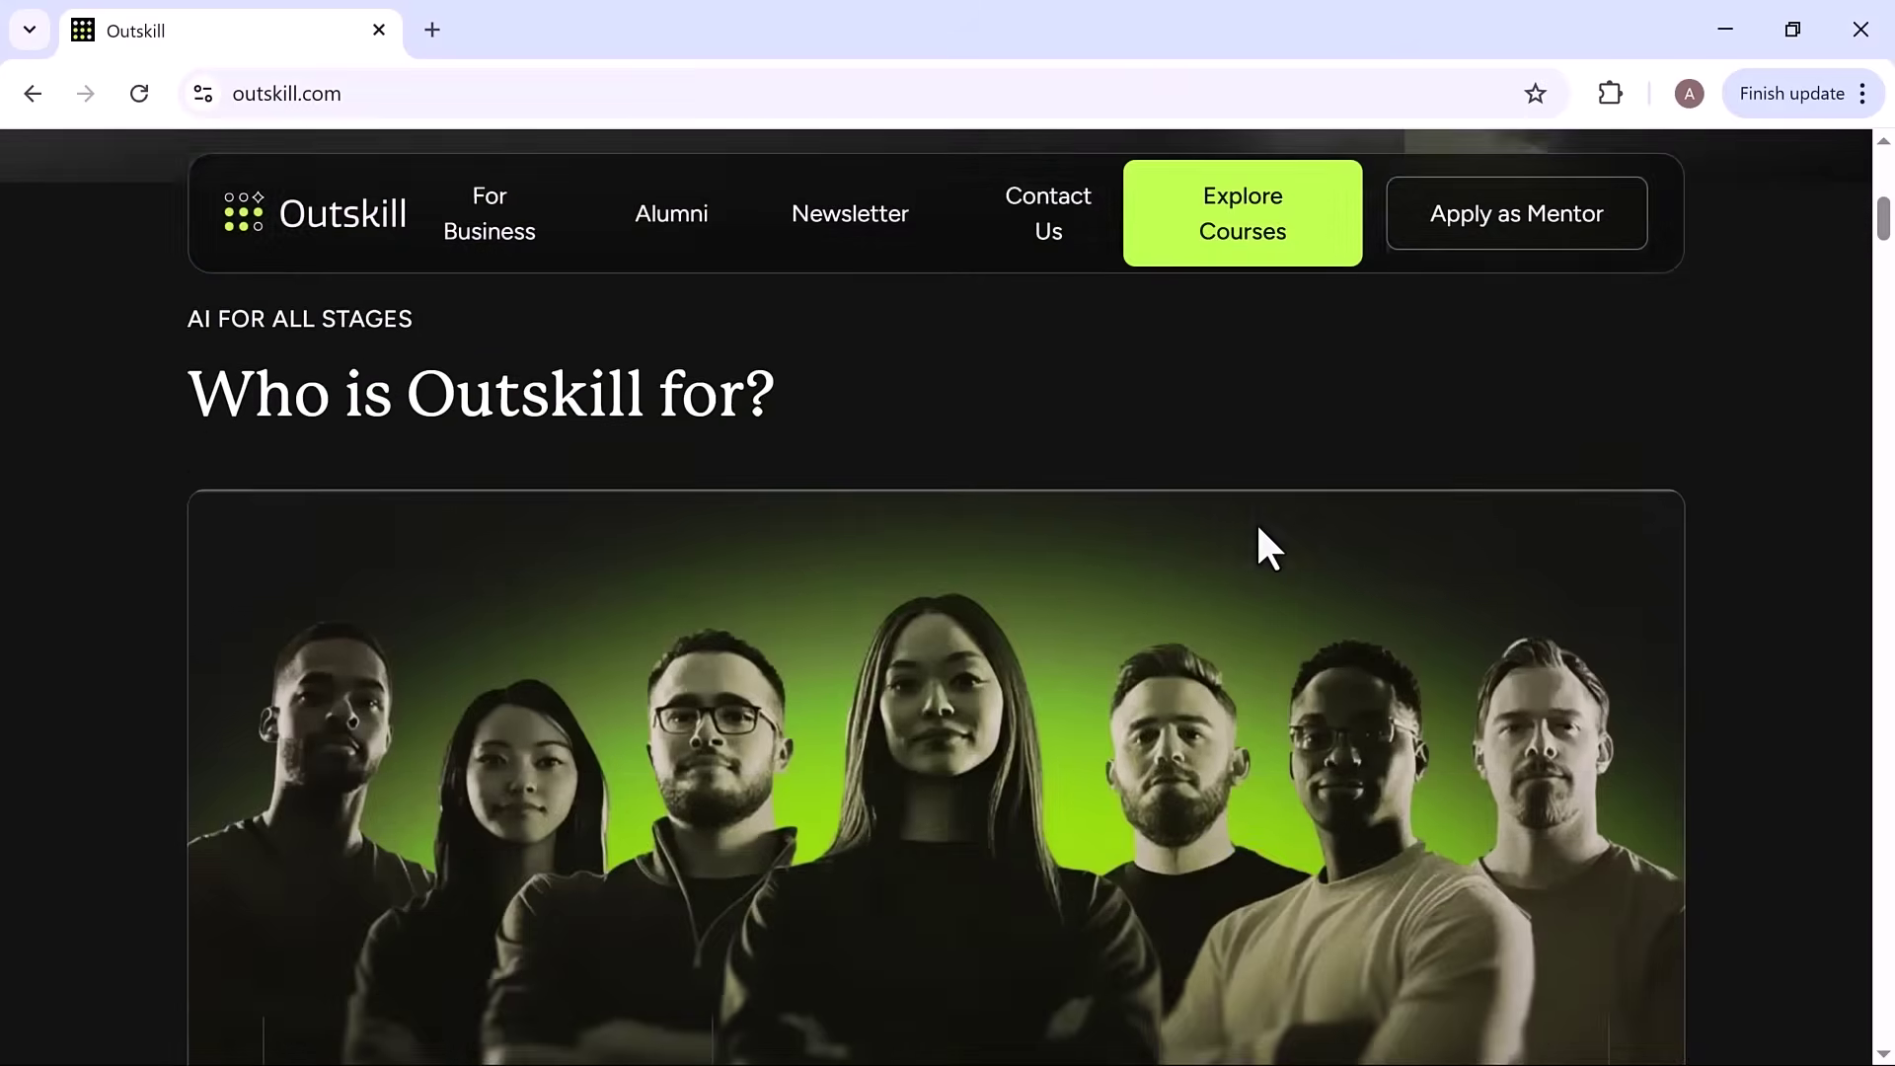
{"action": "scroll", "coordinate": [1257, 528], "scroll_direction": "down", "scroll_amount": 1}
{"action": "scroll", "coordinate": [1256, 527], "scroll_direction": "down", "scroll_amount": 1}
{"action": "scroll", "coordinate": [1257, 527], "scroll_direction": "down", "scroll_amount": 1}
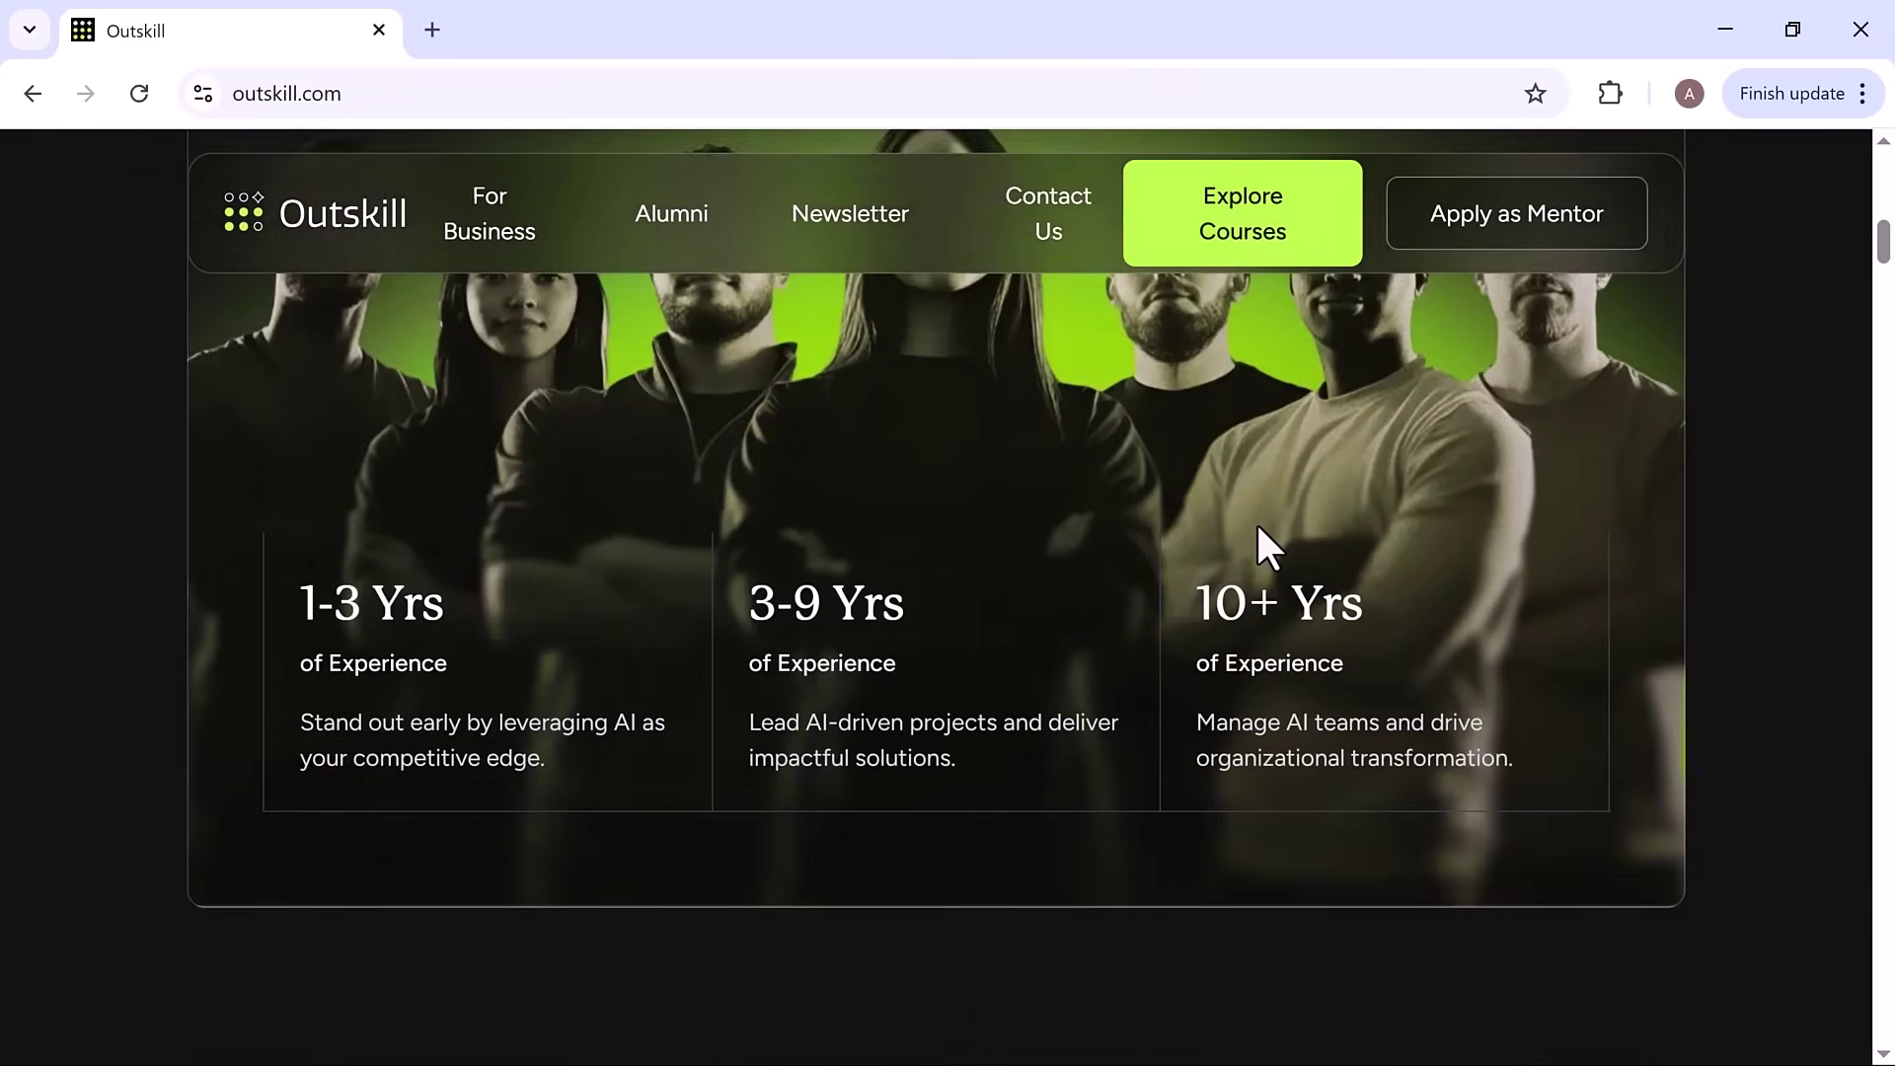
{"action": "scroll", "coordinate": [1257, 528], "scroll_direction": "down", "scroll_amount": 2}
{"action": "scroll", "coordinate": [1256, 528], "scroll_direction": "down", "scroll_amount": 2}
{"action": "scroll", "coordinate": [1258, 528], "scroll_direction": "down", "scroll_amount": 1}
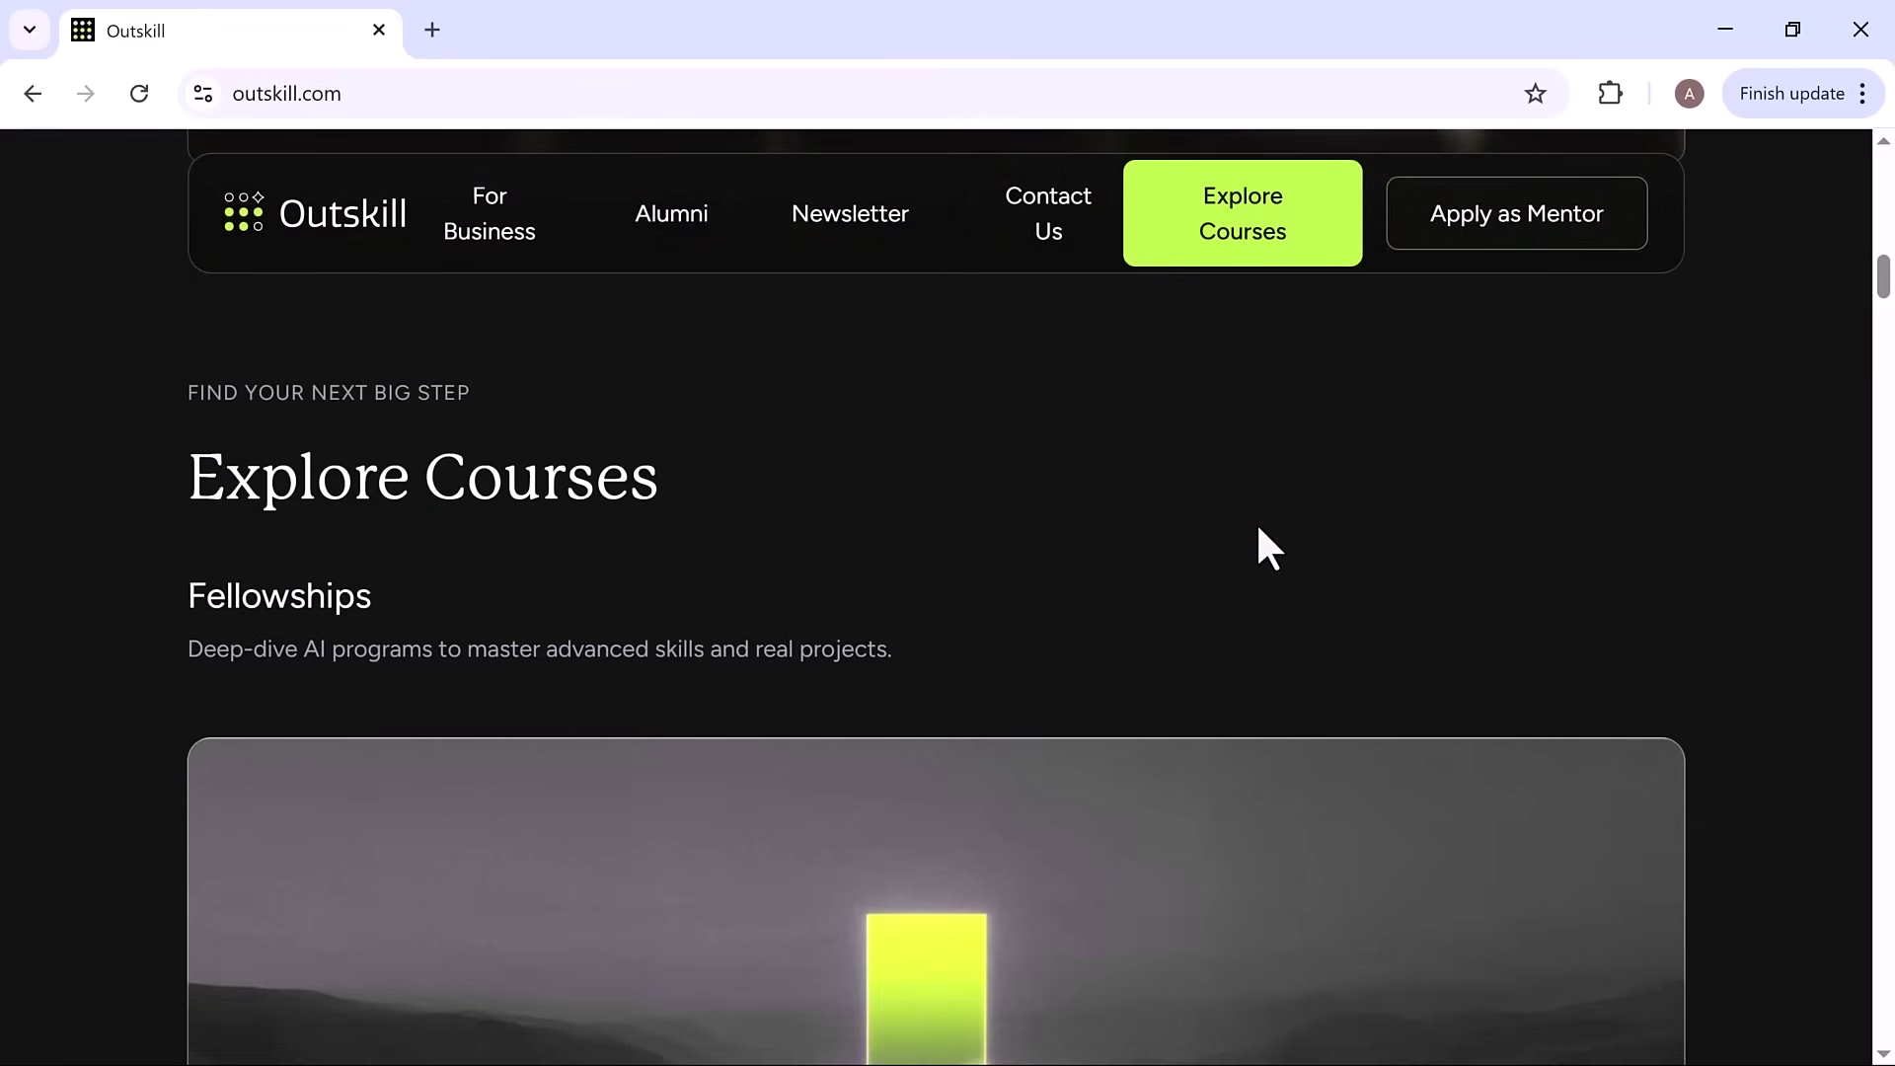
{"action": "scroll", "coordinate": [1256, 527], "scroll_direction": "down", "scroll_amount": 2}
{"action": "scroll", "coordinate": [1255, 521], "scroll_direction": "down", "scroll_amount": 3}
{"action": "scroll", "coordinate": [1256, 522], "scroll_direction": "down", "scroll_amount": 2}
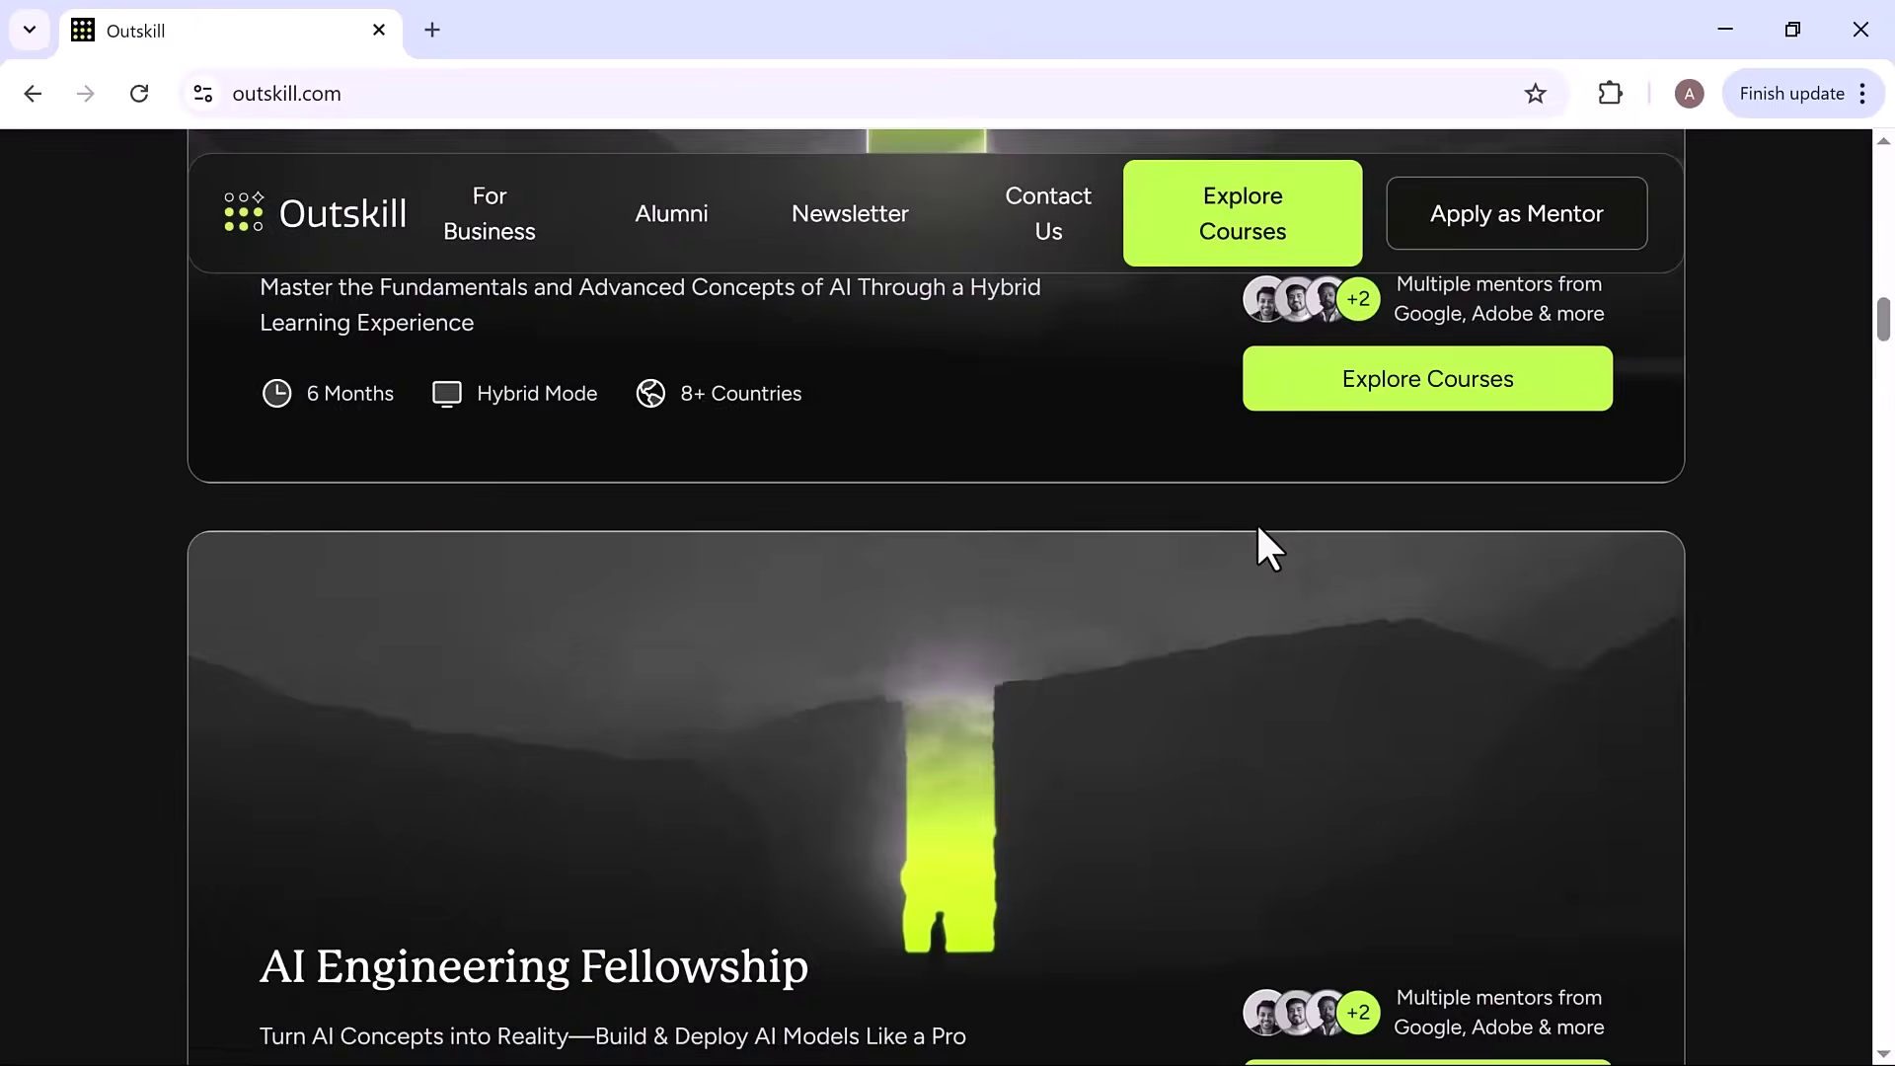
{"action": "scroll", "coordinate": [1255, 522], "scroll_direction": "down", "scroll_amount": 2}
{"action": "scroll", "coordinate": [1255, 521], "scroll_direction": "down", "scroll_amount": 2}
{"action": "scroll", "coordinate": [1256, 525], "scroll_direction": "down", "scroll_amount": 2}
{"action": "scroll", "coordinate": [1255, 522], "scroll_direction": "down", "scroll_amount": 2}
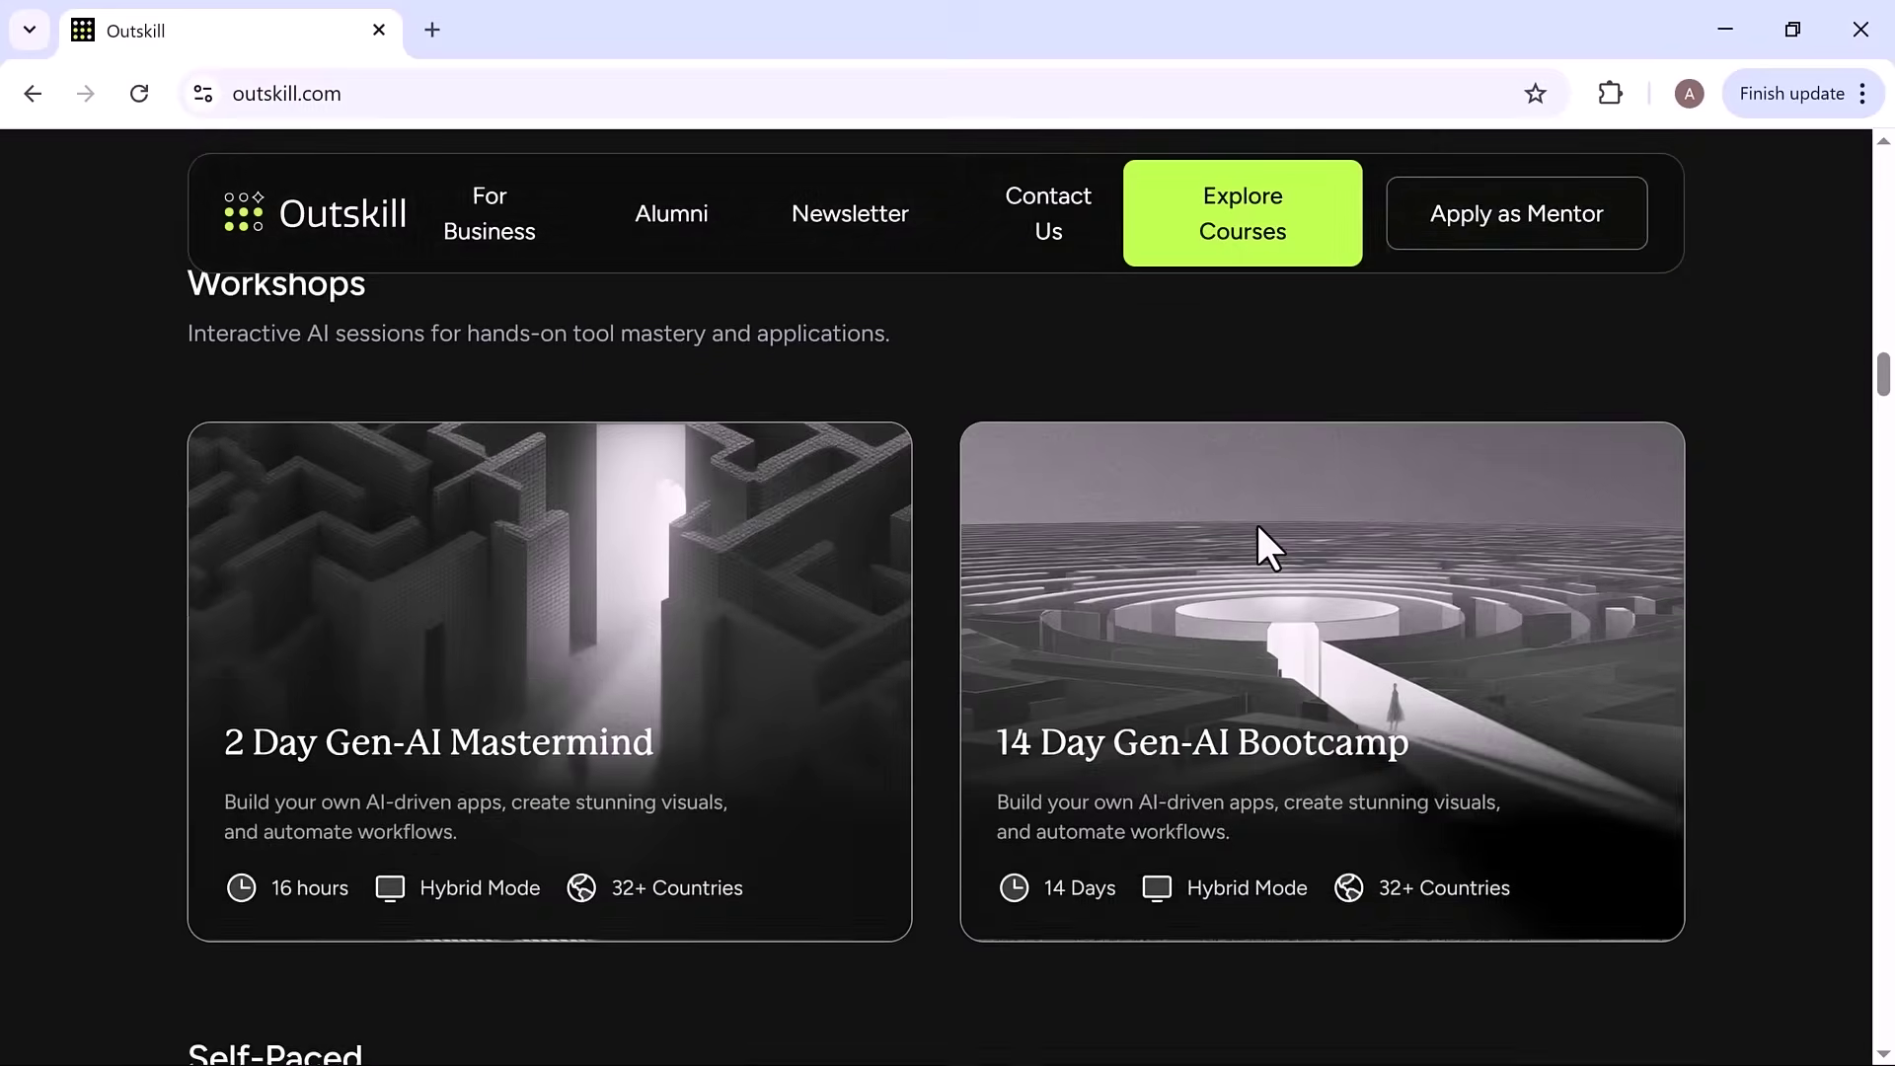
{"action": "scroll", "coordinate": [1257, 525], "scroll_direction": "down", "scroll_amount": 2}
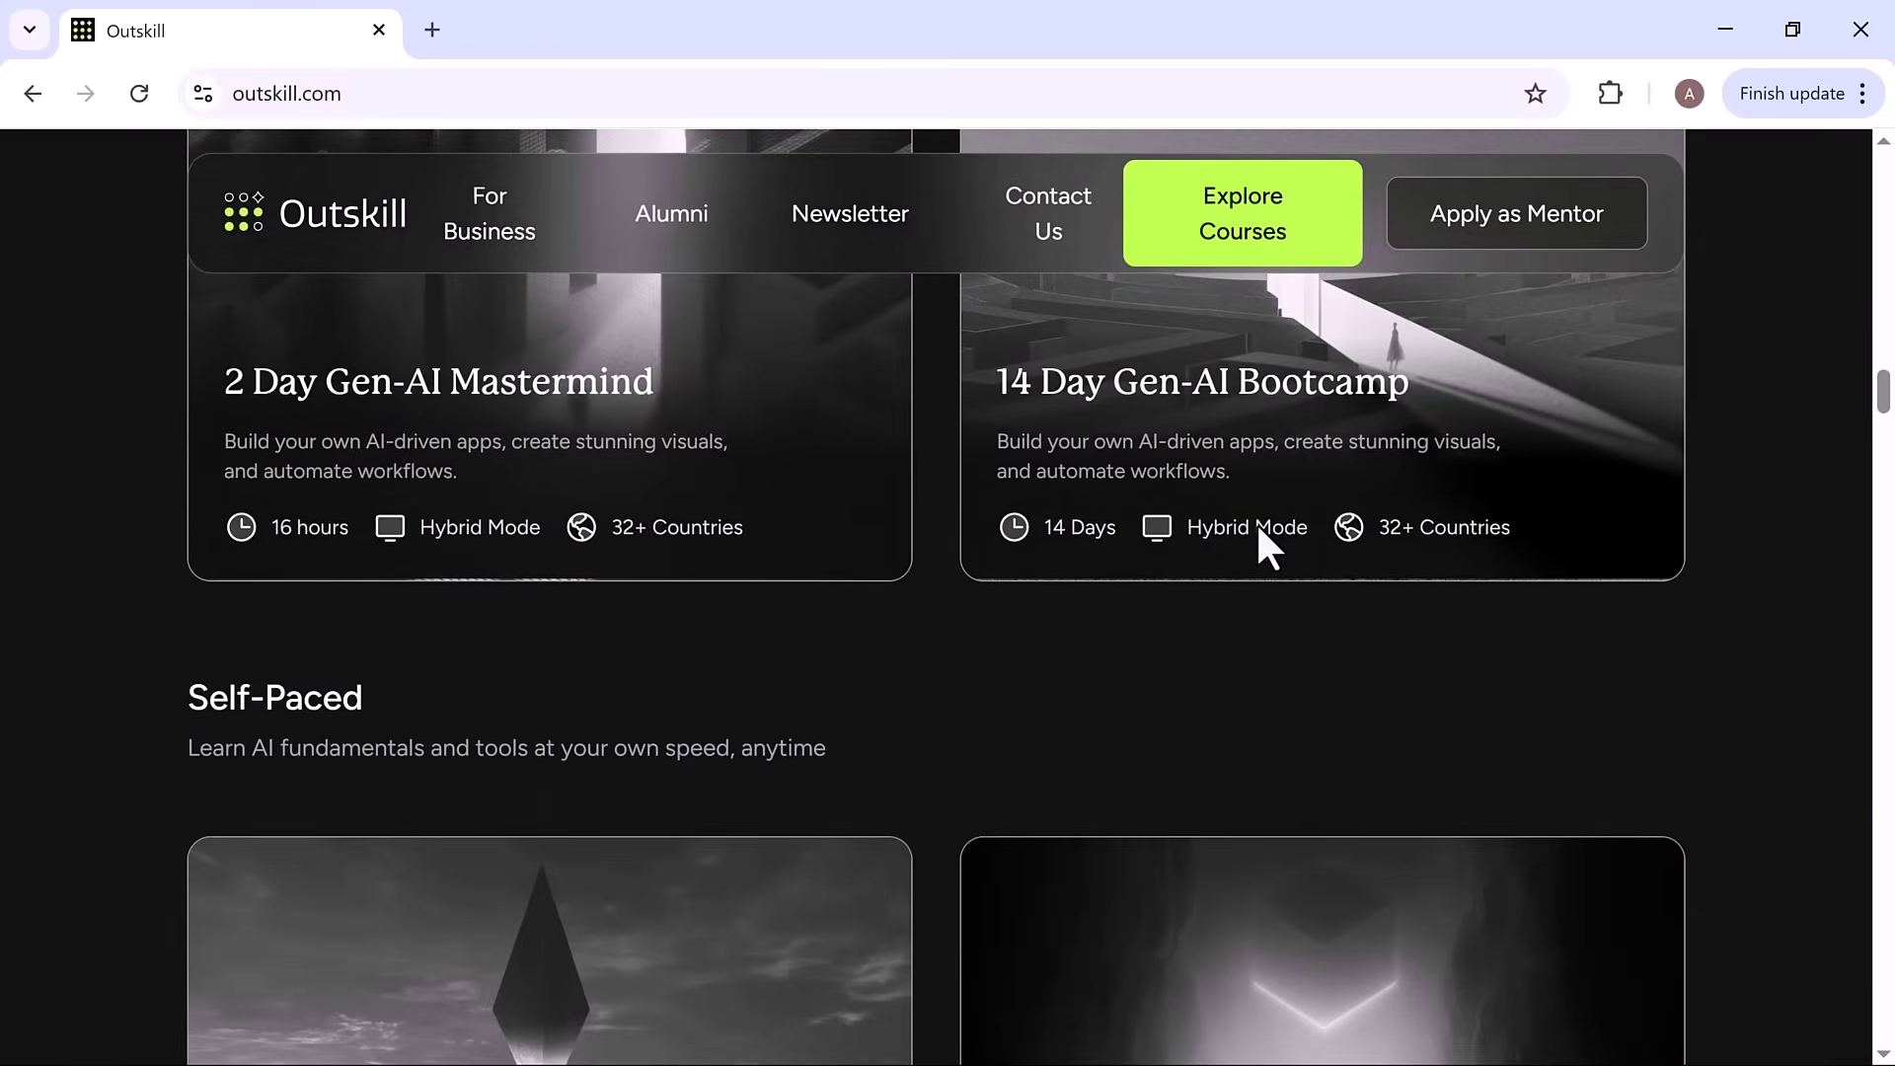
{"action": "scroll", "coordinate": [1256, 522], "scroll_direction": "down", "scroll_amount": 3}
{"action": "scroll", "coordinate": [1255, 522], "scroll_direction": "down", "scroll_amount": 1}
{"action": "scroll", "coordinate": [1257, 525], "scroll_direction": "down", "scroll_amount": 3}
{"action": "scroll", "coordinate": [1257, 522], "scroll_direction": "down", "scroll_amount": 2}
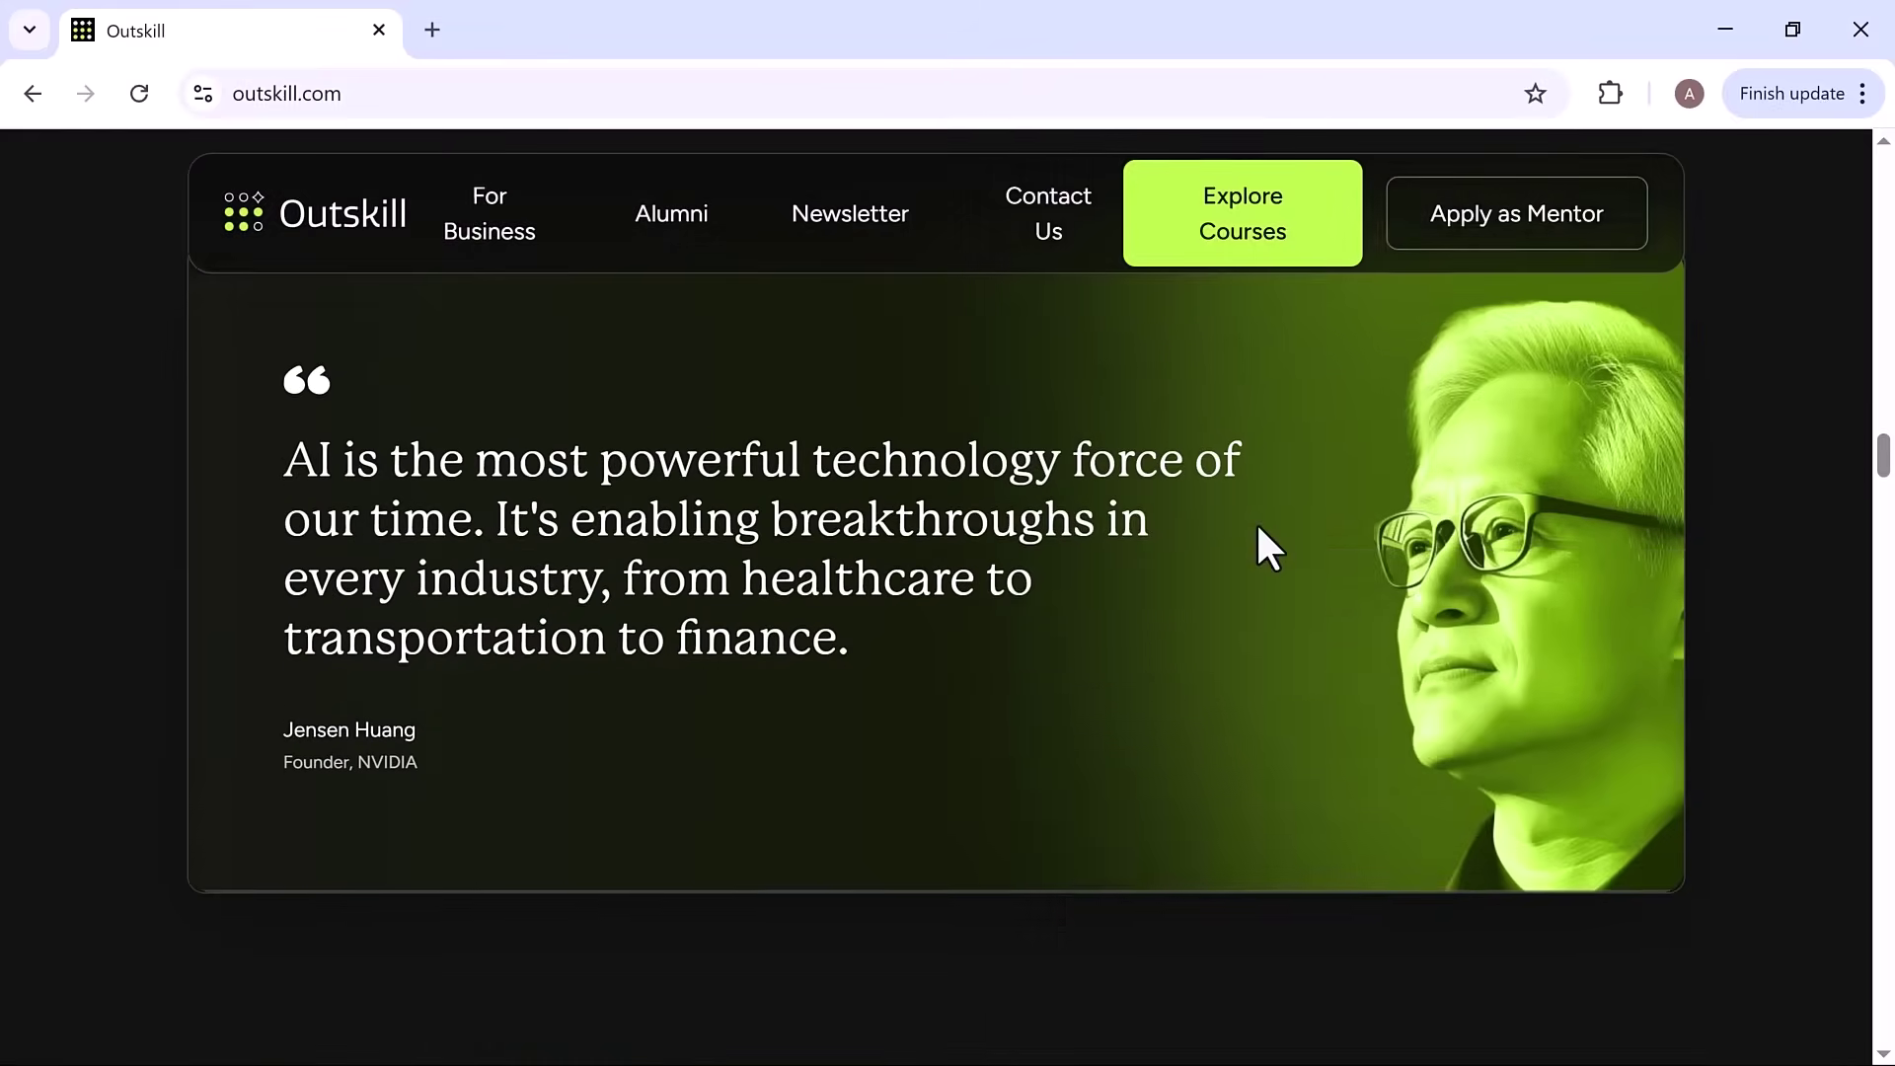
{"action": "scroll", "coordinate": [1256, 521], "scroll_direction": "down", "scroll_amount": 3}
{"action": "scroll", "coordinate": [1256, 521], "scroll_direction": "down", "scroll_amount": 3}
{"action": "scroll", "coordinate": [1255, 521], "scroll_direction": "down", "scroll_amount": 2}
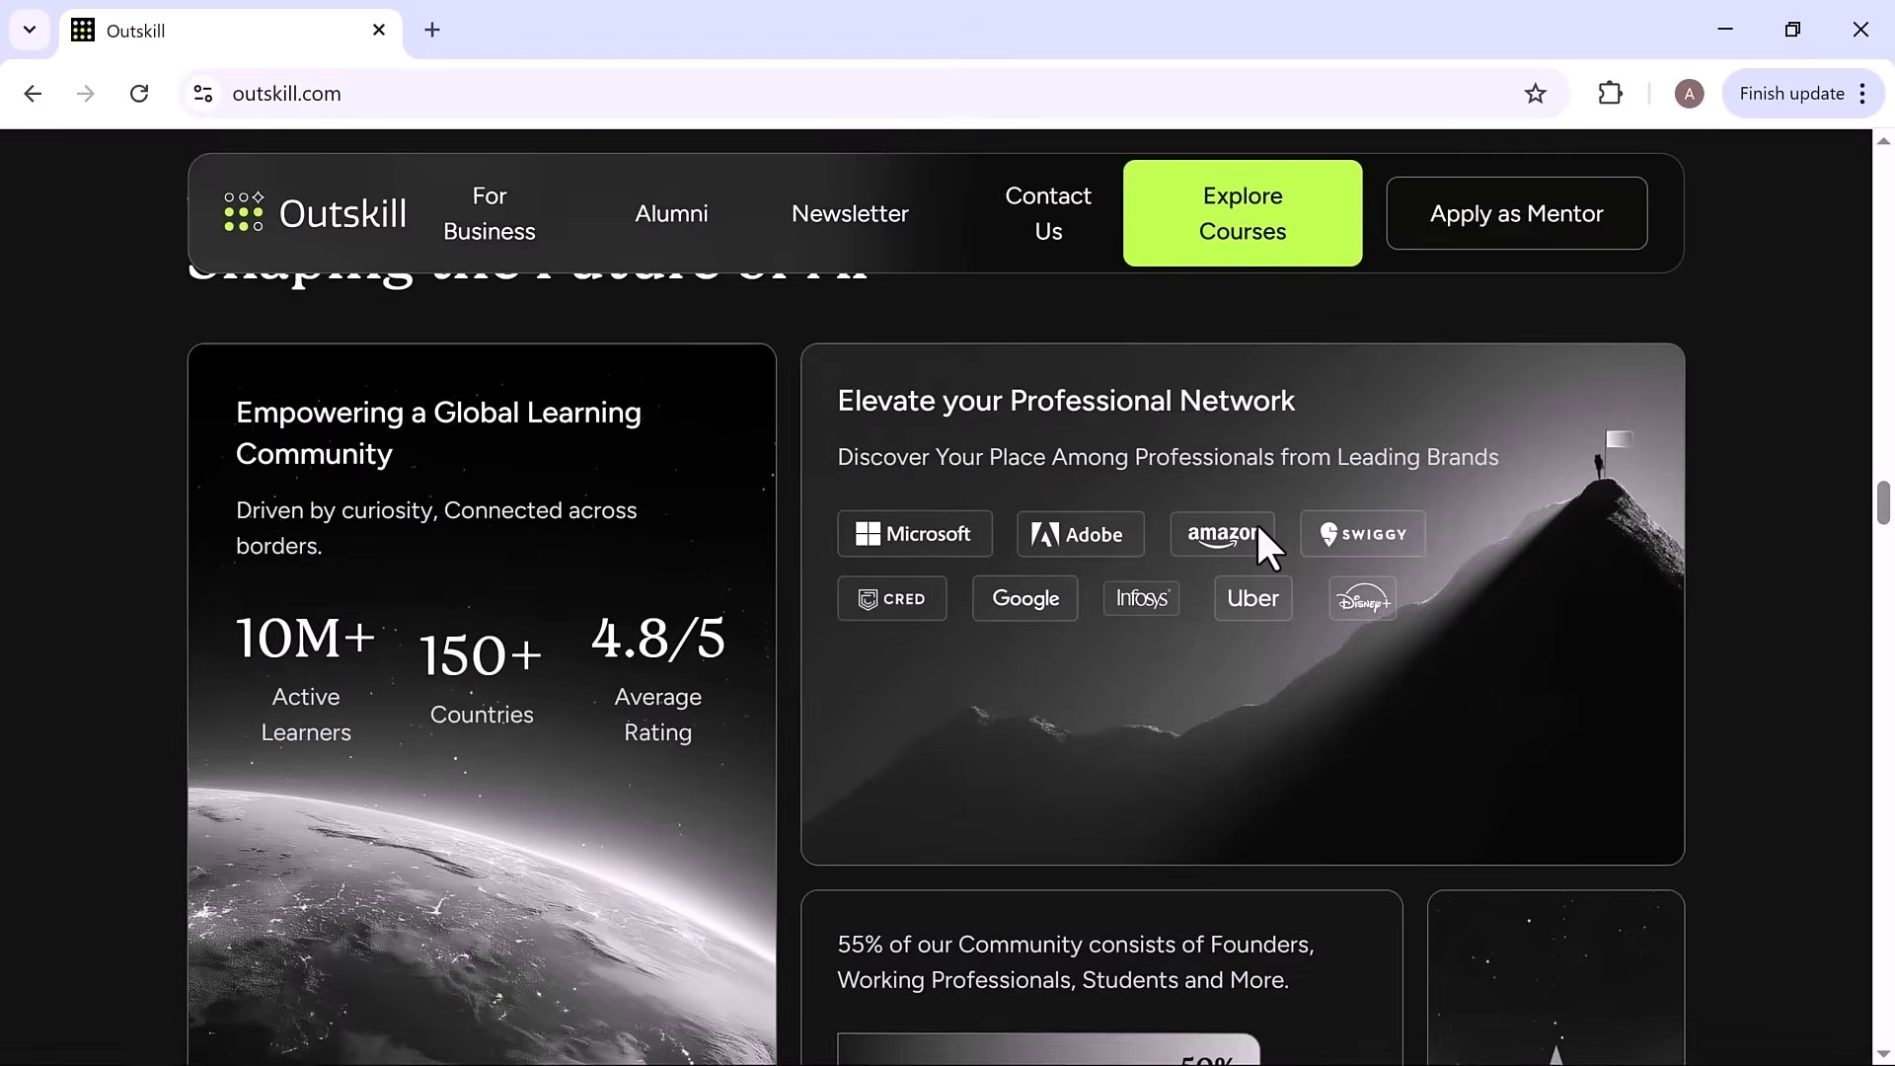
{"action": "scroll", "coordinate": [1257, 521], "scroll_direction": "down", "scroll_amount": 1}
{"action": "scroll", "coordinate": [1255, 522], "scroll_direction": "down", "scroll_amount": 1}
{"action": "scroll", "coordinate": [1255, 522], "scroll_direction": "down", "scroll_amount": 3}
{"action": "scroll", "coordinate": [1256, 522], "scroll_direction": "down", "scroll_amount": 3}
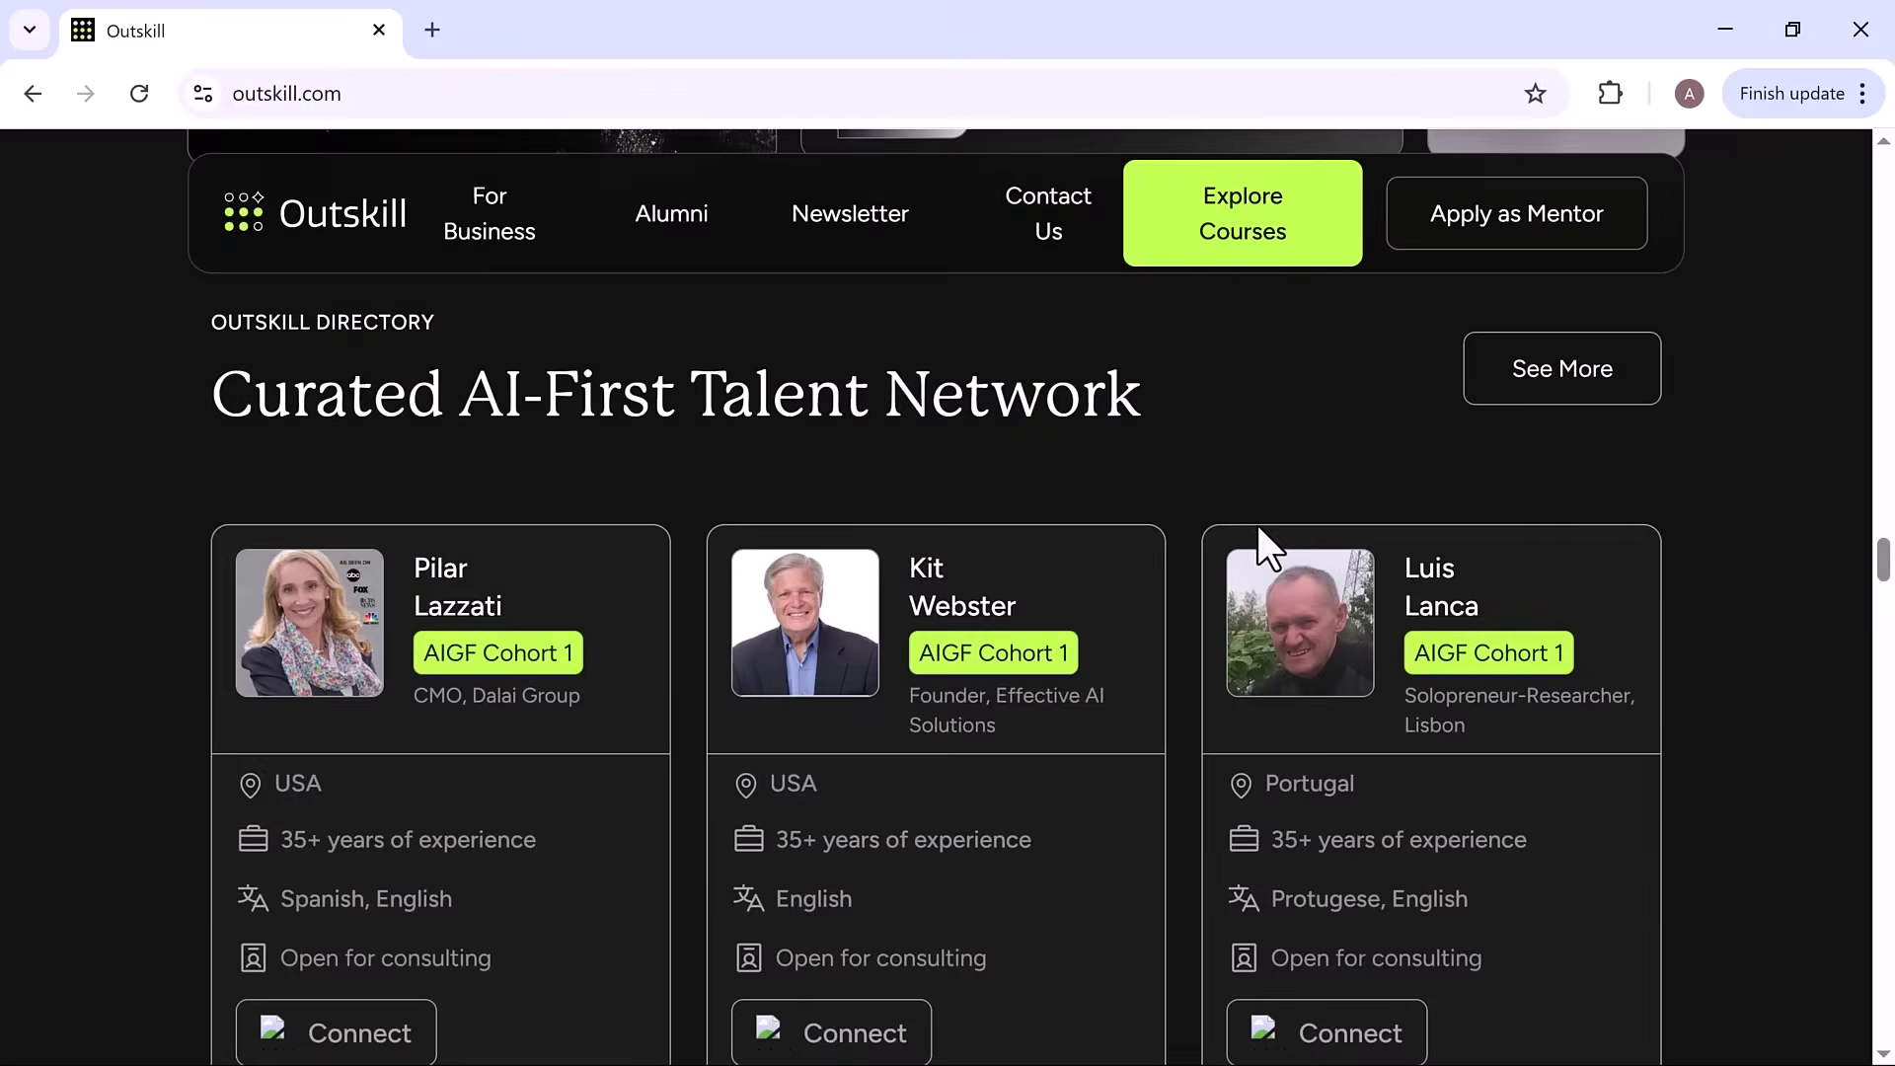
{"action": "scroll", "coordinate": [1255, 521], "scroll_direction": "down", "scroll_amount": 1}
{"action": "scroll", "coordinate": [1257, 522], "scroll_direction": "down", "scroll_amount": 3}
{"action": "scroll", "coordinate": [1256, 522], "scroll_direction": "down", "scroll_amount": 3}
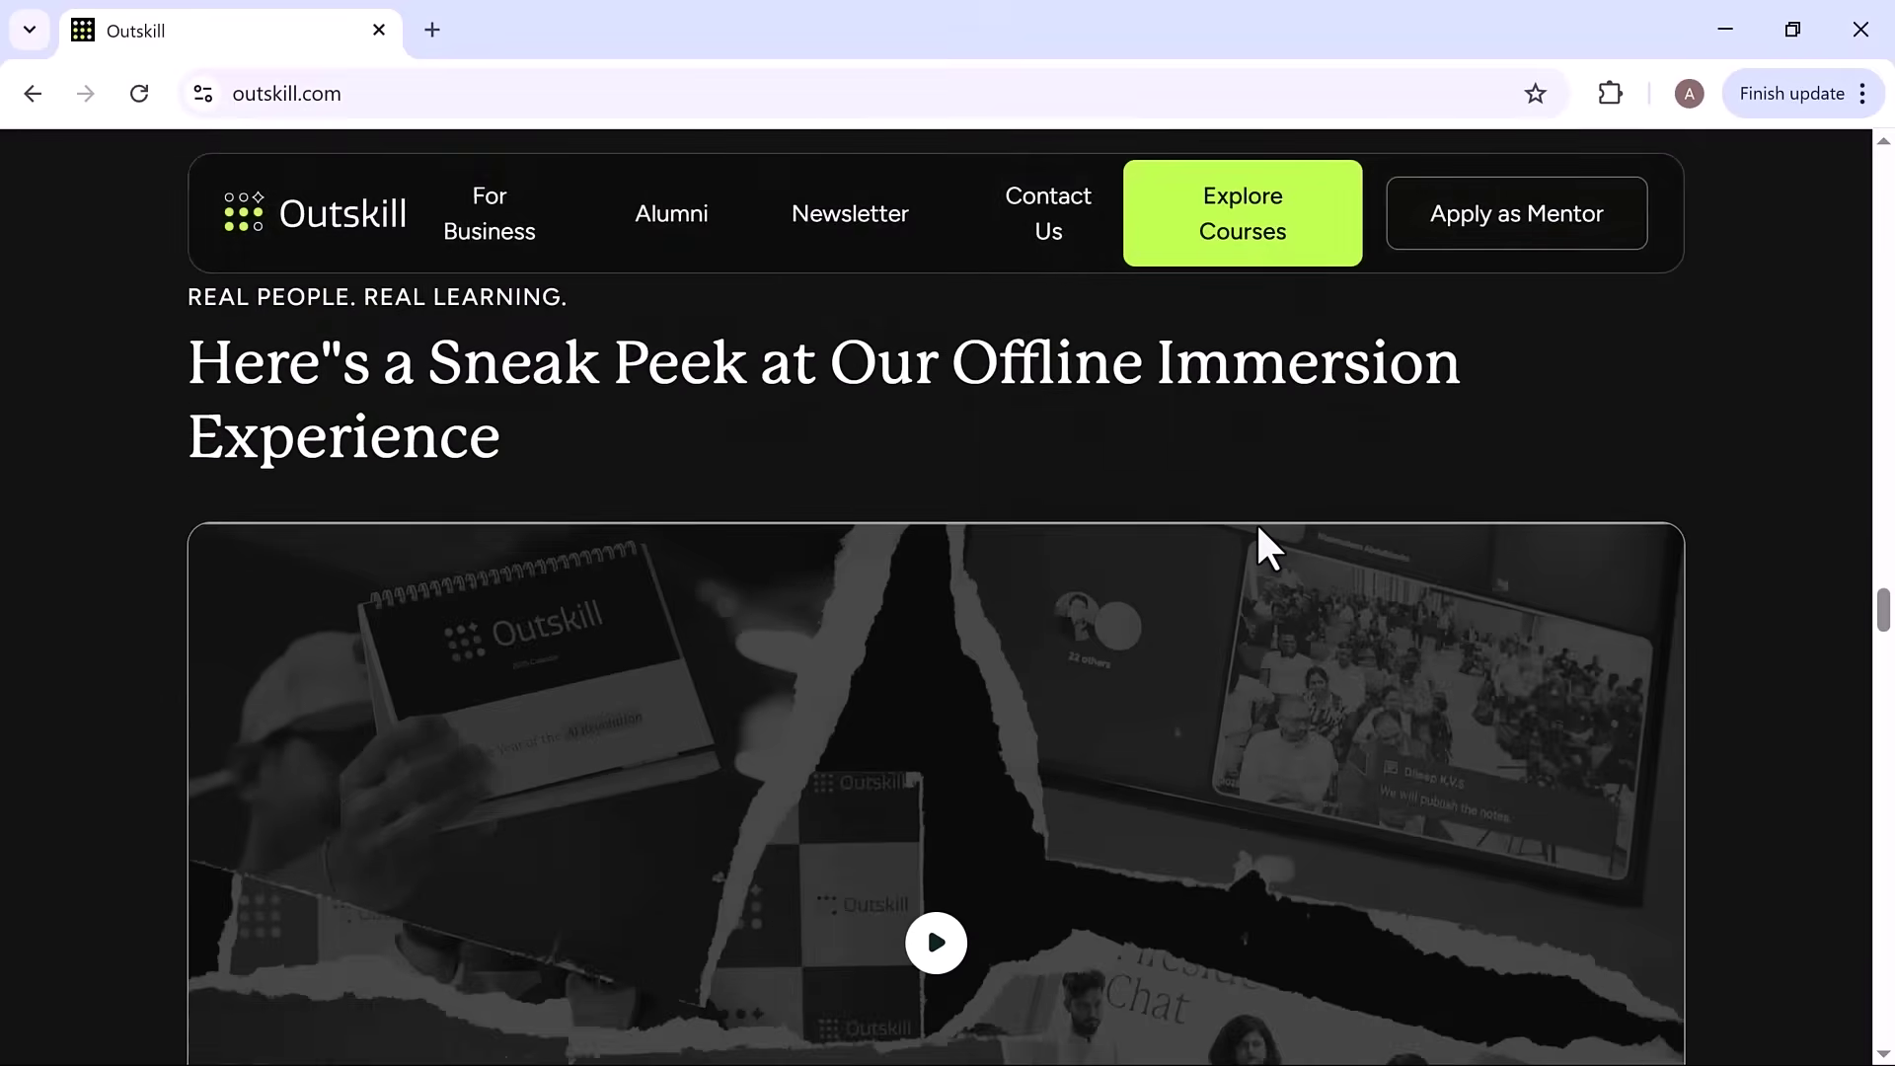
{"action": "scroll", "coordinate": [1256, 521], "scroll_direction": "down", "scroll_amount": 3}
{"action": "scroll", "coordinate": [1255, 521], "scroll_direction": "down", "scroll_amount": 2}
{"action": "scroll", "coordinate": [1257, 544], "scroll_direction": "down", "scroll_amount": 1}
{"action": "scroll", "coordinate": [1256, 544], "scroll_direction": "down", "scroll_amount": 2}
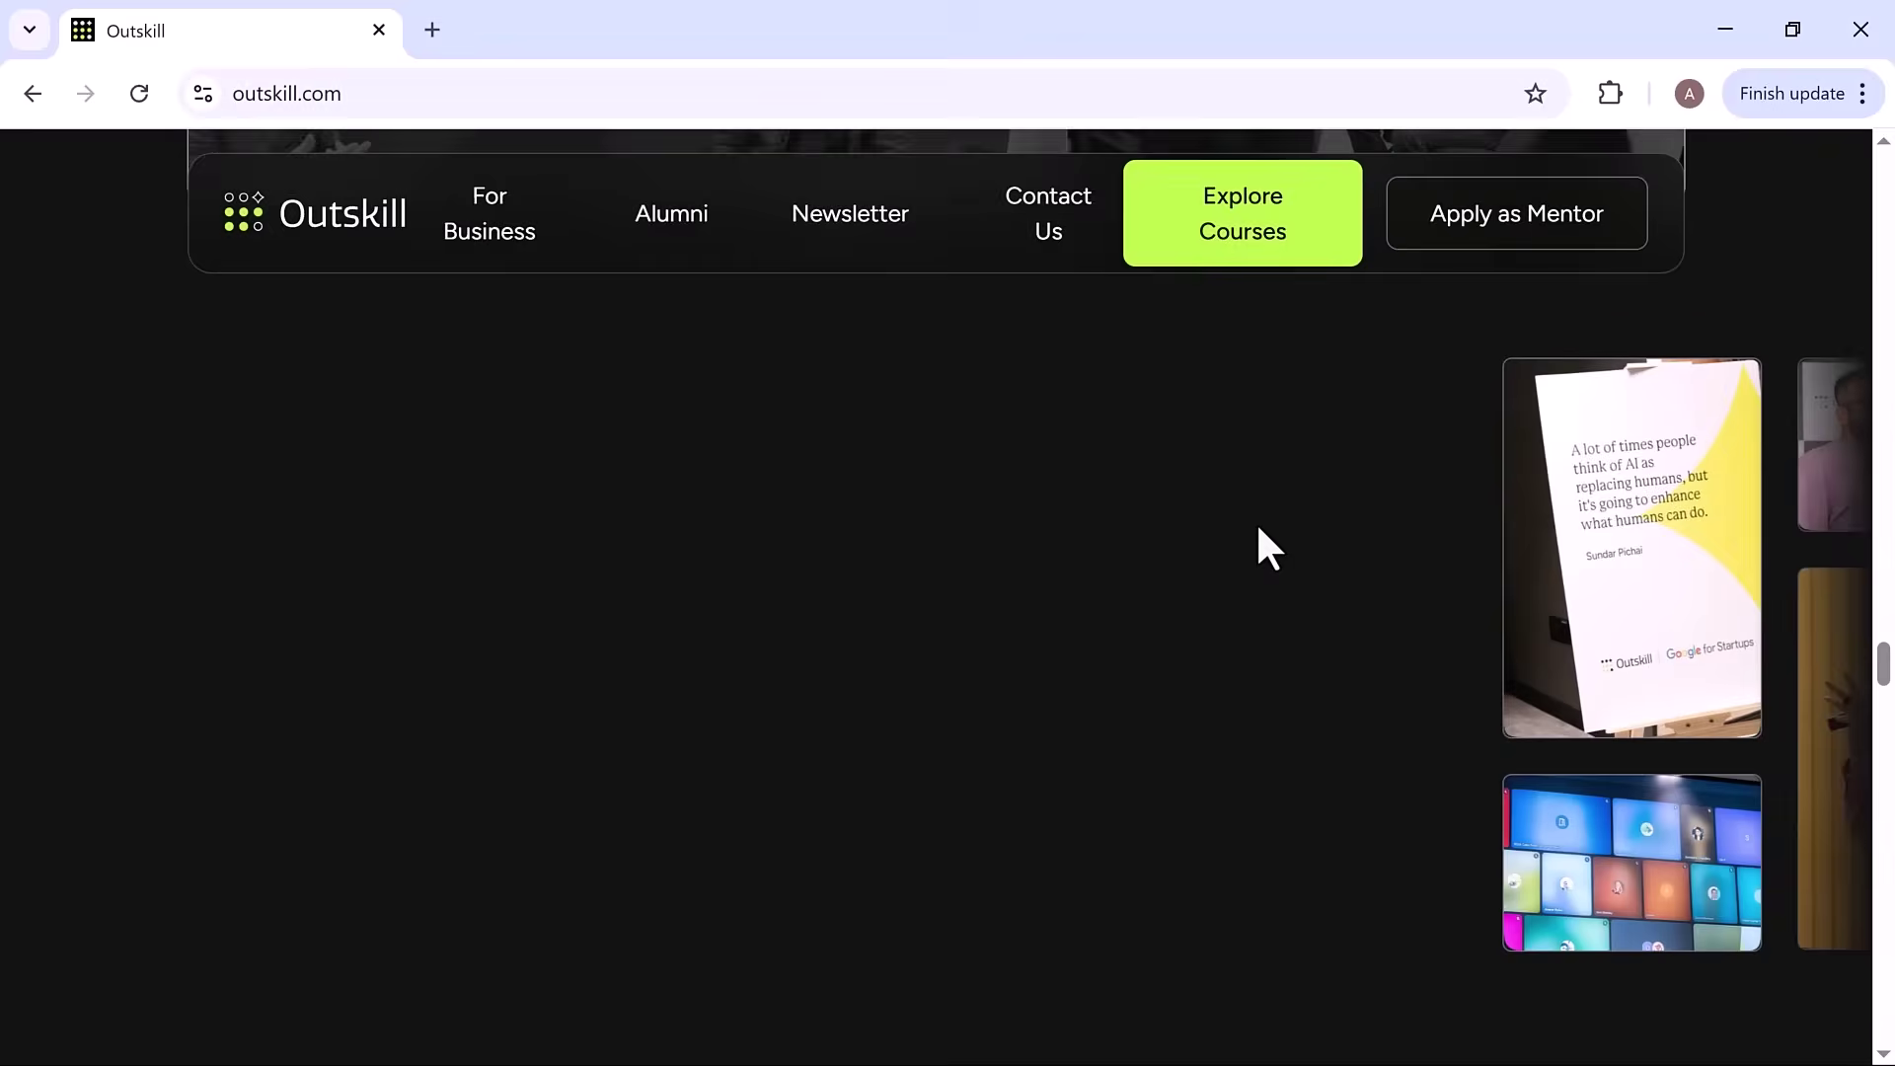
{"action": "scroll", "coordinate": [1256, 545], "scroll_direction": "down", "scroll_amount": 2}
{"action": "scroll", "coordinate": [1255, 546], "scroll_direction": "down", "scroll_amount": 2}
{"action": "scroll", "coordinate": [1257, 527], "scroll_direction": "down", "scroll_amount": 2}
{"action": "scroll", "coordinate": [1258, 527], "scroll_direction": "down", "scroll_amount": 3}
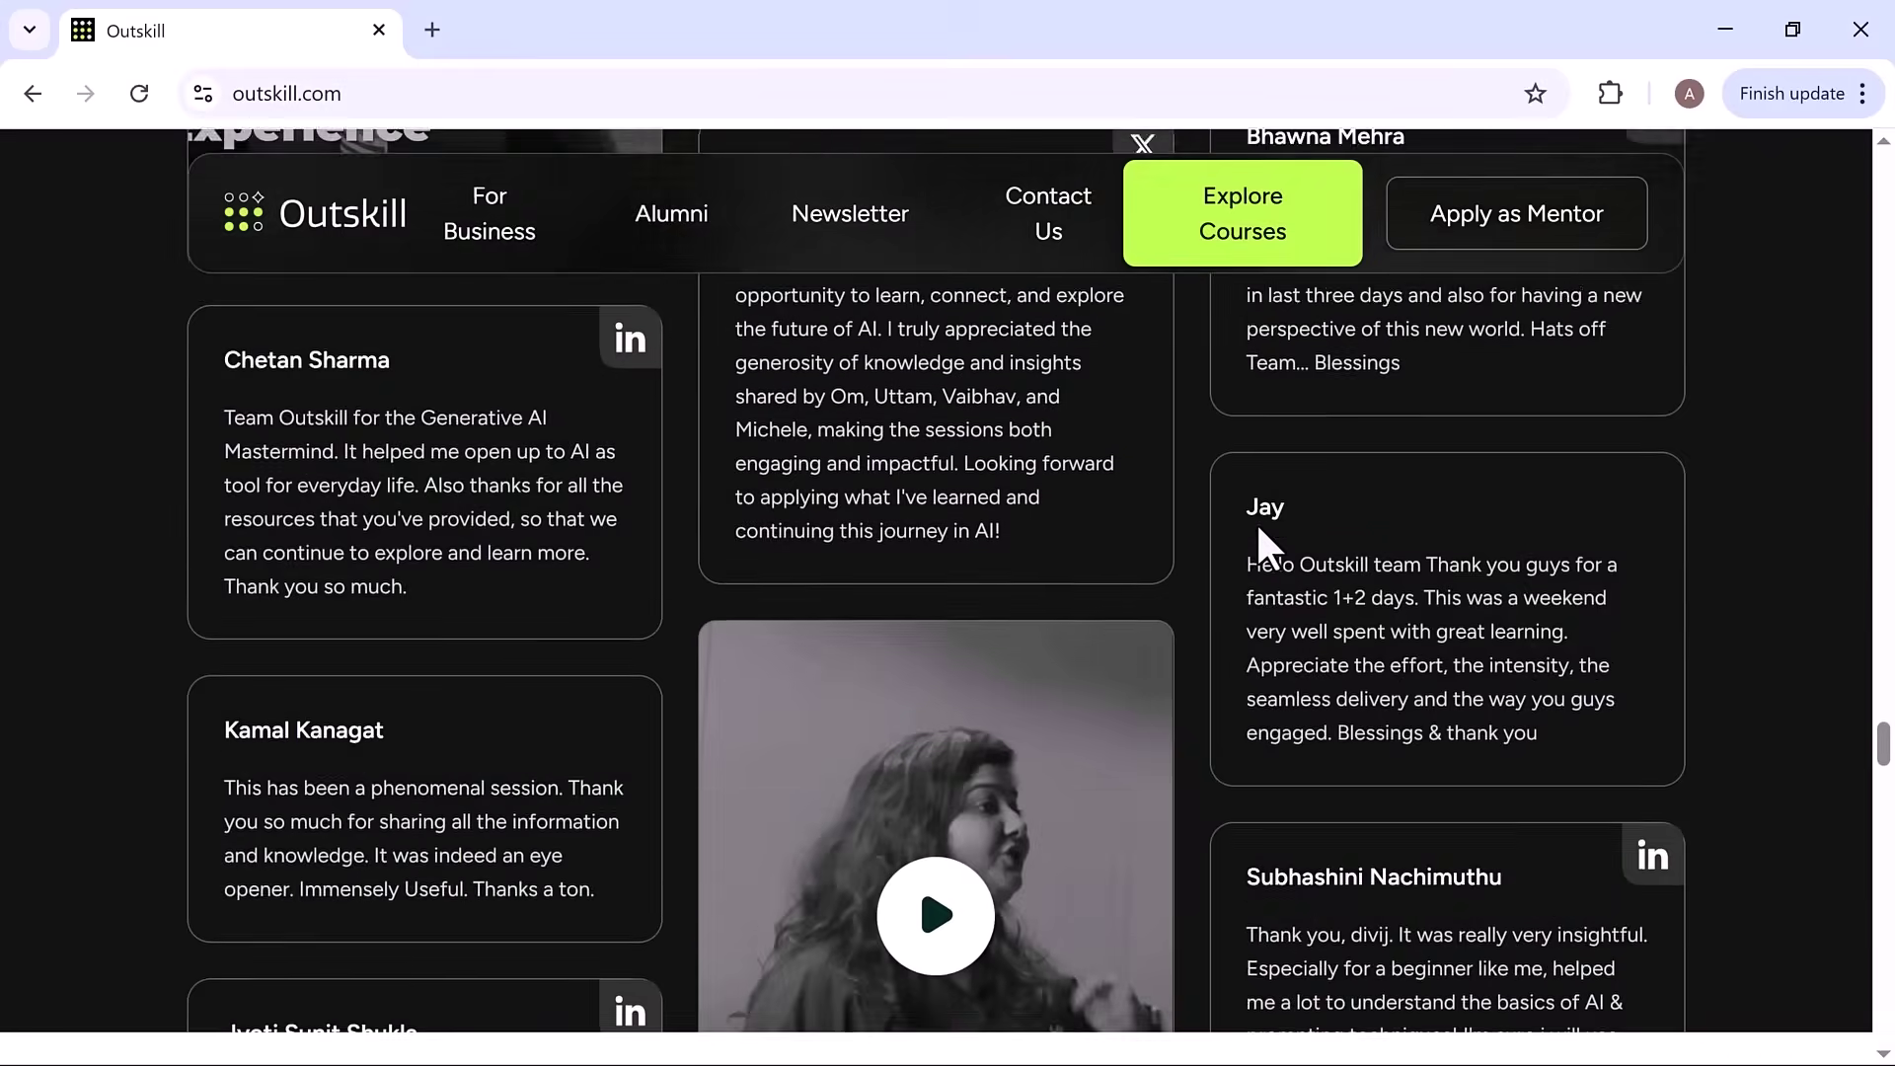
{"action": "scroll", "coordinate": [1258, 528], "scroll_direction": "down", "scroll_amount": 2}
{"action": "scroll", "coordinate": [1257, 527], "scroll_direction": "down", "scroll_amount": 2}
{"action": "scroll", "coordinate": [1258, 527], "scroll_direction": "down", "scroll_amount": 2}
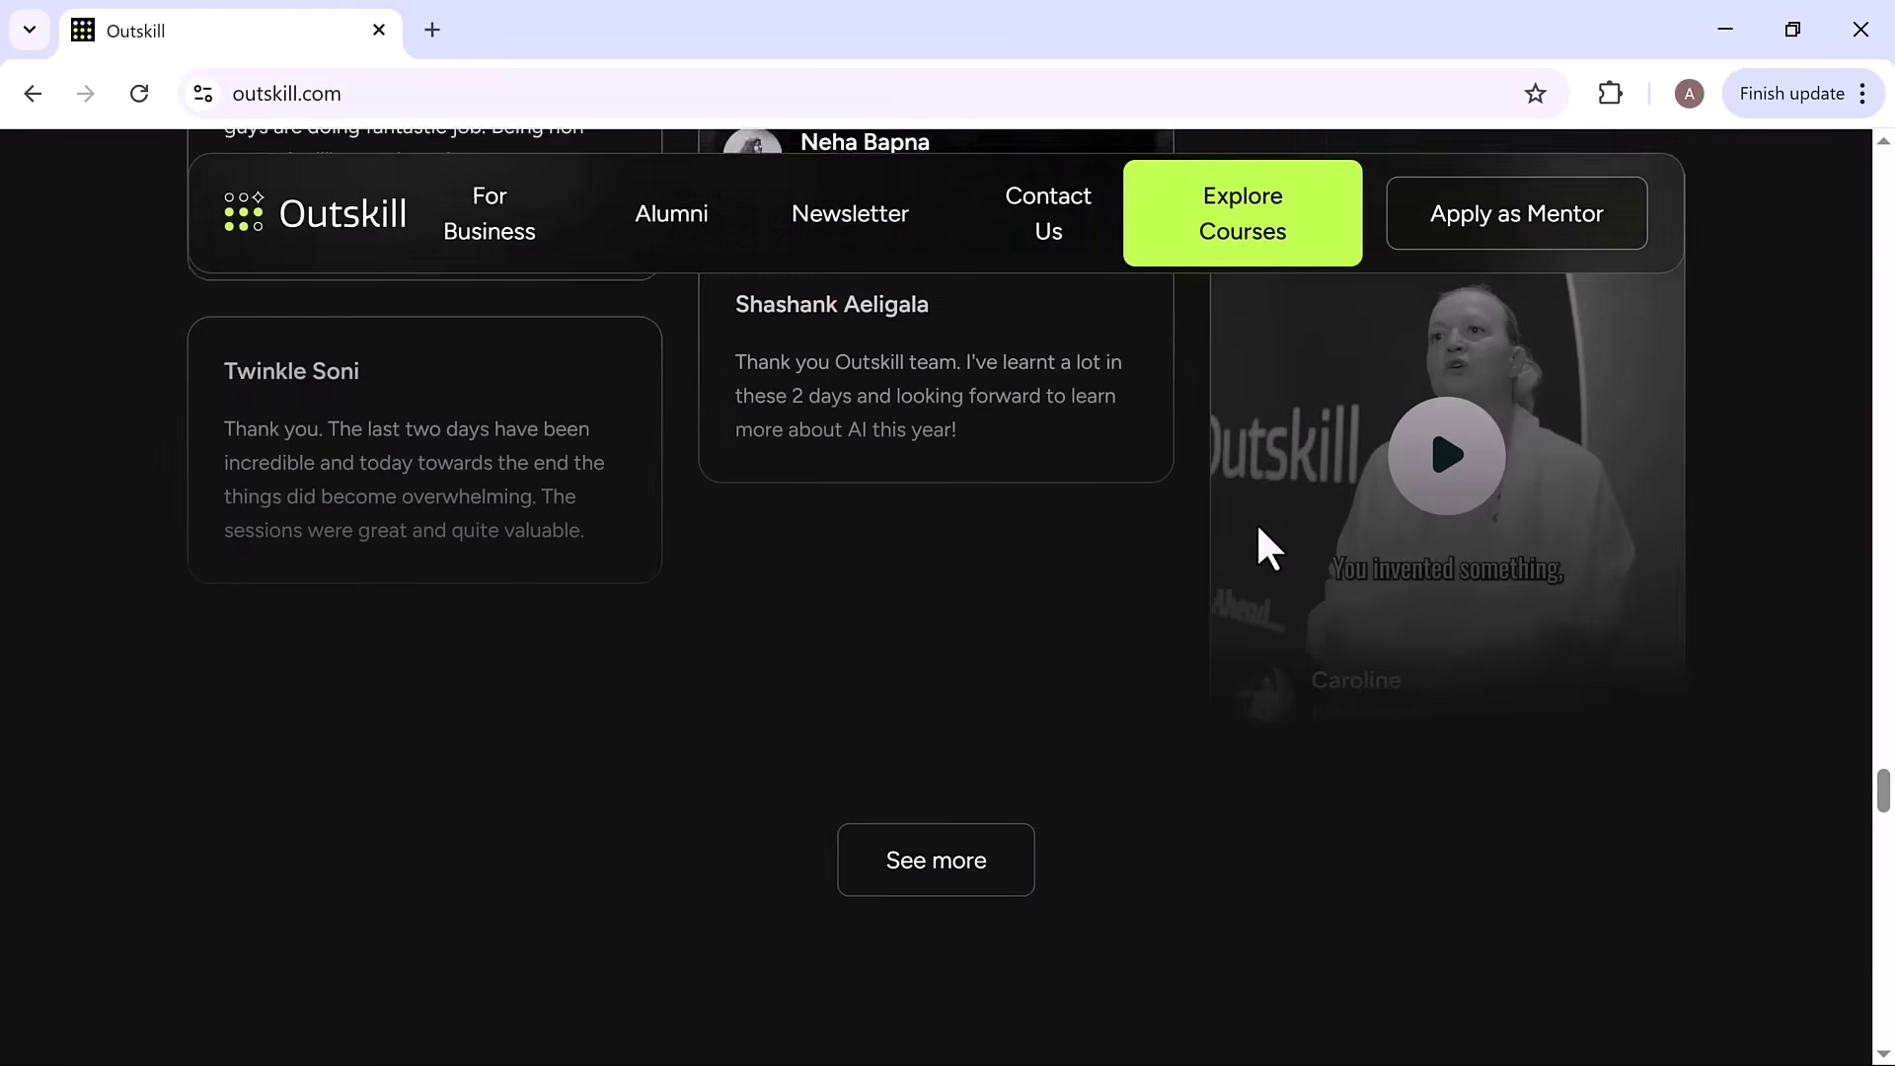
{"action": "scroll", "coordinate": [1257, 527], "scroll_direction": "down", "scroll_amount": 1}
{"action": "scroll", "coordinate": [1257, 527], "scroll_direction": "down", "scroll_amount": 2}
{"action": "scroll", "coordinate": [1259, 527], "scroll_direction": "down", "scroll_amount": 3}
{"action": "scroll", "coordinate": [1258, 528], "scroll_direction": "down", "scroll_amount": 3}
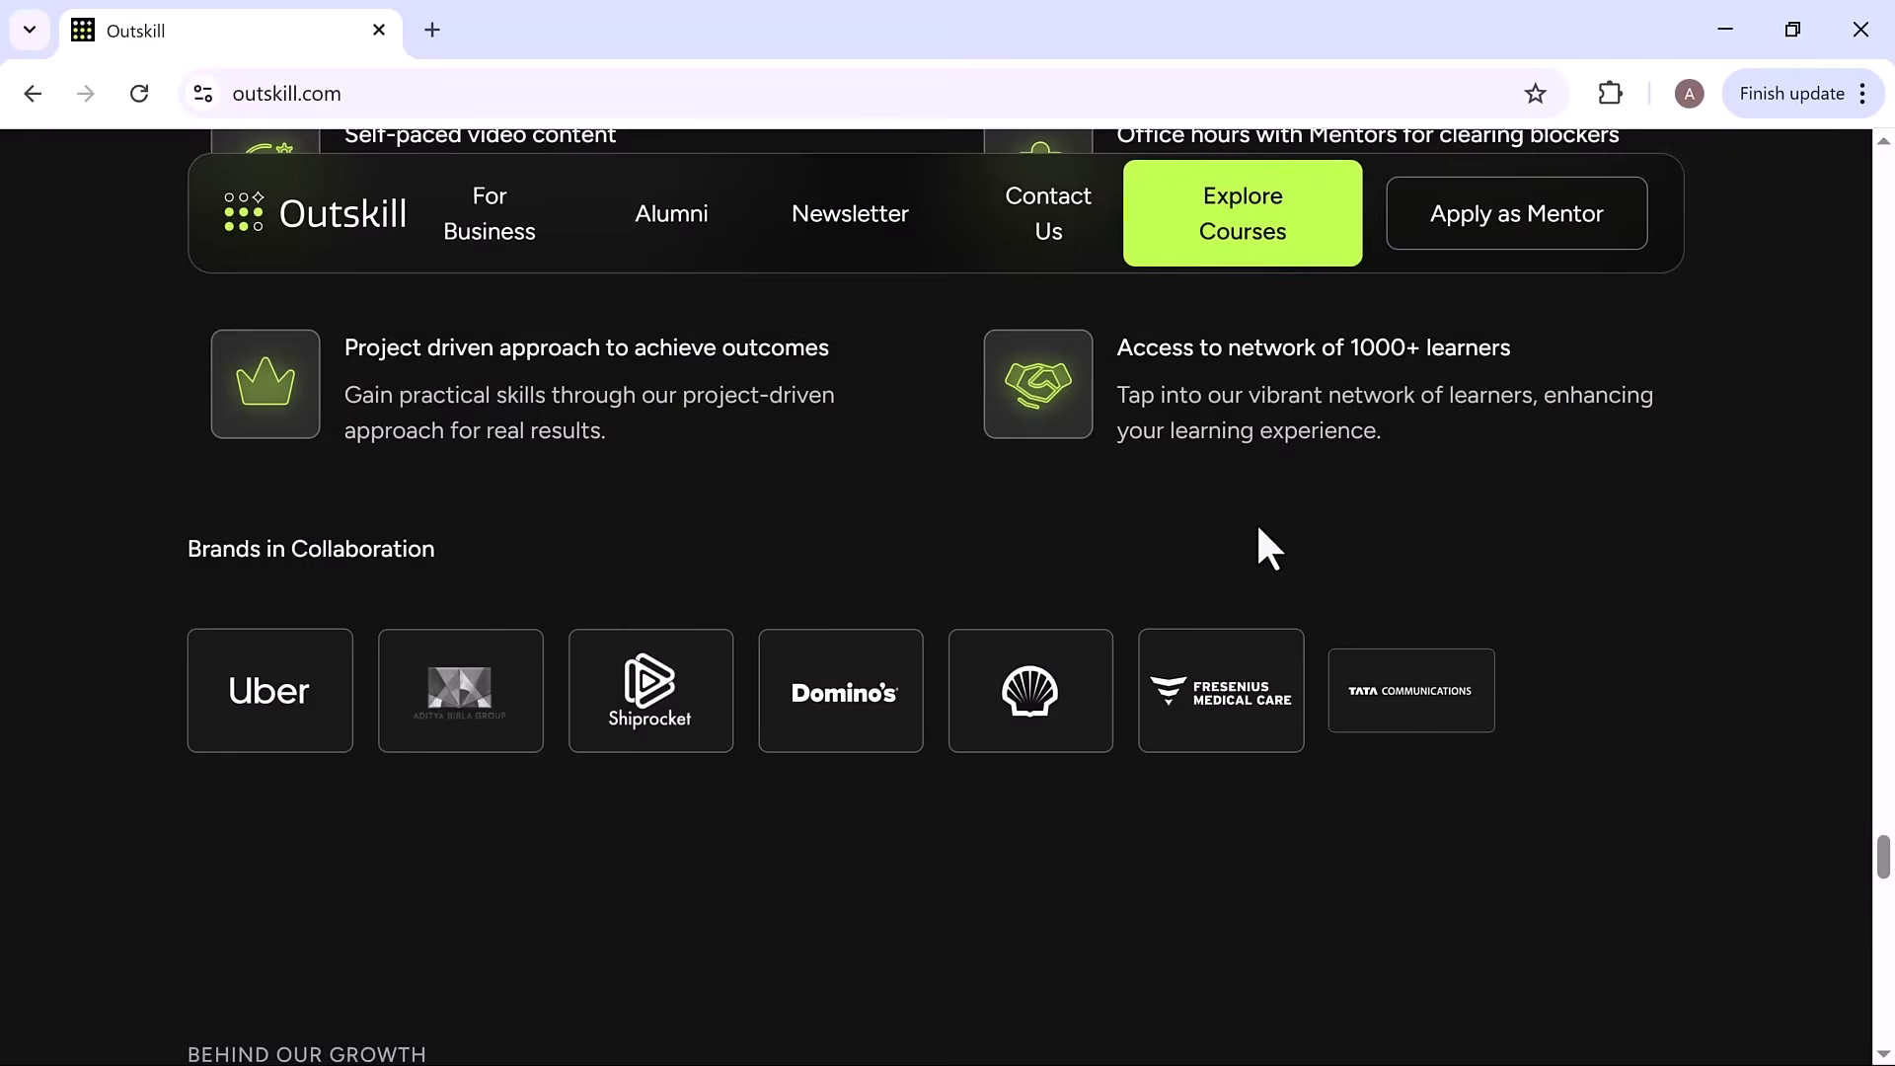
{"action": "scroll", "coordinate": [1258, 527], "scroll_direction": "down", "scroll_amount": 2}
{"action": "scroll", "coordinate": [1258, 527], "scroll_direction": "down", "scroll_amount": 1}
{"action": "scroll", "coordinate": [1256, 521], "scroll_direction": "down", "scroll_amount": 3}
{"action": "scroll", "coordinate": [1256, 521], "scroll_direction": "down", "scroll_amount": 3}
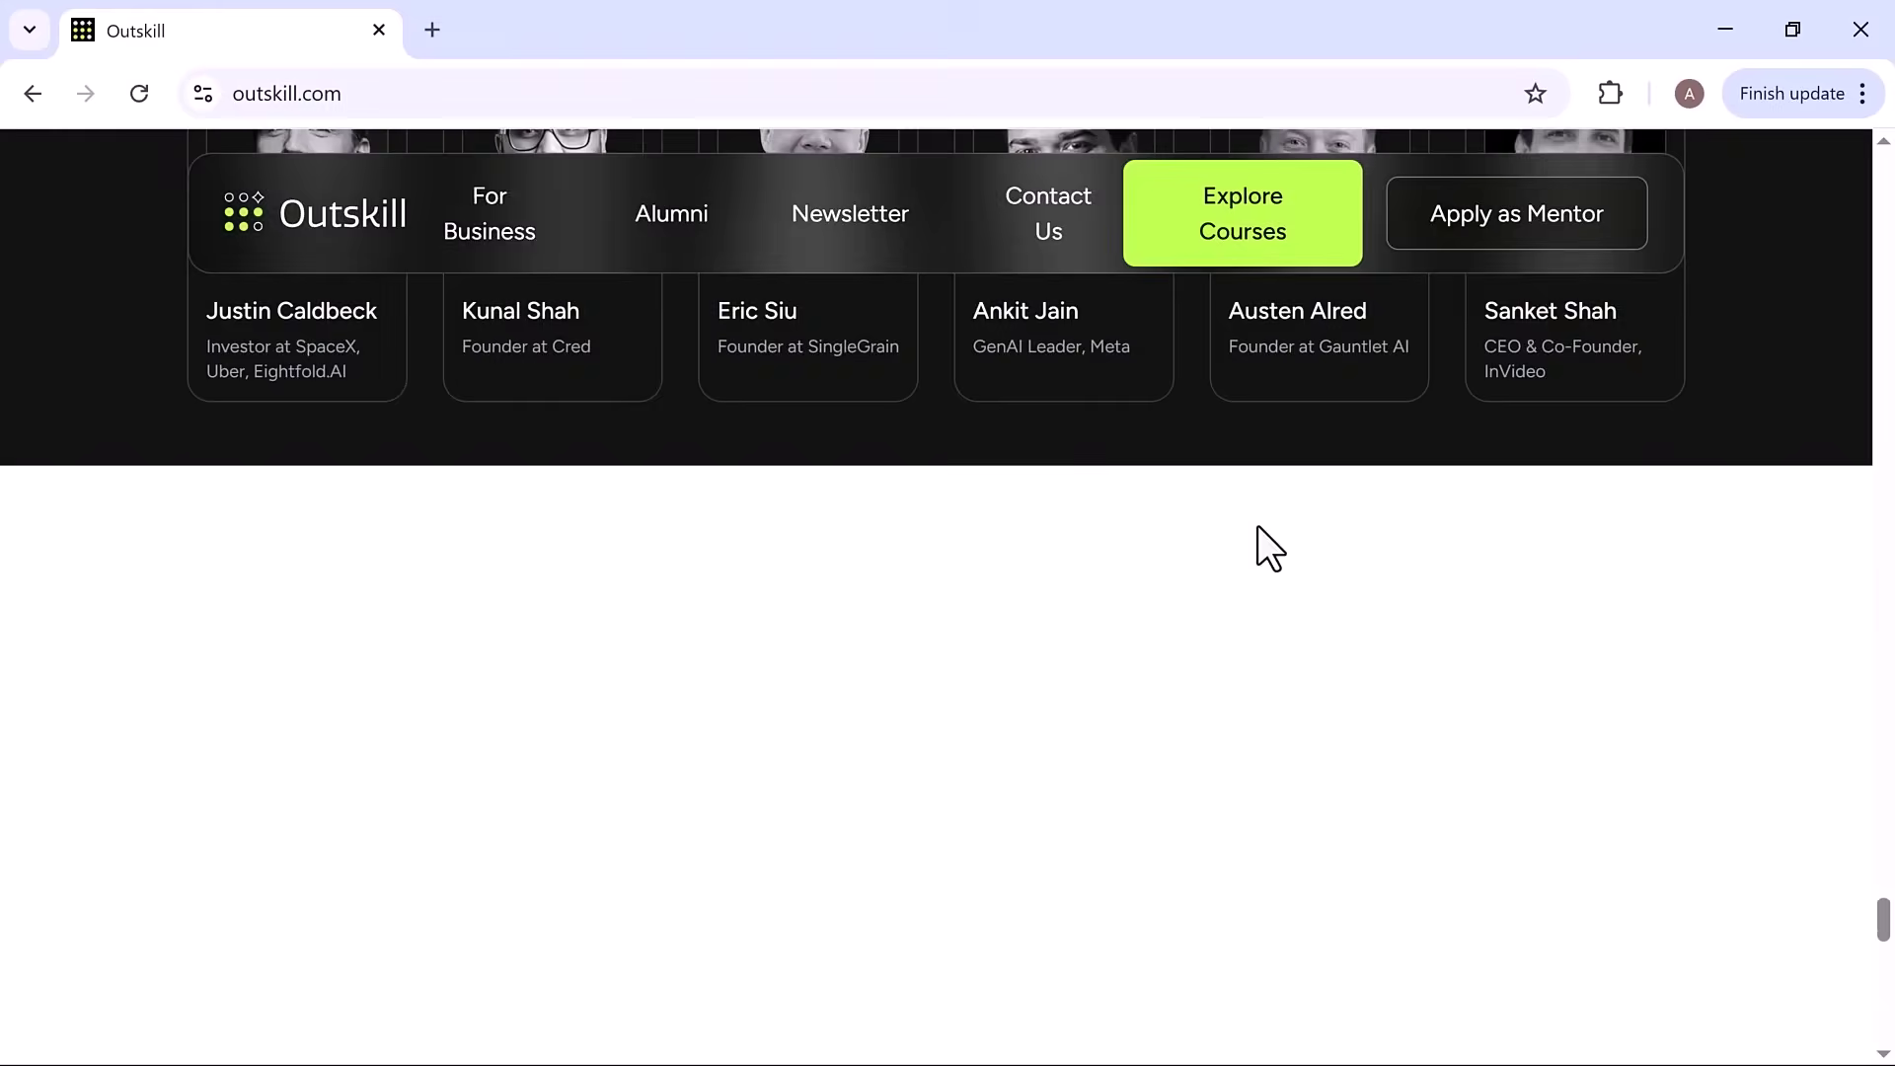
{"action": "scroll", "coordinate": [1256, 522], "scroll_direction": "down", "scroll_amount": 2}
{"action": "scroll", "coordinate": [1255, 522], "scroll_direction": "down", "scroll_amount": 2}
{"action": "scroll", "coordinate": [1255, 522], "scroll_direction": "down", "scroll_amount": 1}
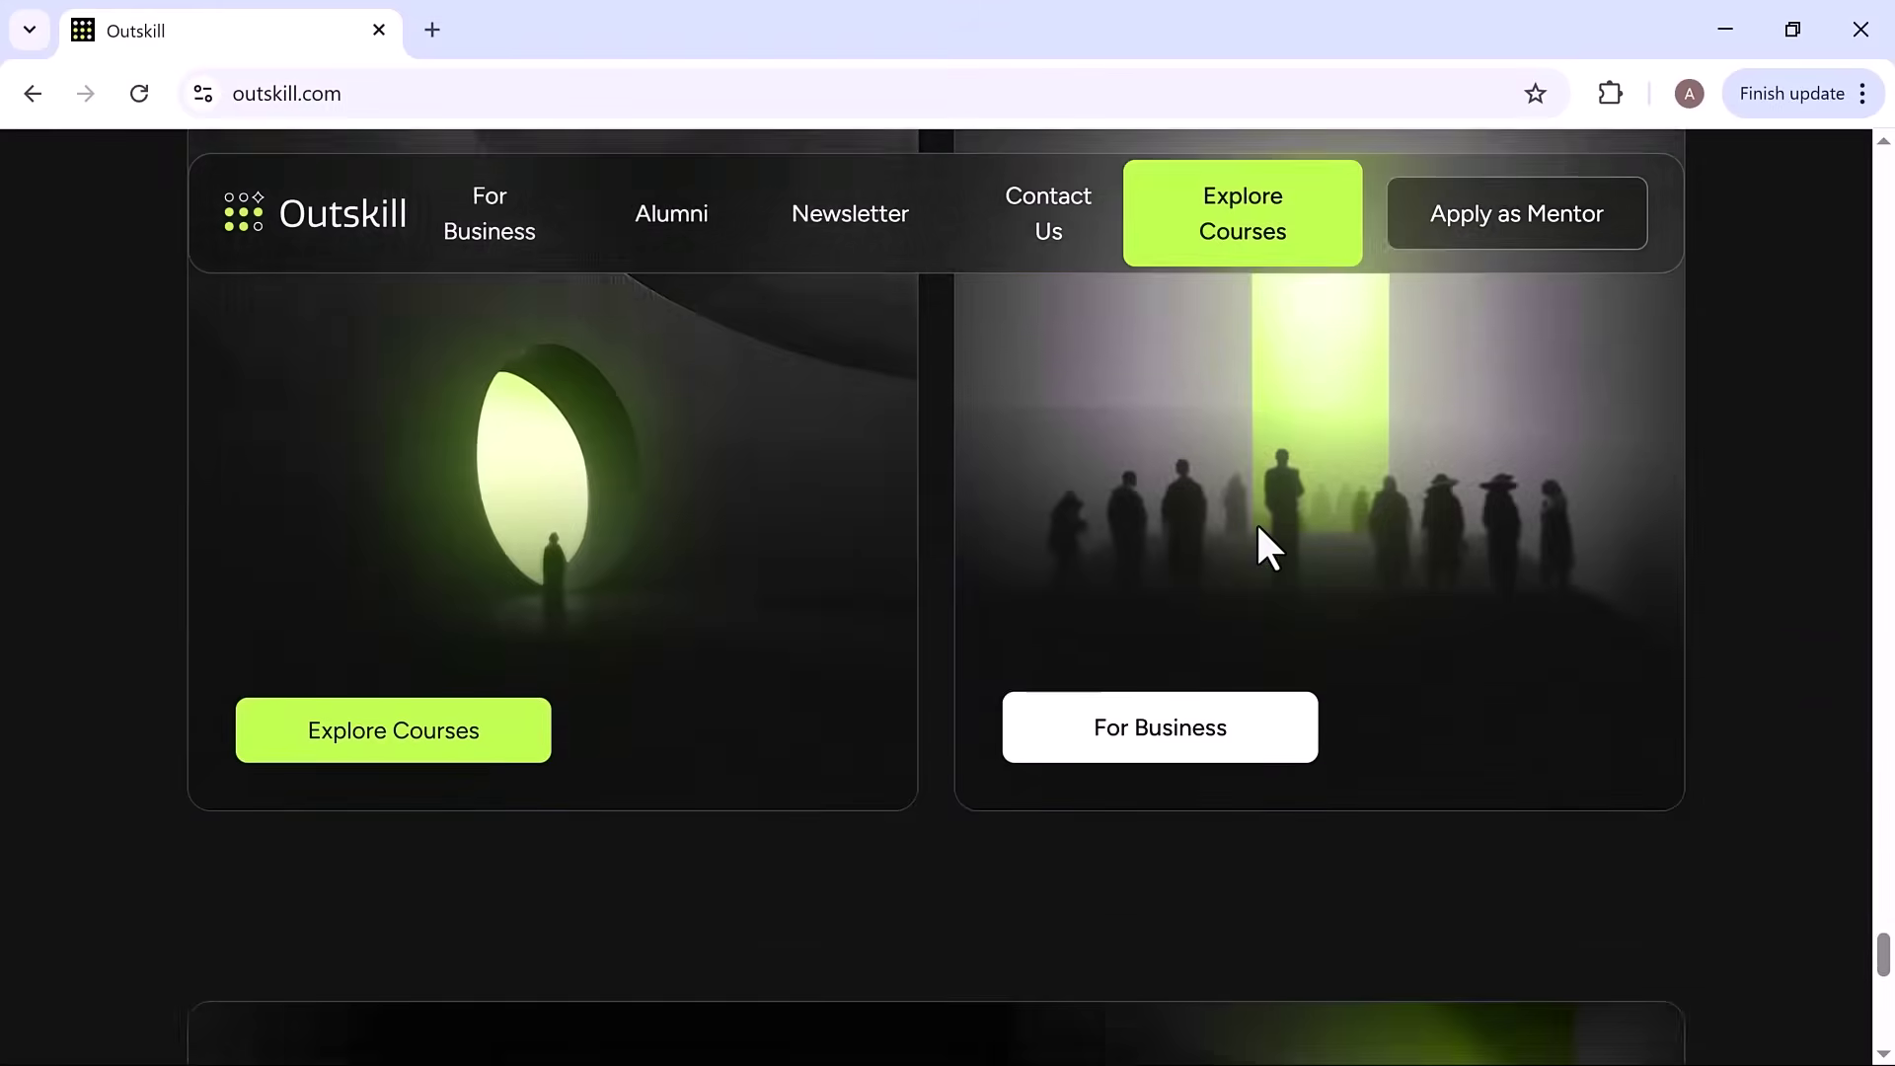
{"action": "scroll", "coordinate": [1255, 523], "scroll_direction": "down", "scroll_amount": 1}
{"action": "scroll", "coordinate": [1255, 522], "scroll_direction": "down", "scroll_amount": 3}
{"action": "scroll", "coordinate": [1258, 529], "scroll_direction": "down", "scroll_amount": 2}
{"action": "scroll", "coordinate": [1258, 528], "scroll_direction": "down", "scroll_amount": 2}
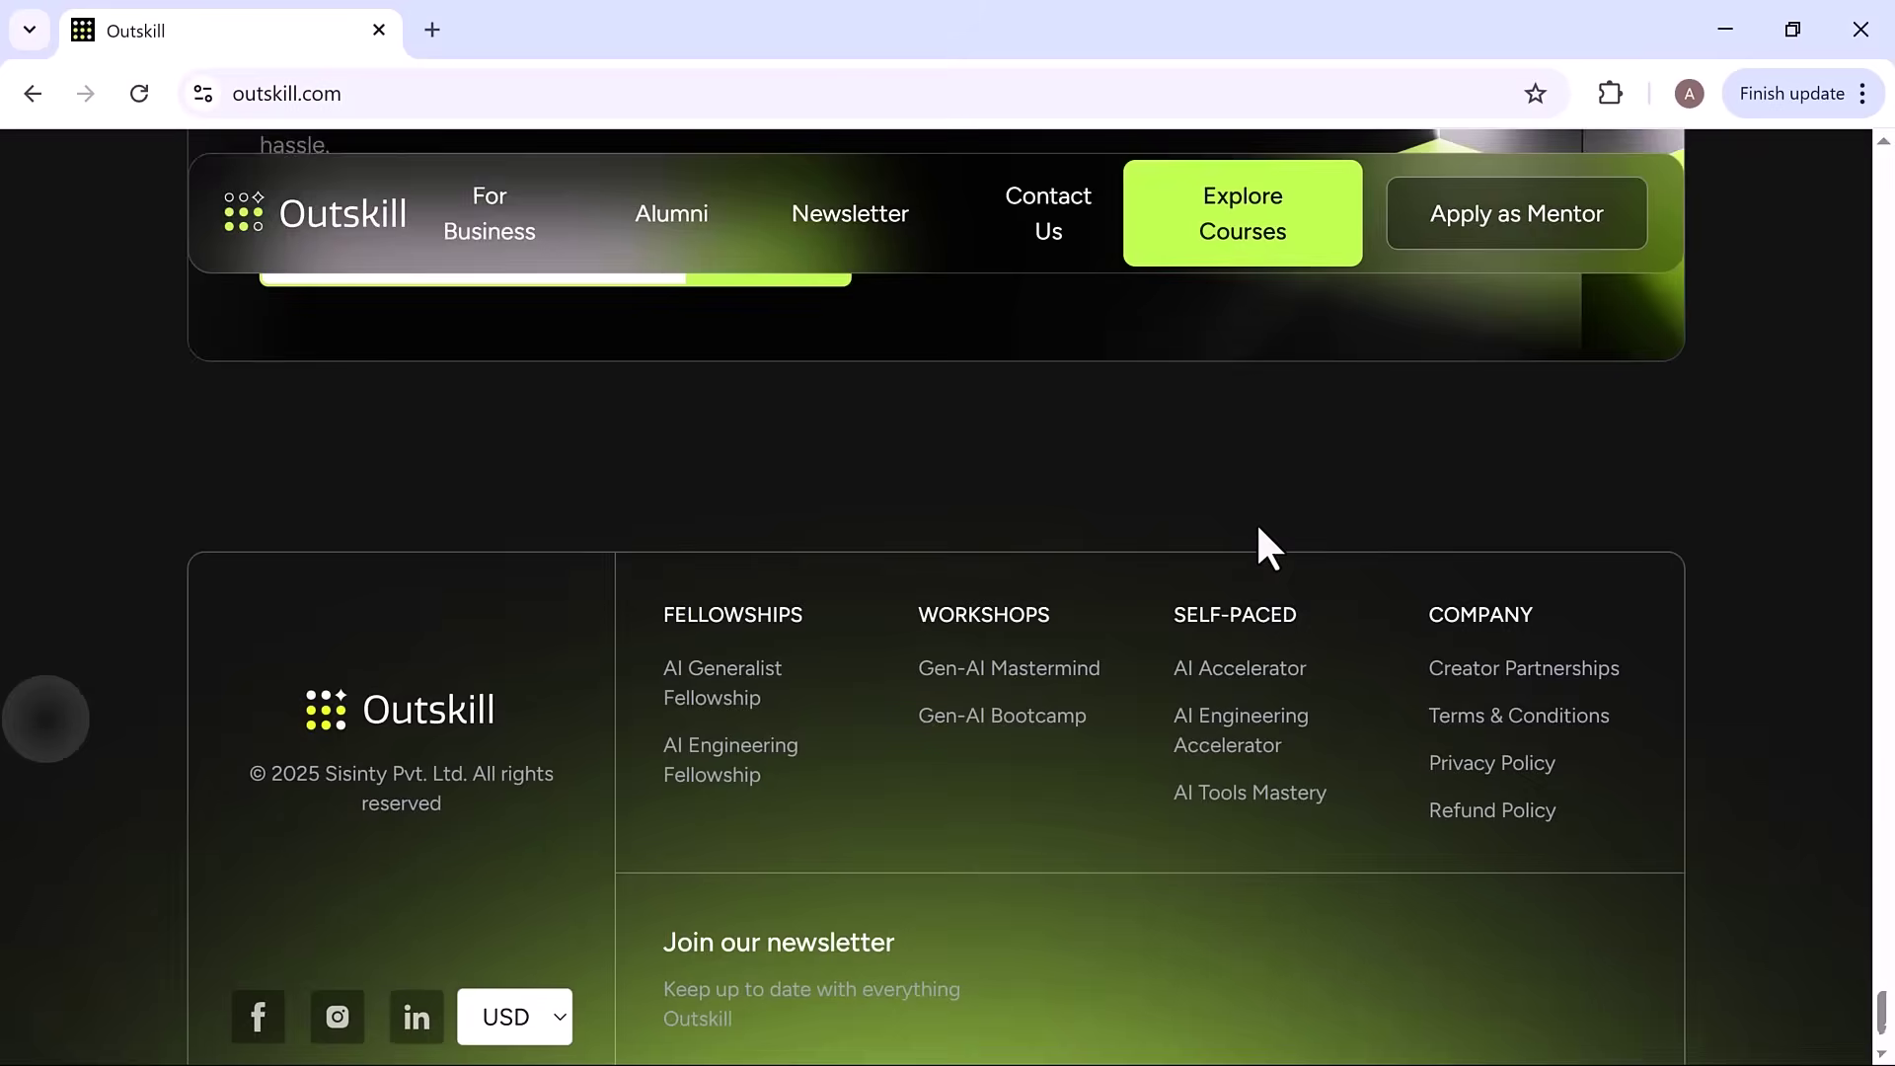
{"action": "scroll", "coordinate": [1259, 529], "scroll_direction": "down", "scroll_amount": 1}
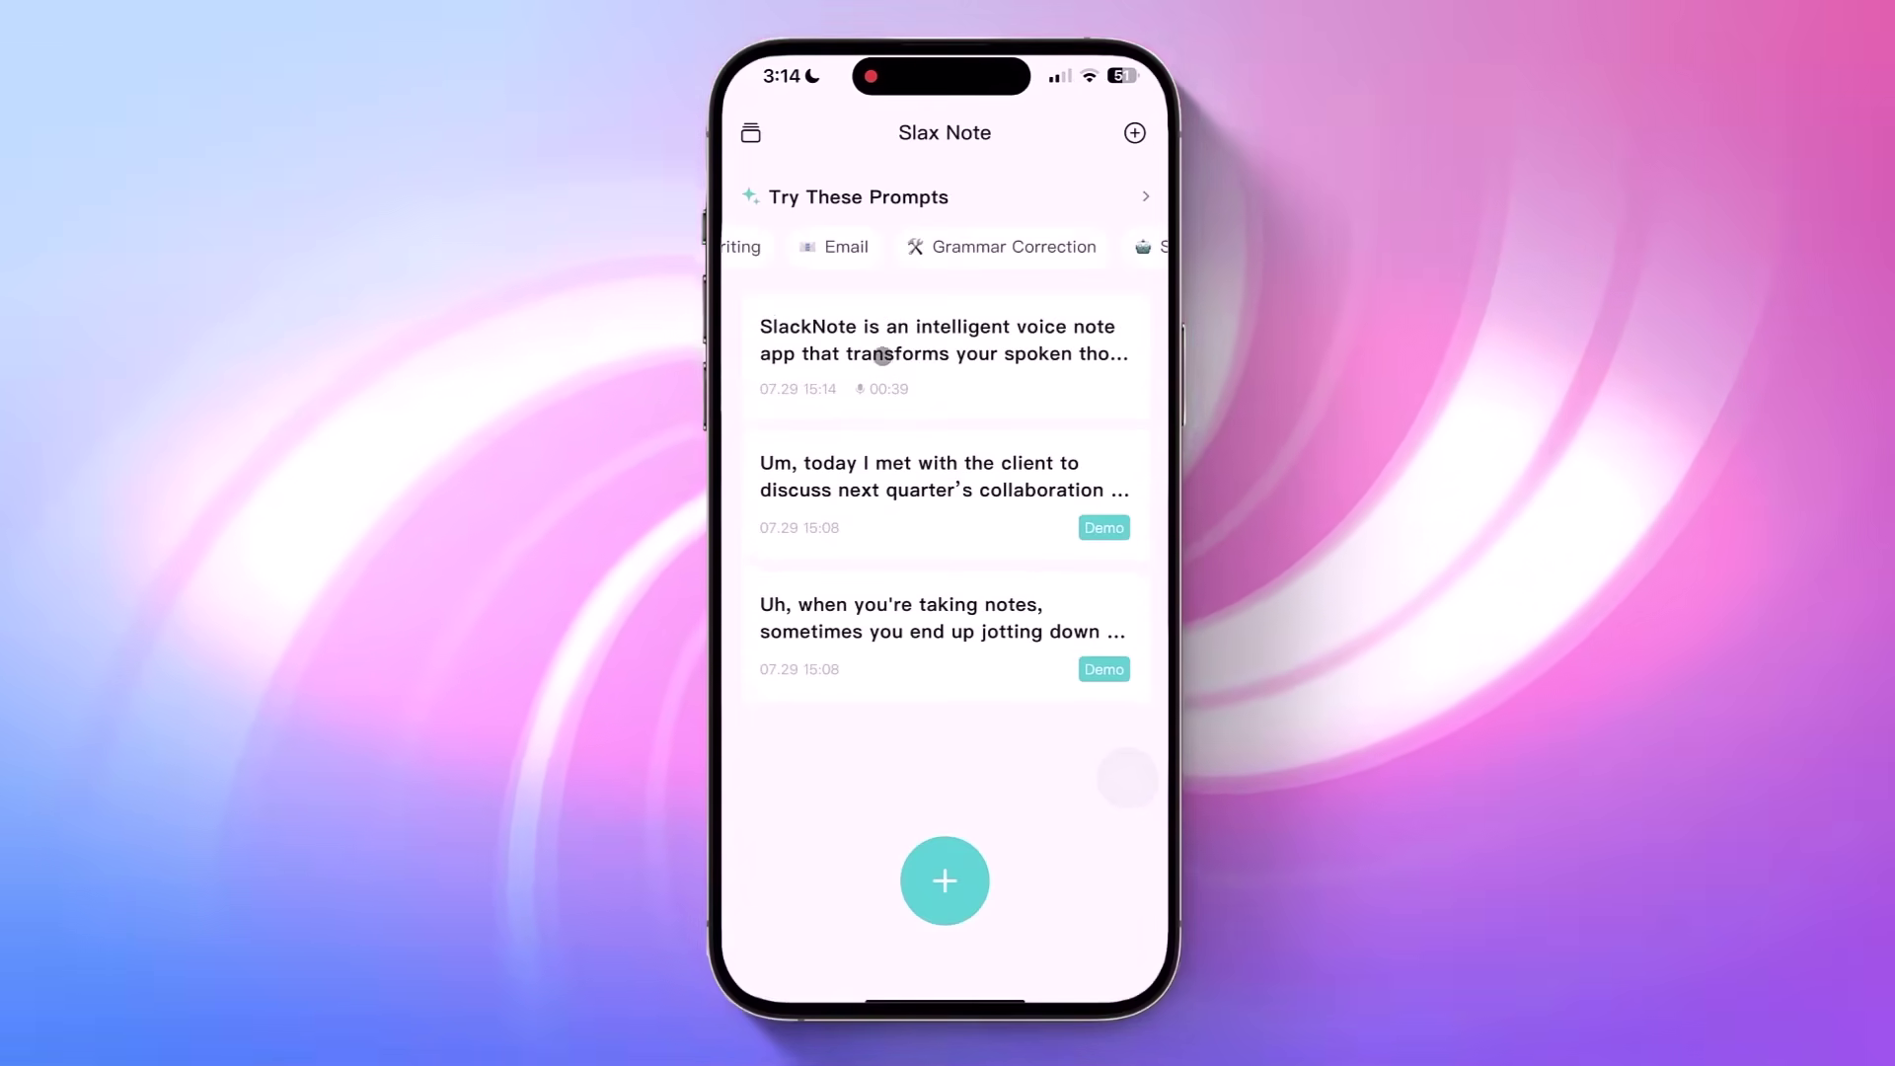
Step: Restyle the SlackNote voice note as a Video Script and save it as an album image
{"action": "left_click", "coordinate": [882, 355]}
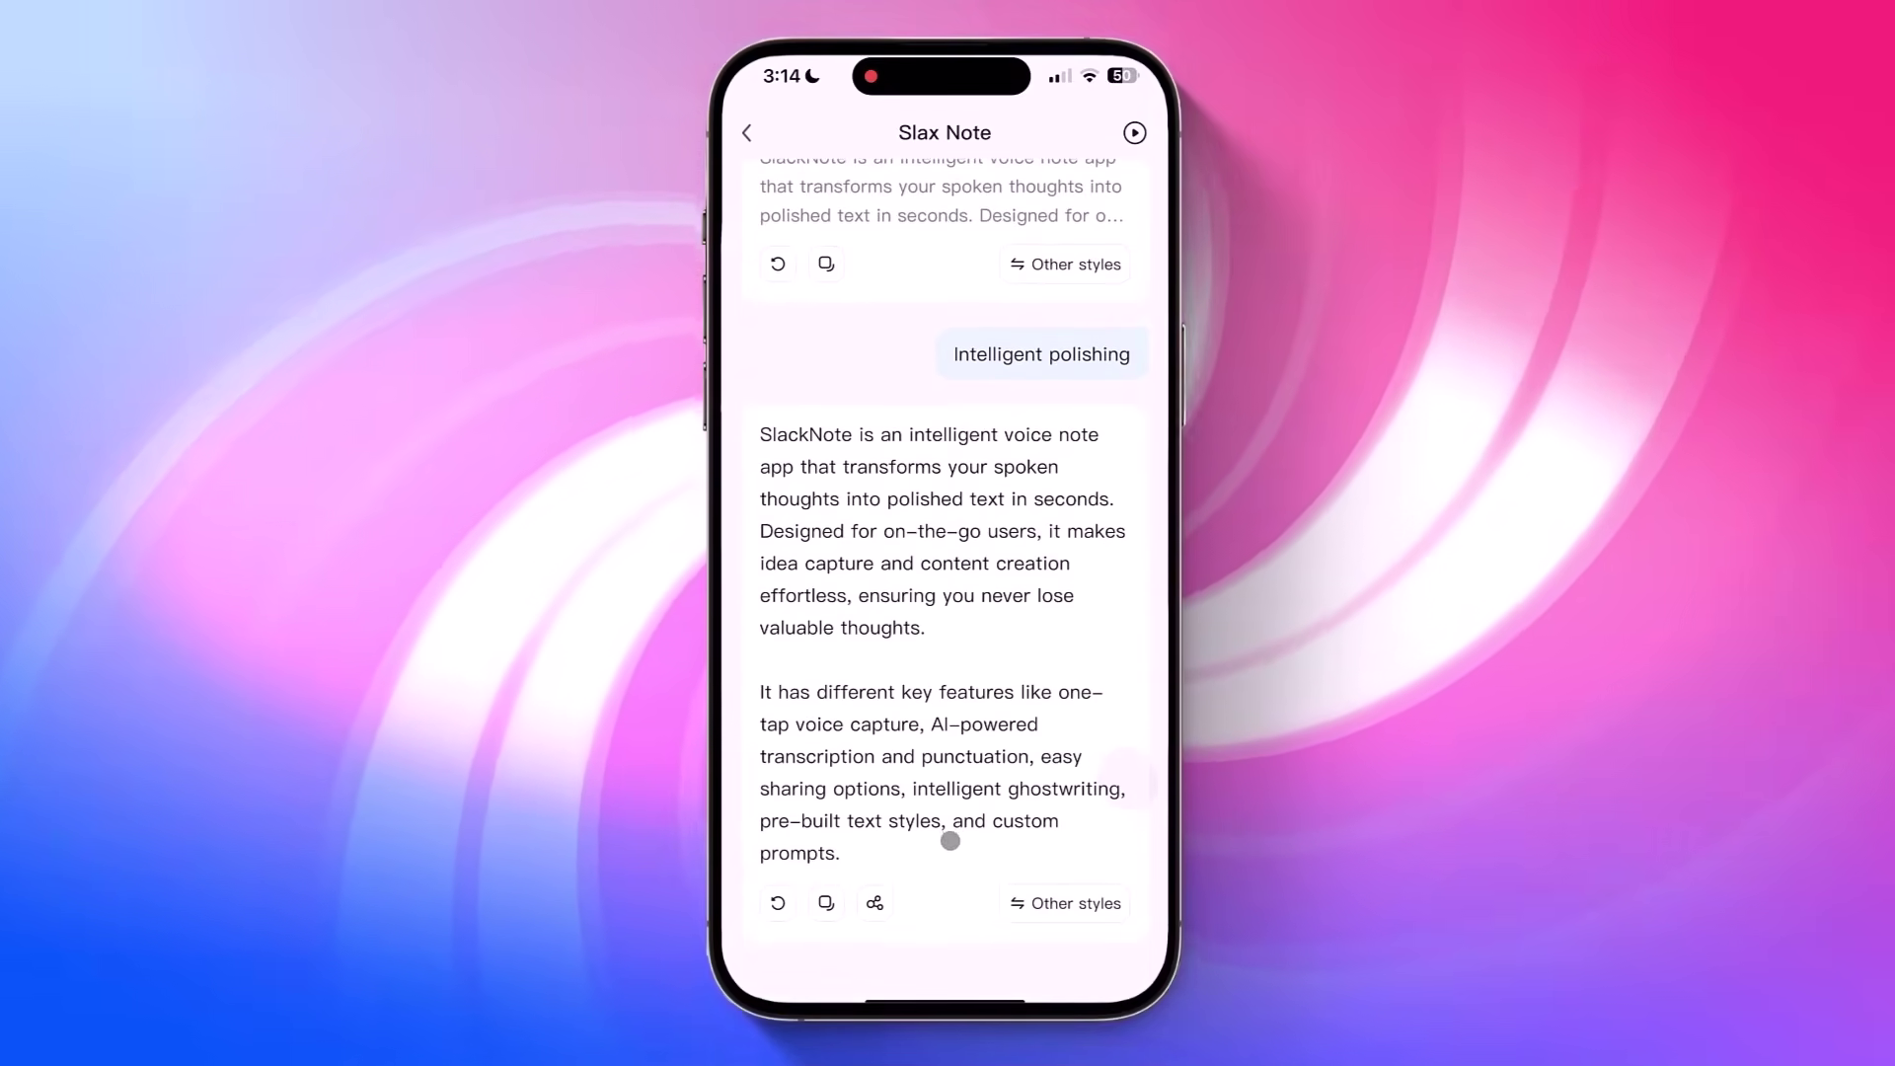
{"action": "left_click", "coordinate": [1049, 902]}
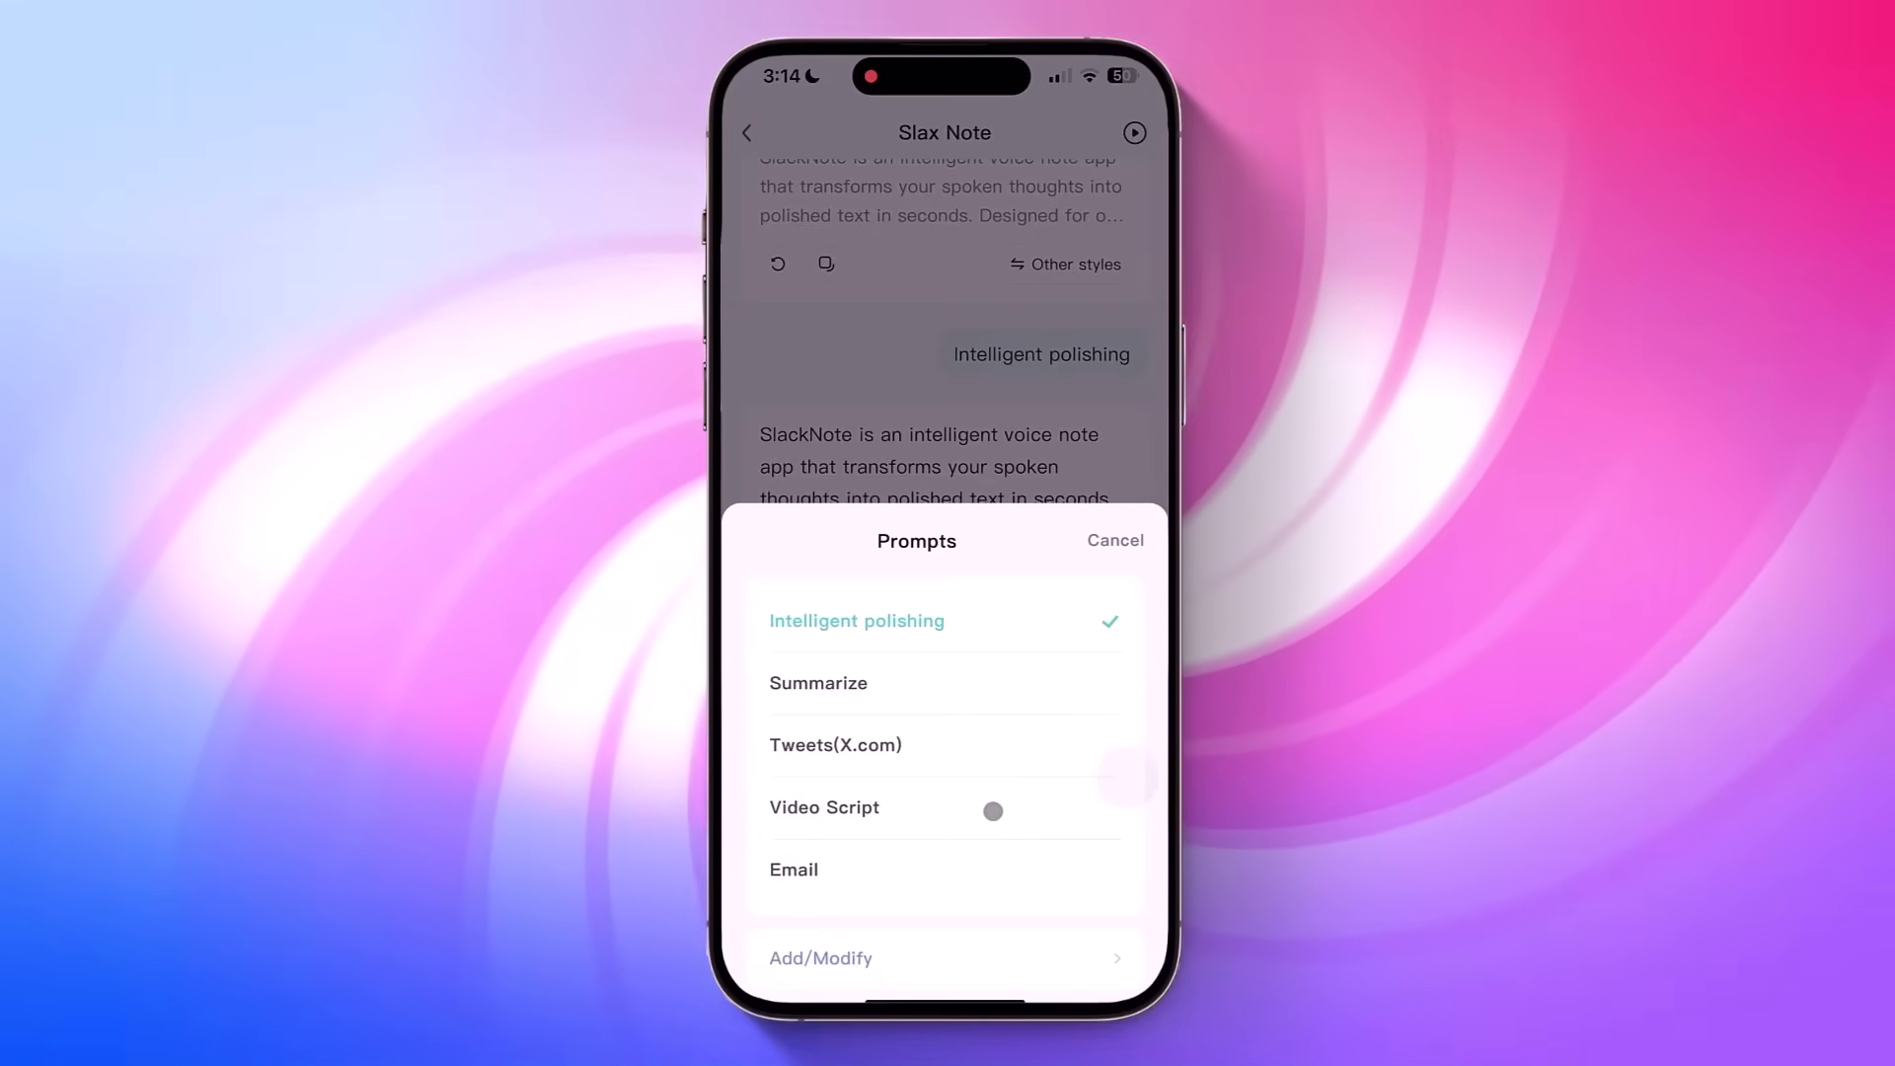
{"action": "left_click", "coordinate": [990, 807]}
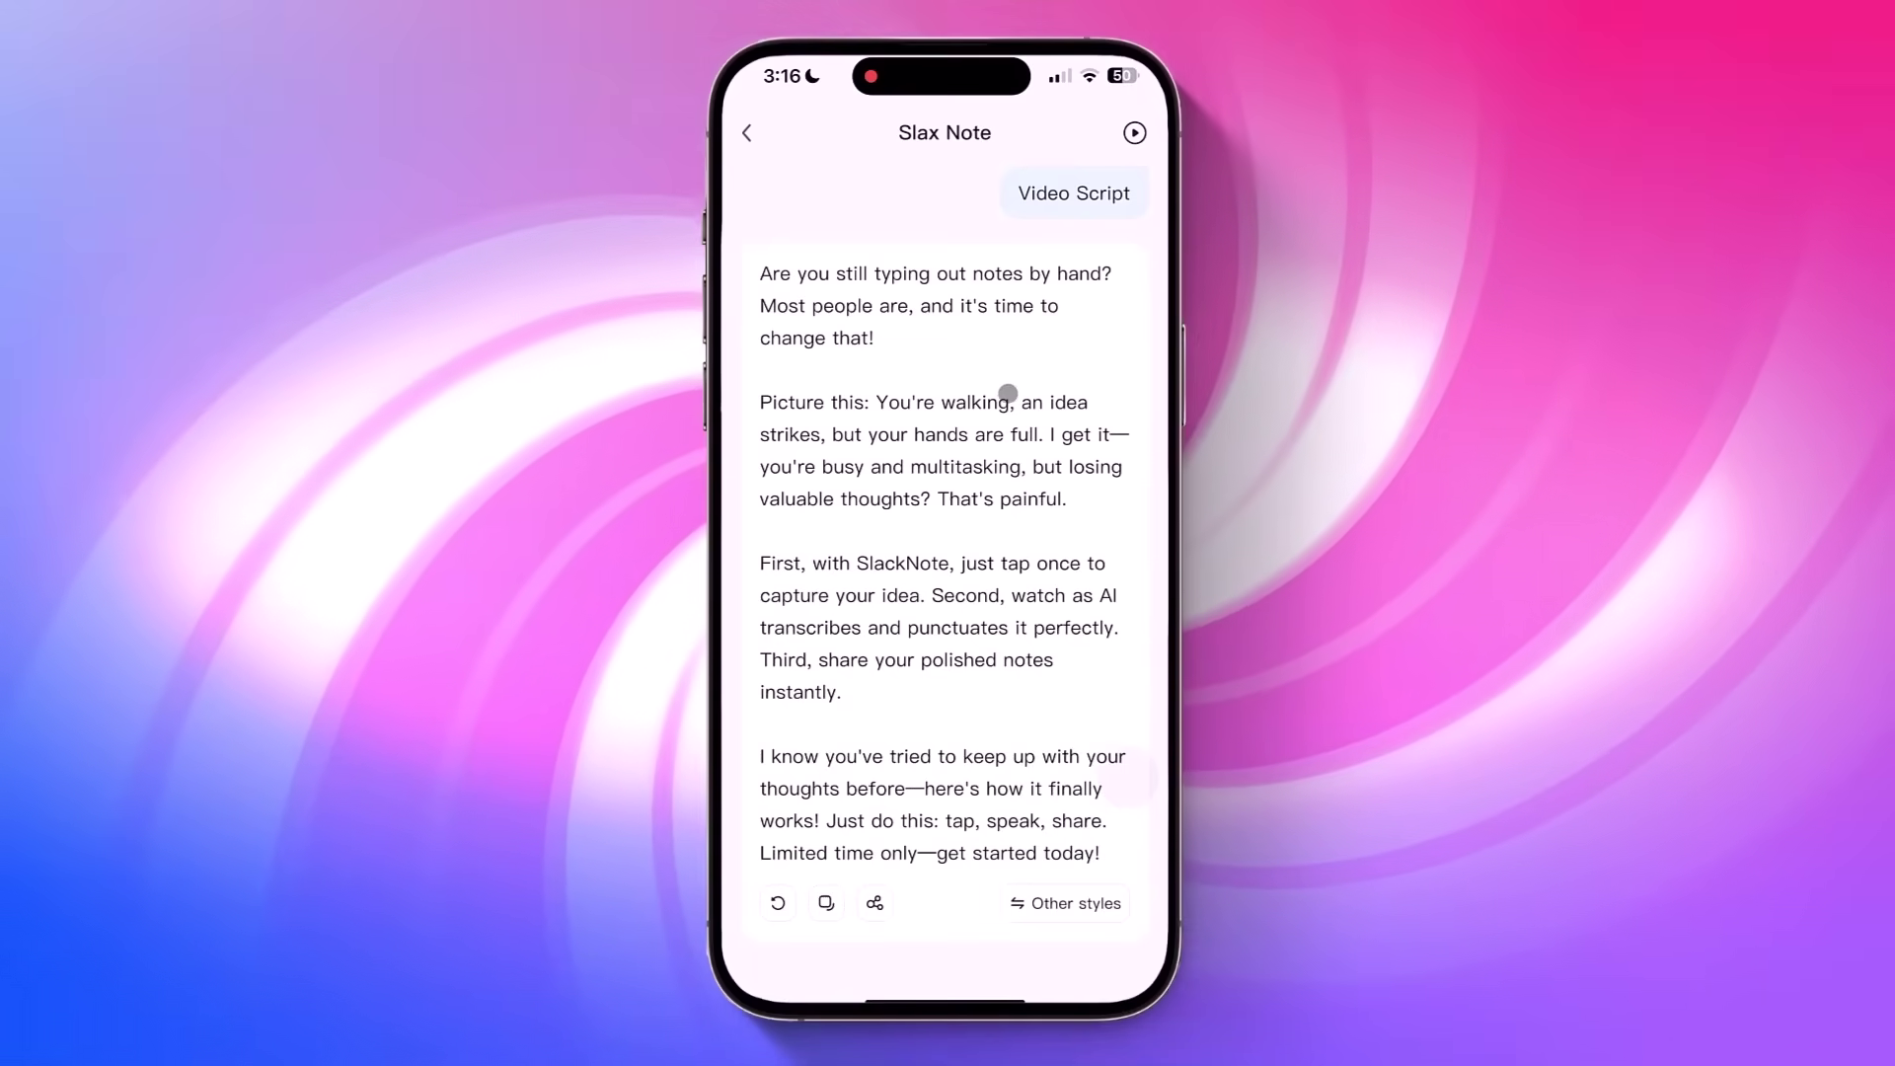
{"action": "scroll", "coordinate": [897, 862], "scroll_direction": "up", "scroll_amount": 1}
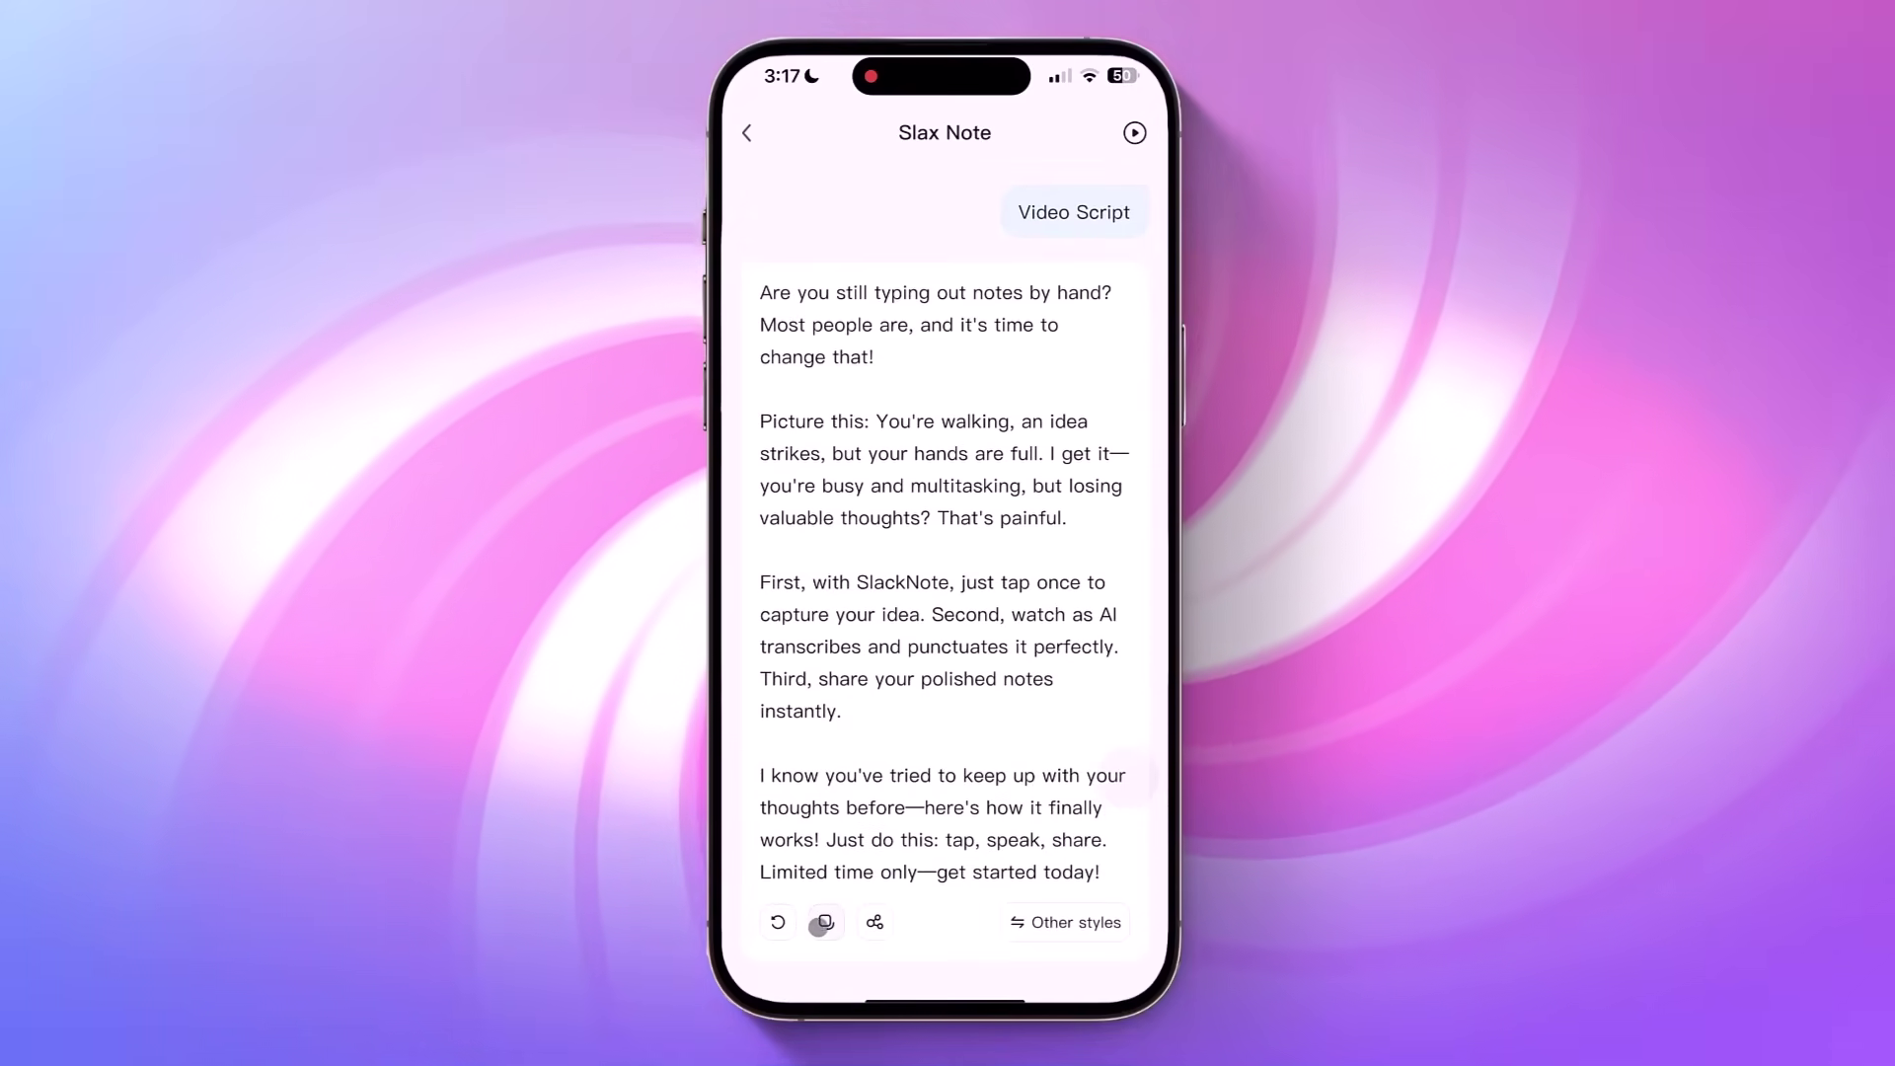
{"action": "left_click", "coordinate": [865, 921]}
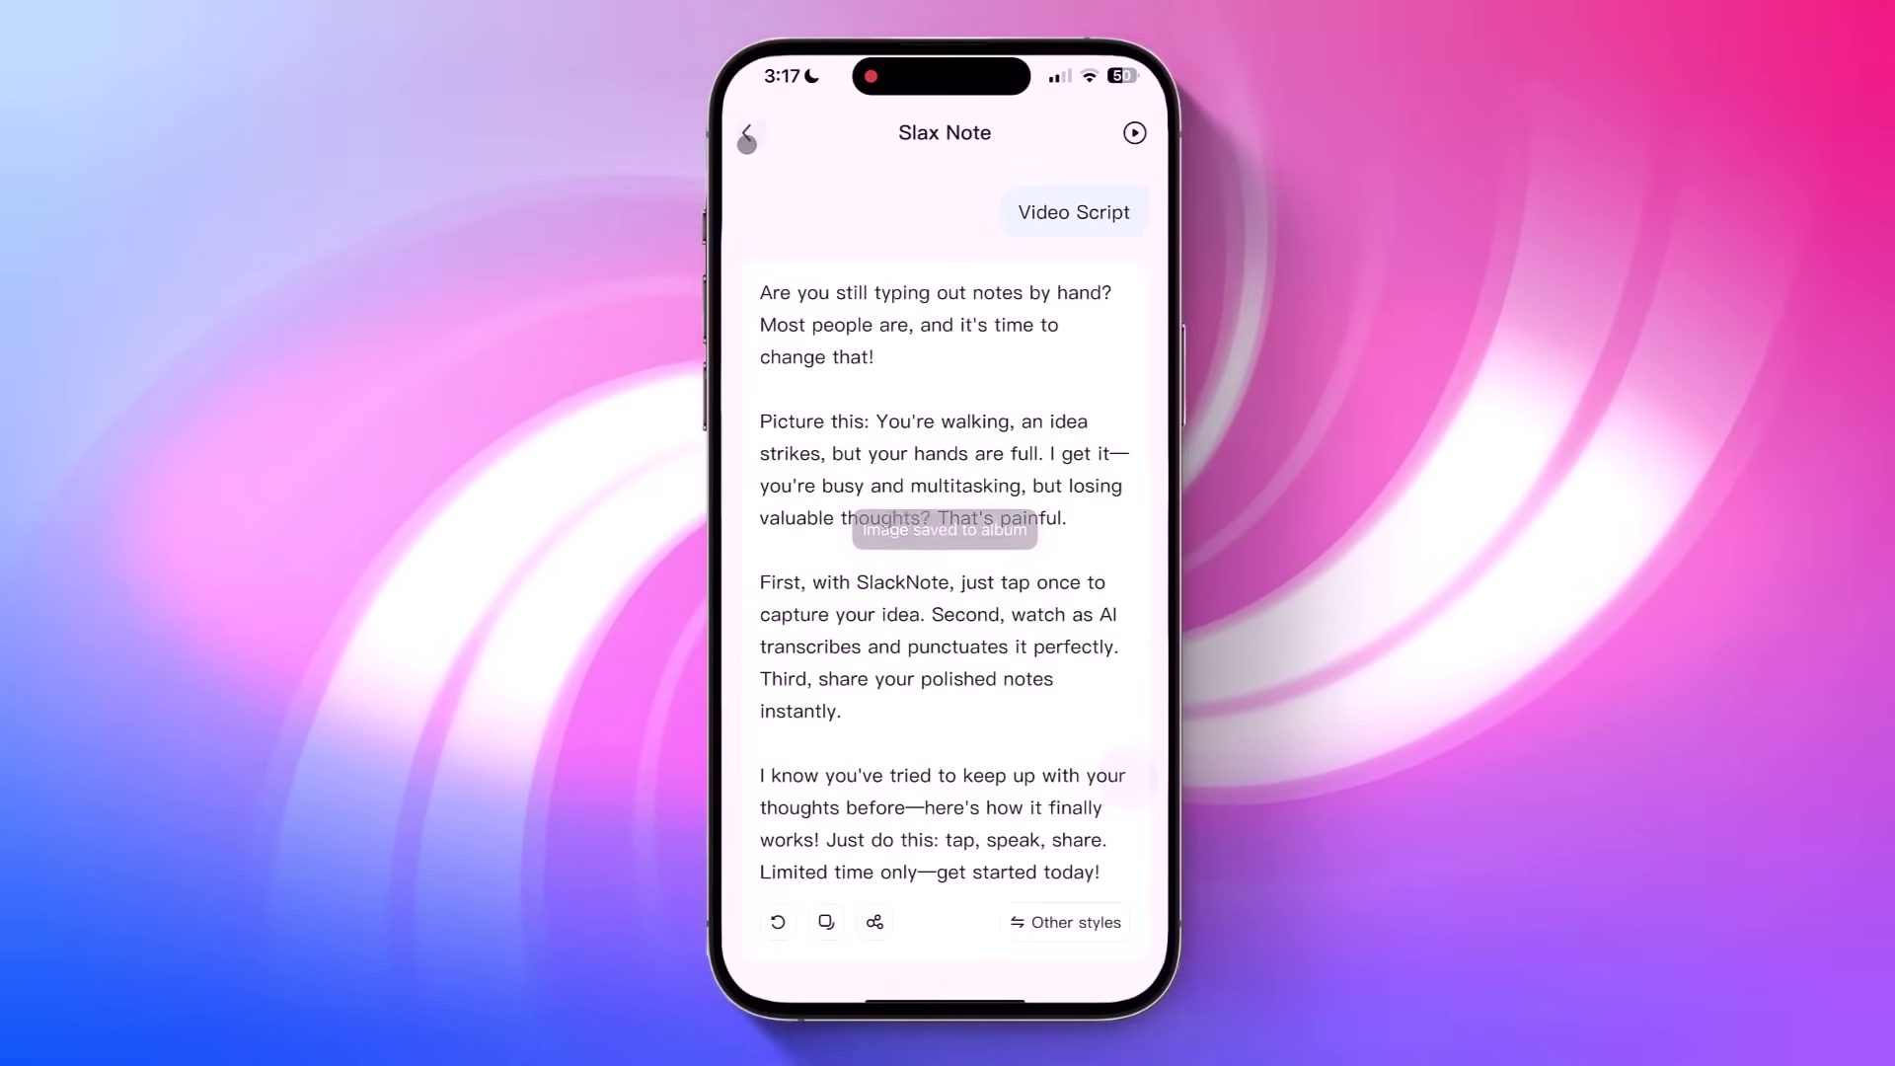
Step: Archive the SlackNote voice note from the main notes list
{"action": "left_click", "coordinate": [747, 136]}
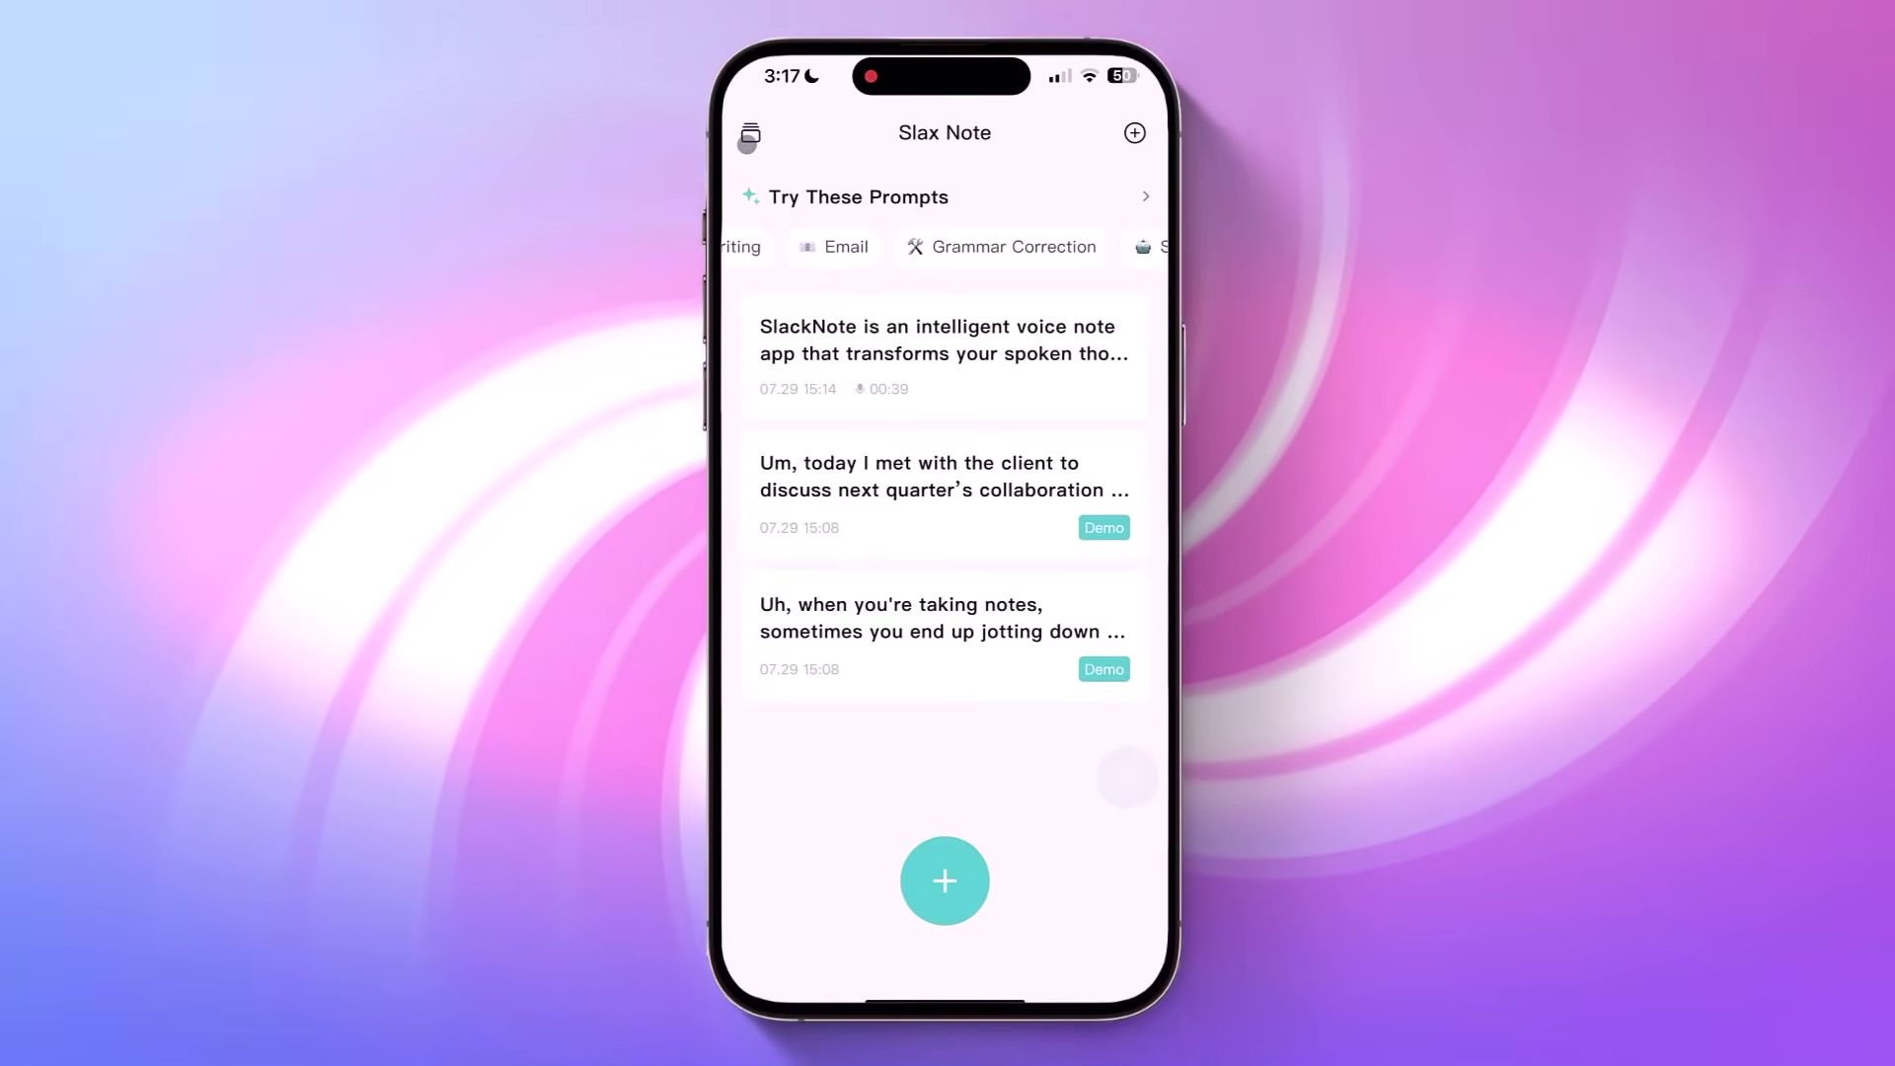
{"action": "left_click_drag", "start_coordinate": [1081, 490], "coordinate": [990, 489]}
{"action": "left_click_drag", "start_coordinate": [1053, 371], "coordinate": [842, 372]}
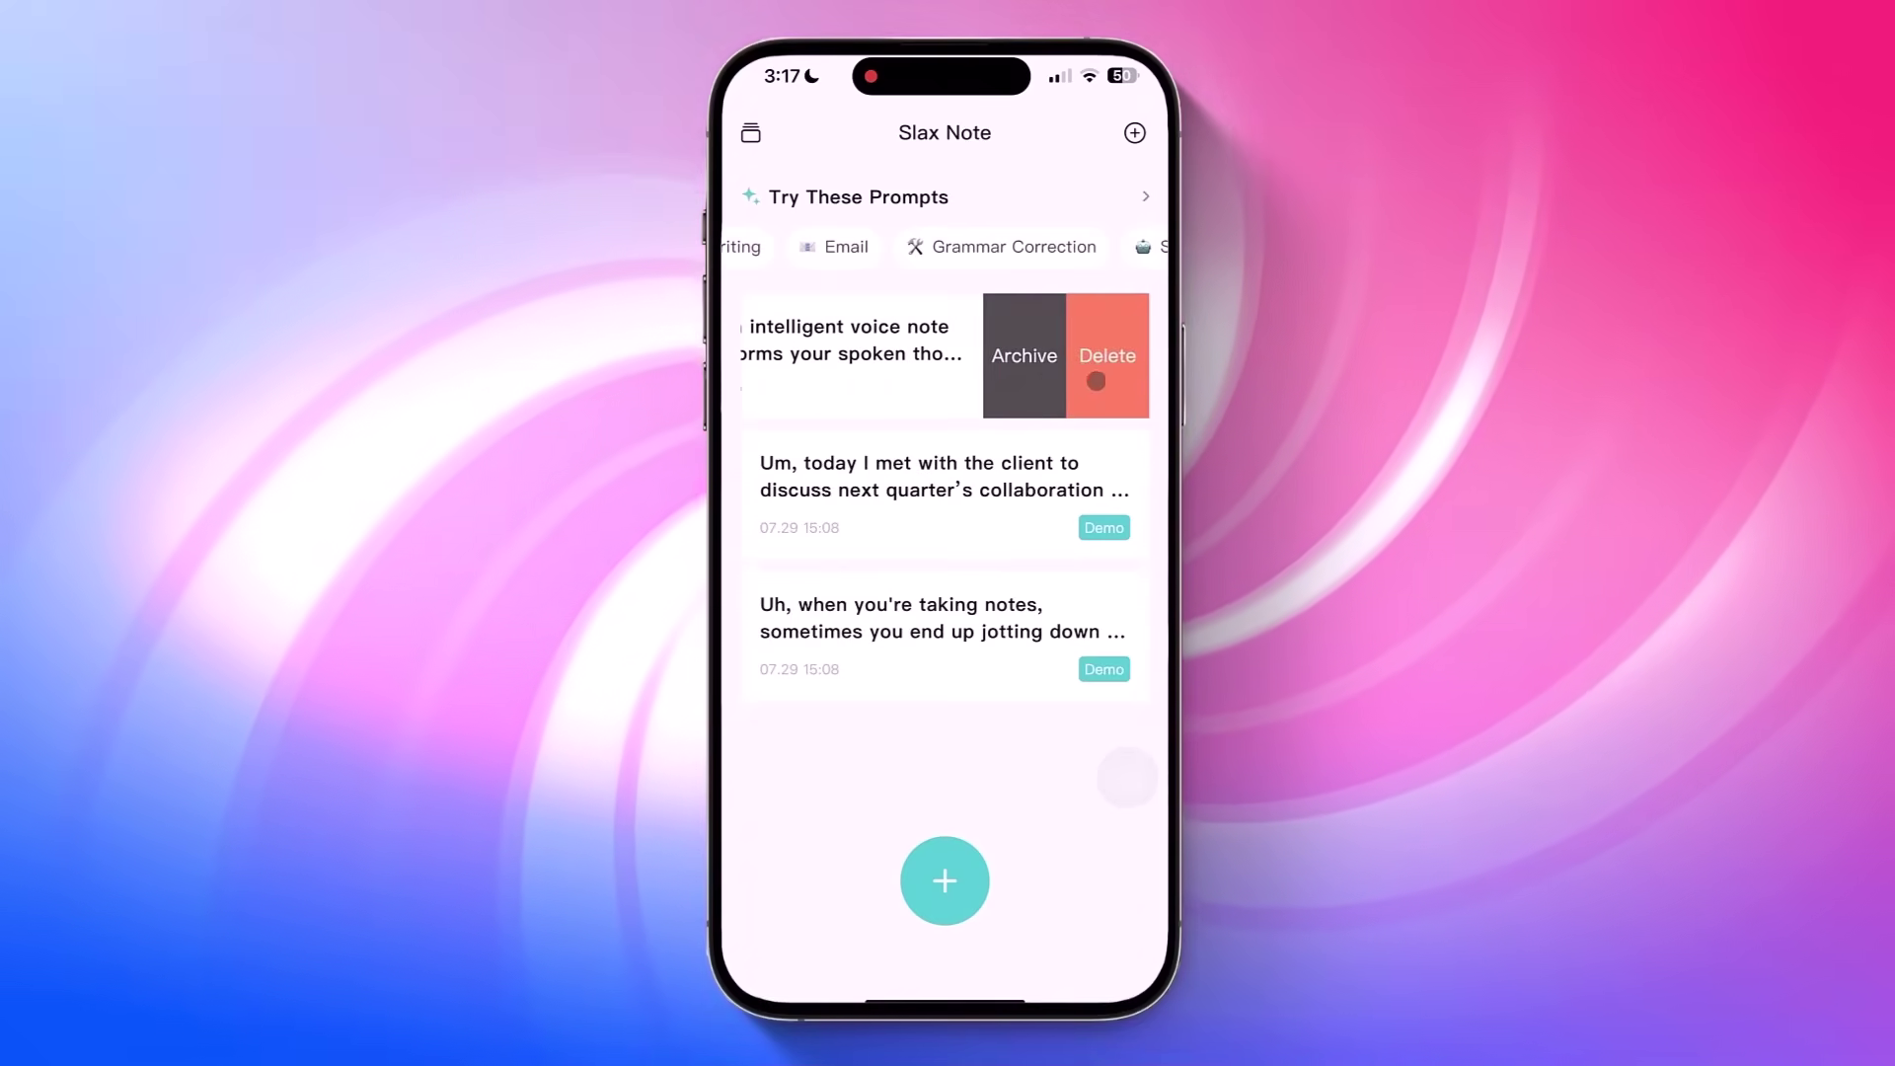
{"action": "left_click", "coordinate": [1019, 384]}
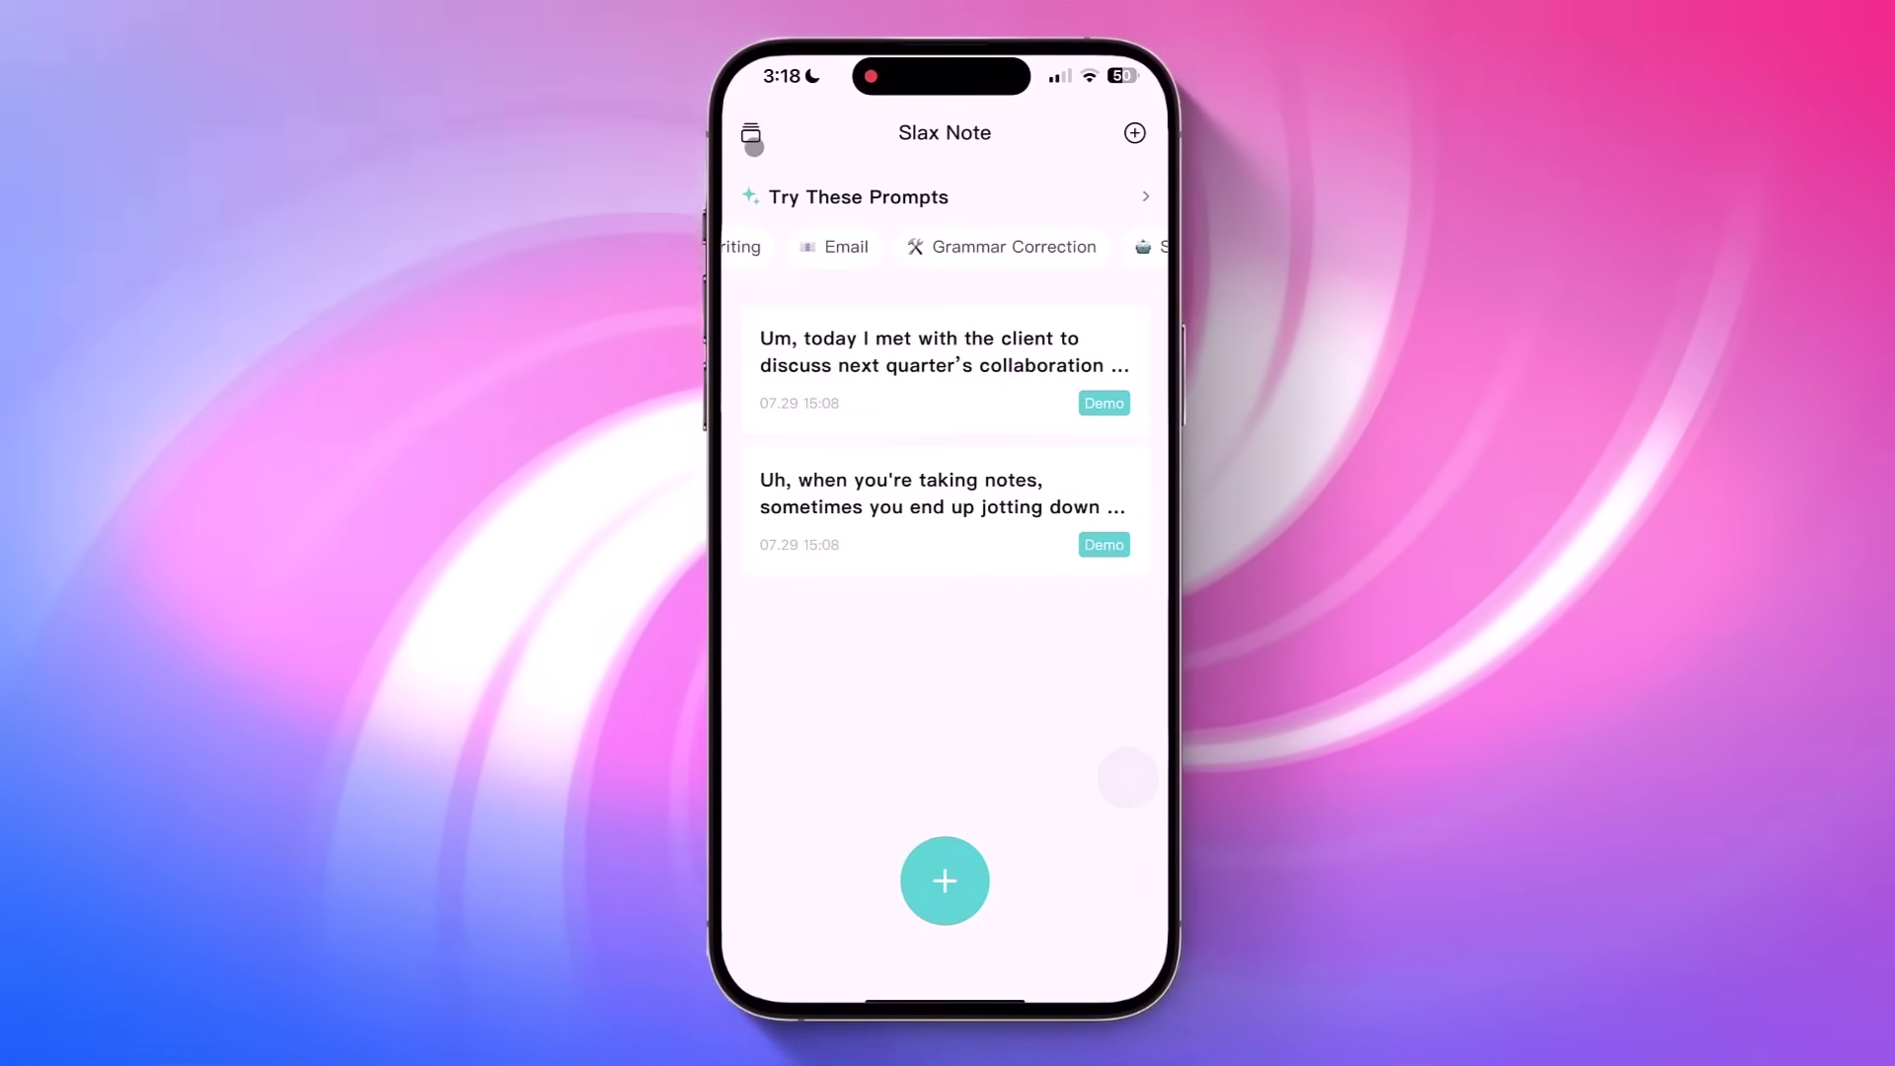
Step: Unarchive the SlackNote note from the Archive screen, returning it to the main list
{"action": "left_click", "coordinate": [751, 136]}
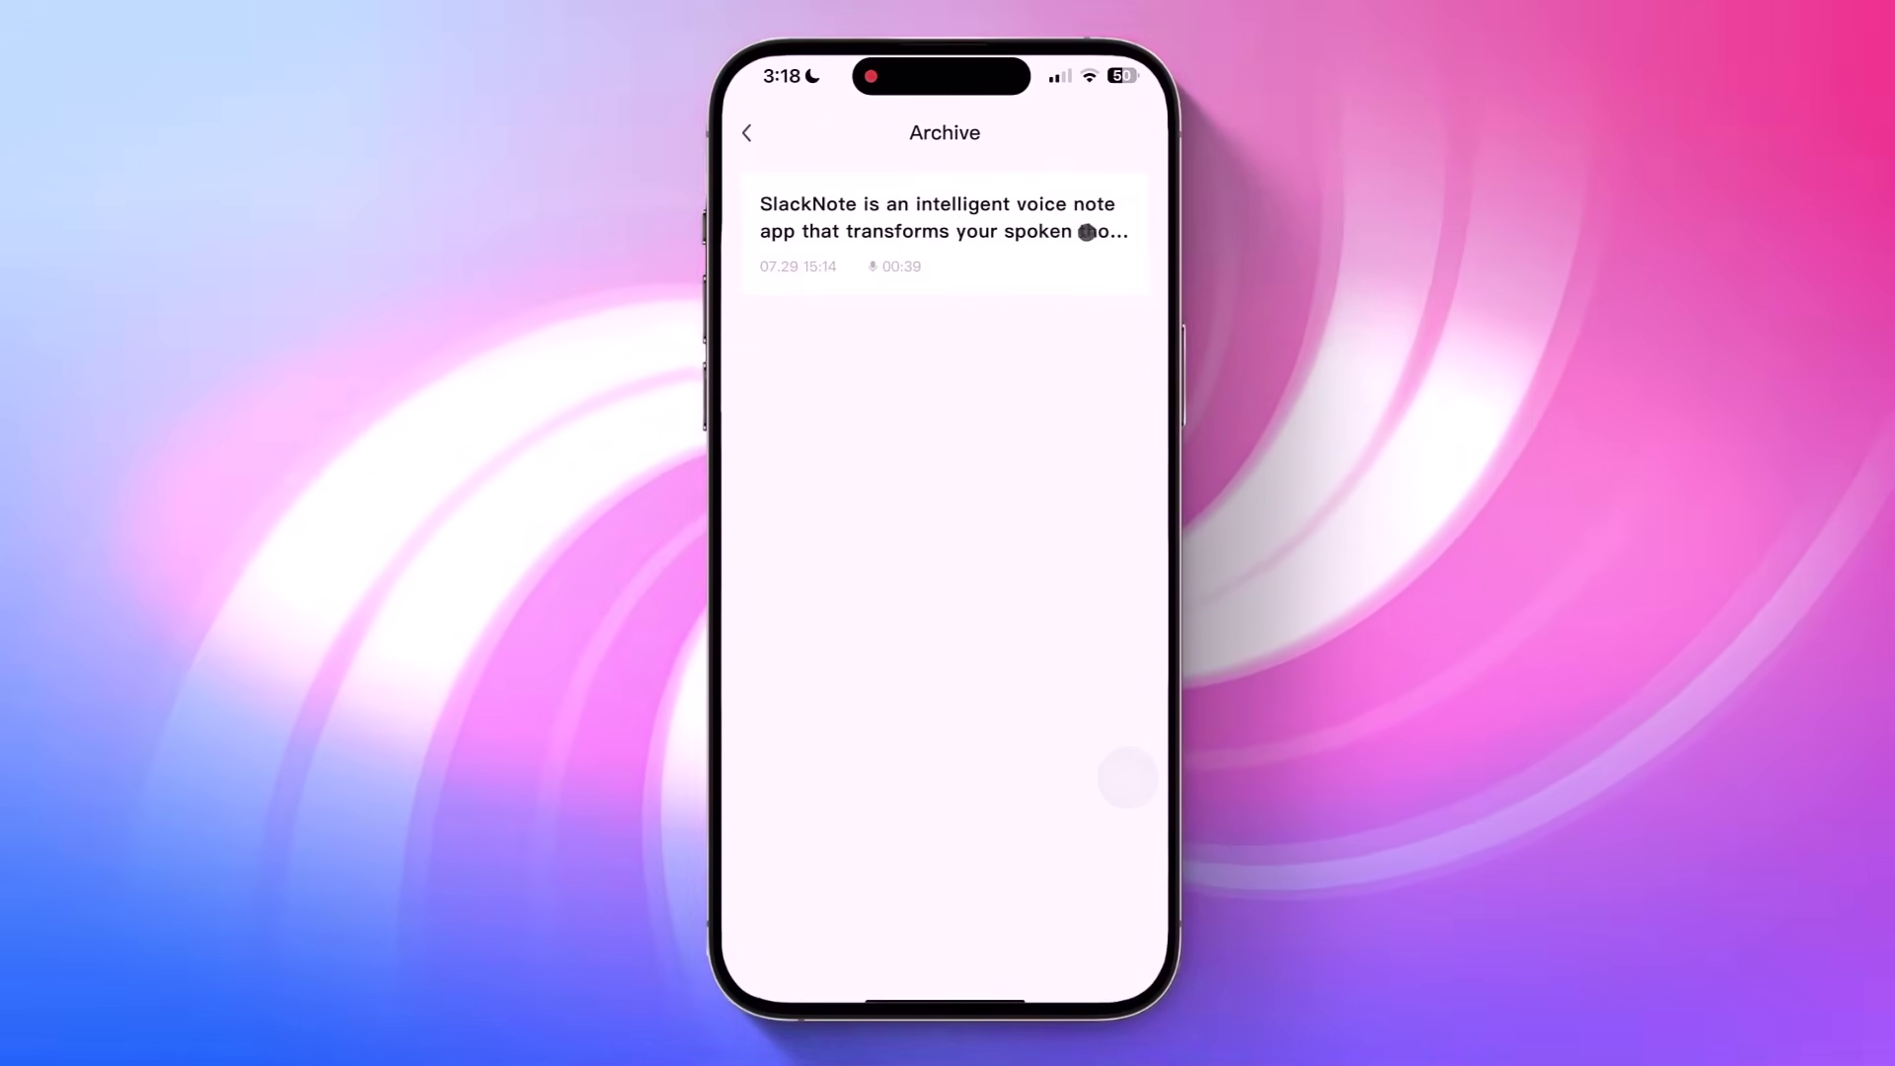
{"action": "left_click_drag", "start_coordinate": [1088, 232], "coordinate": [904, 231]}
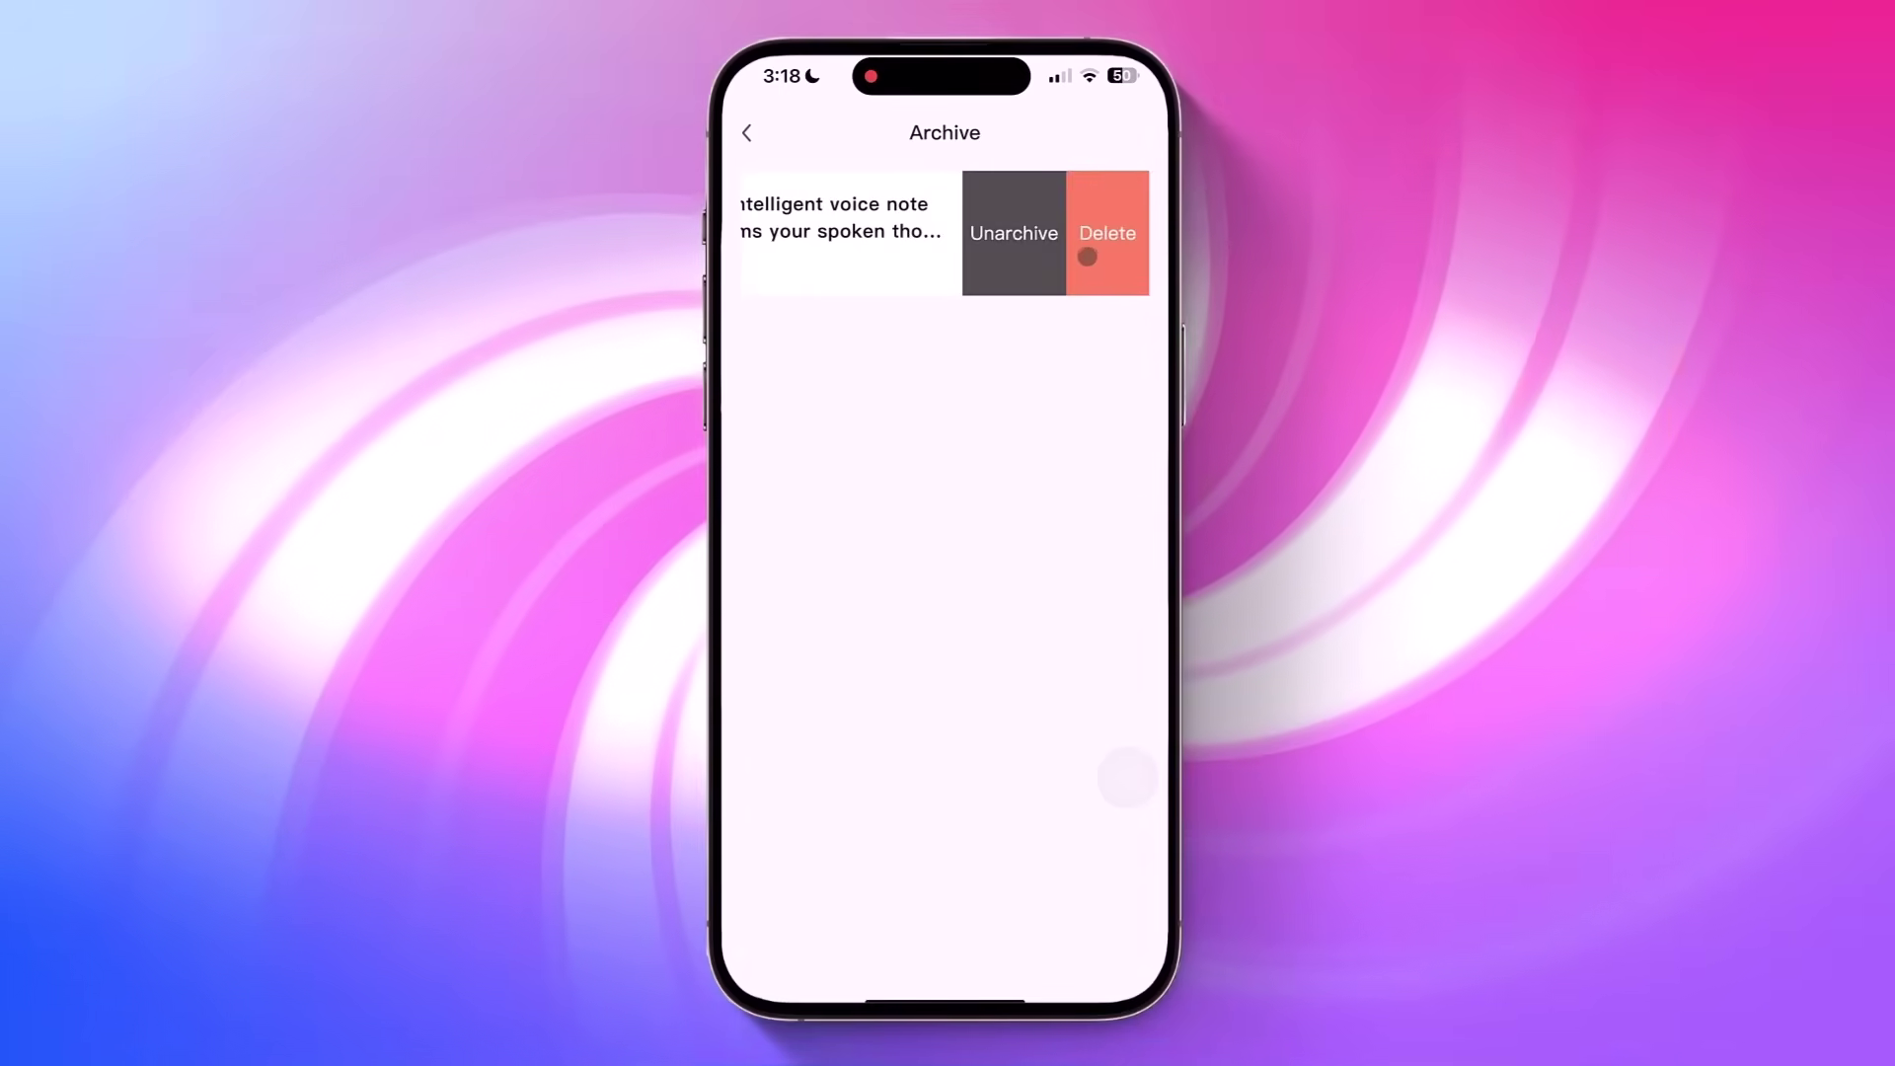
{"action": "left_click", "coordinate": [1023, 260]}
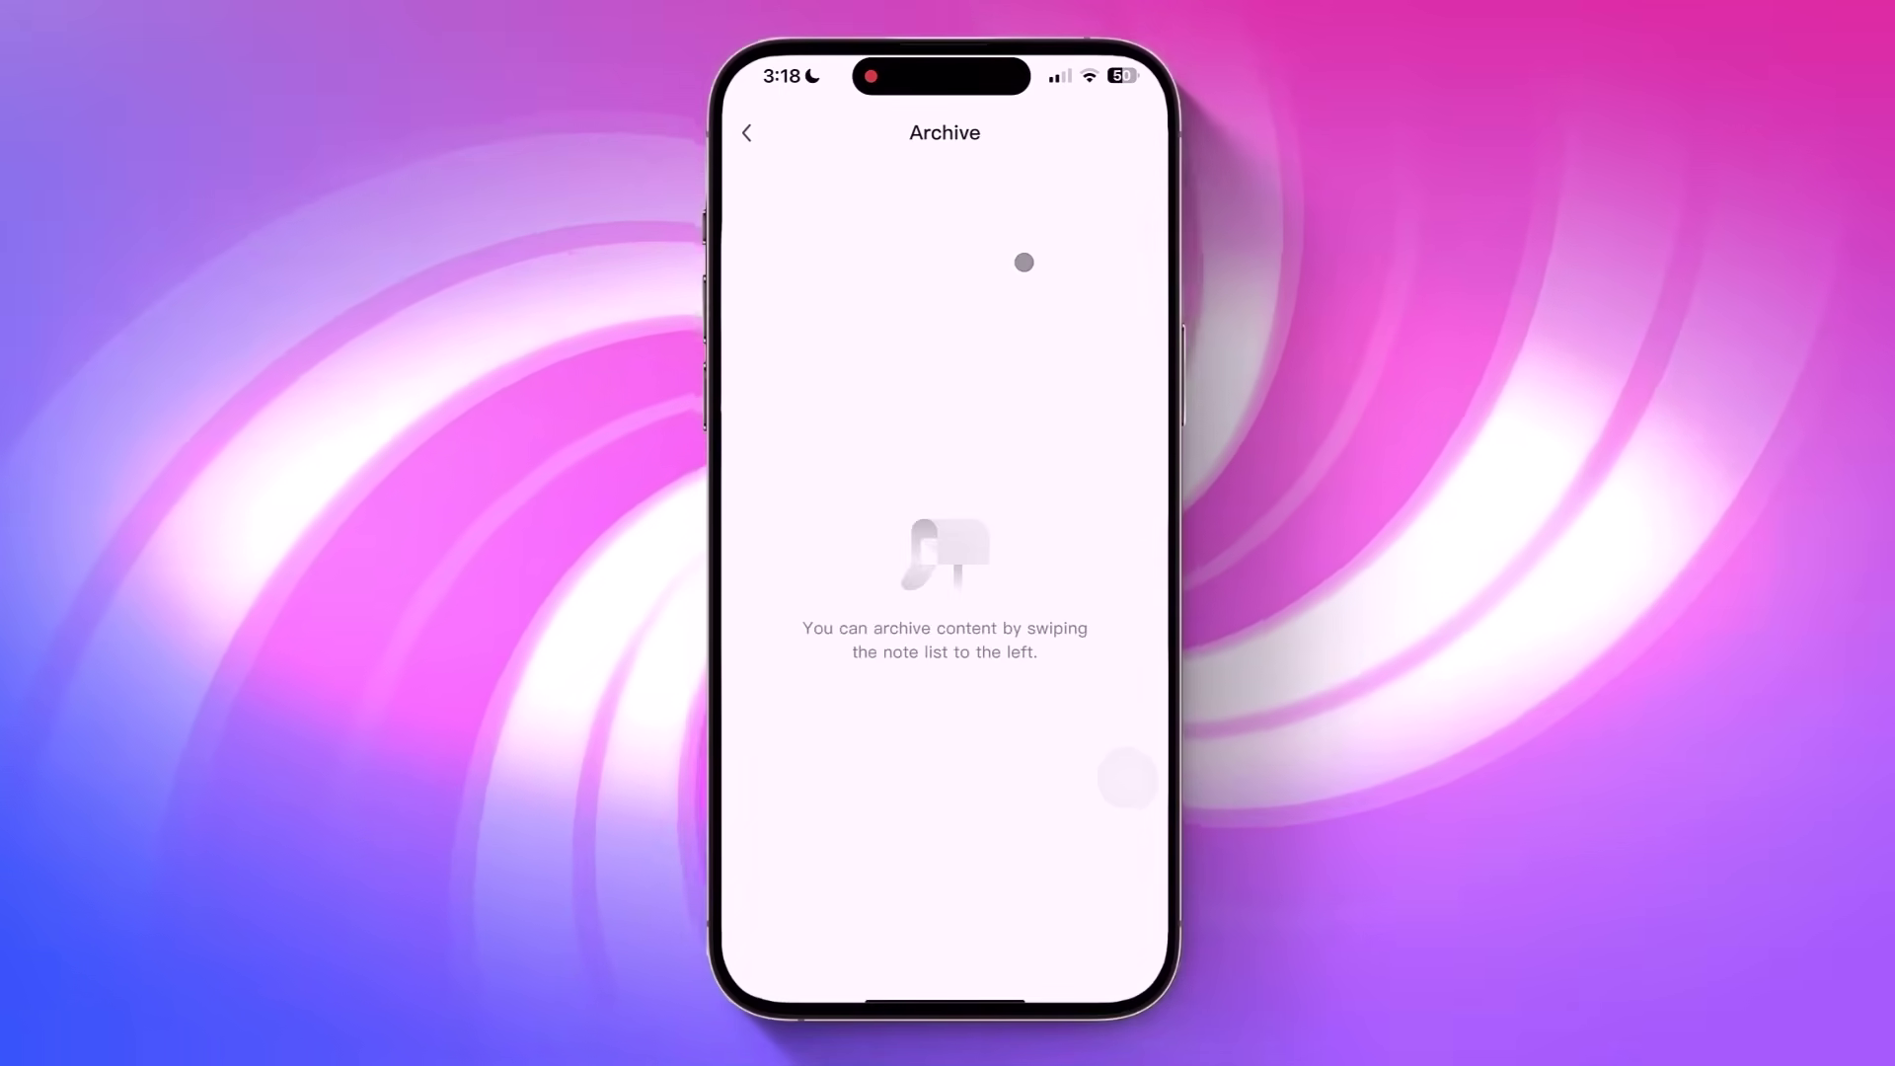
{"action": "left_click", "coordinate": [753, 134]}
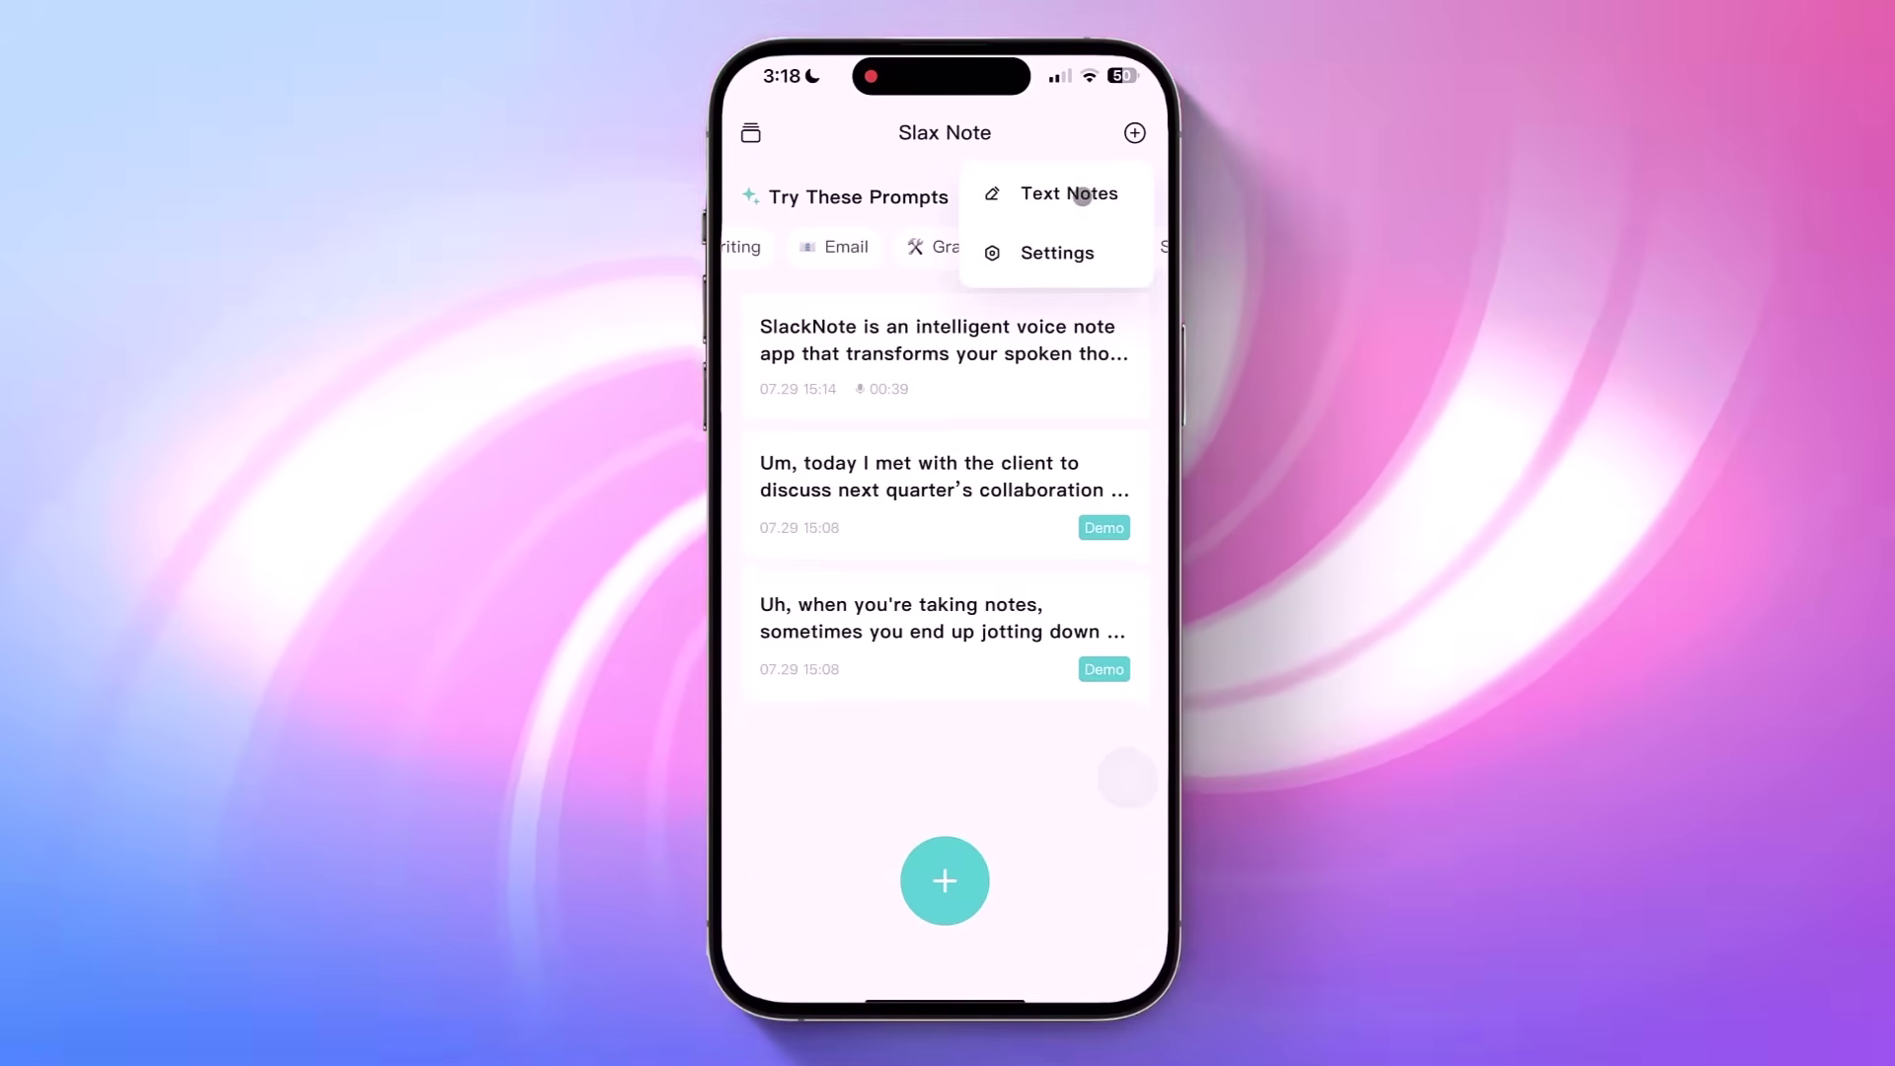
Step: Create a text note asking to summarize supervised vs unsupervised learning, and show its alternative styles
{"action": "left_click", "coordinate": [1082, 195]}
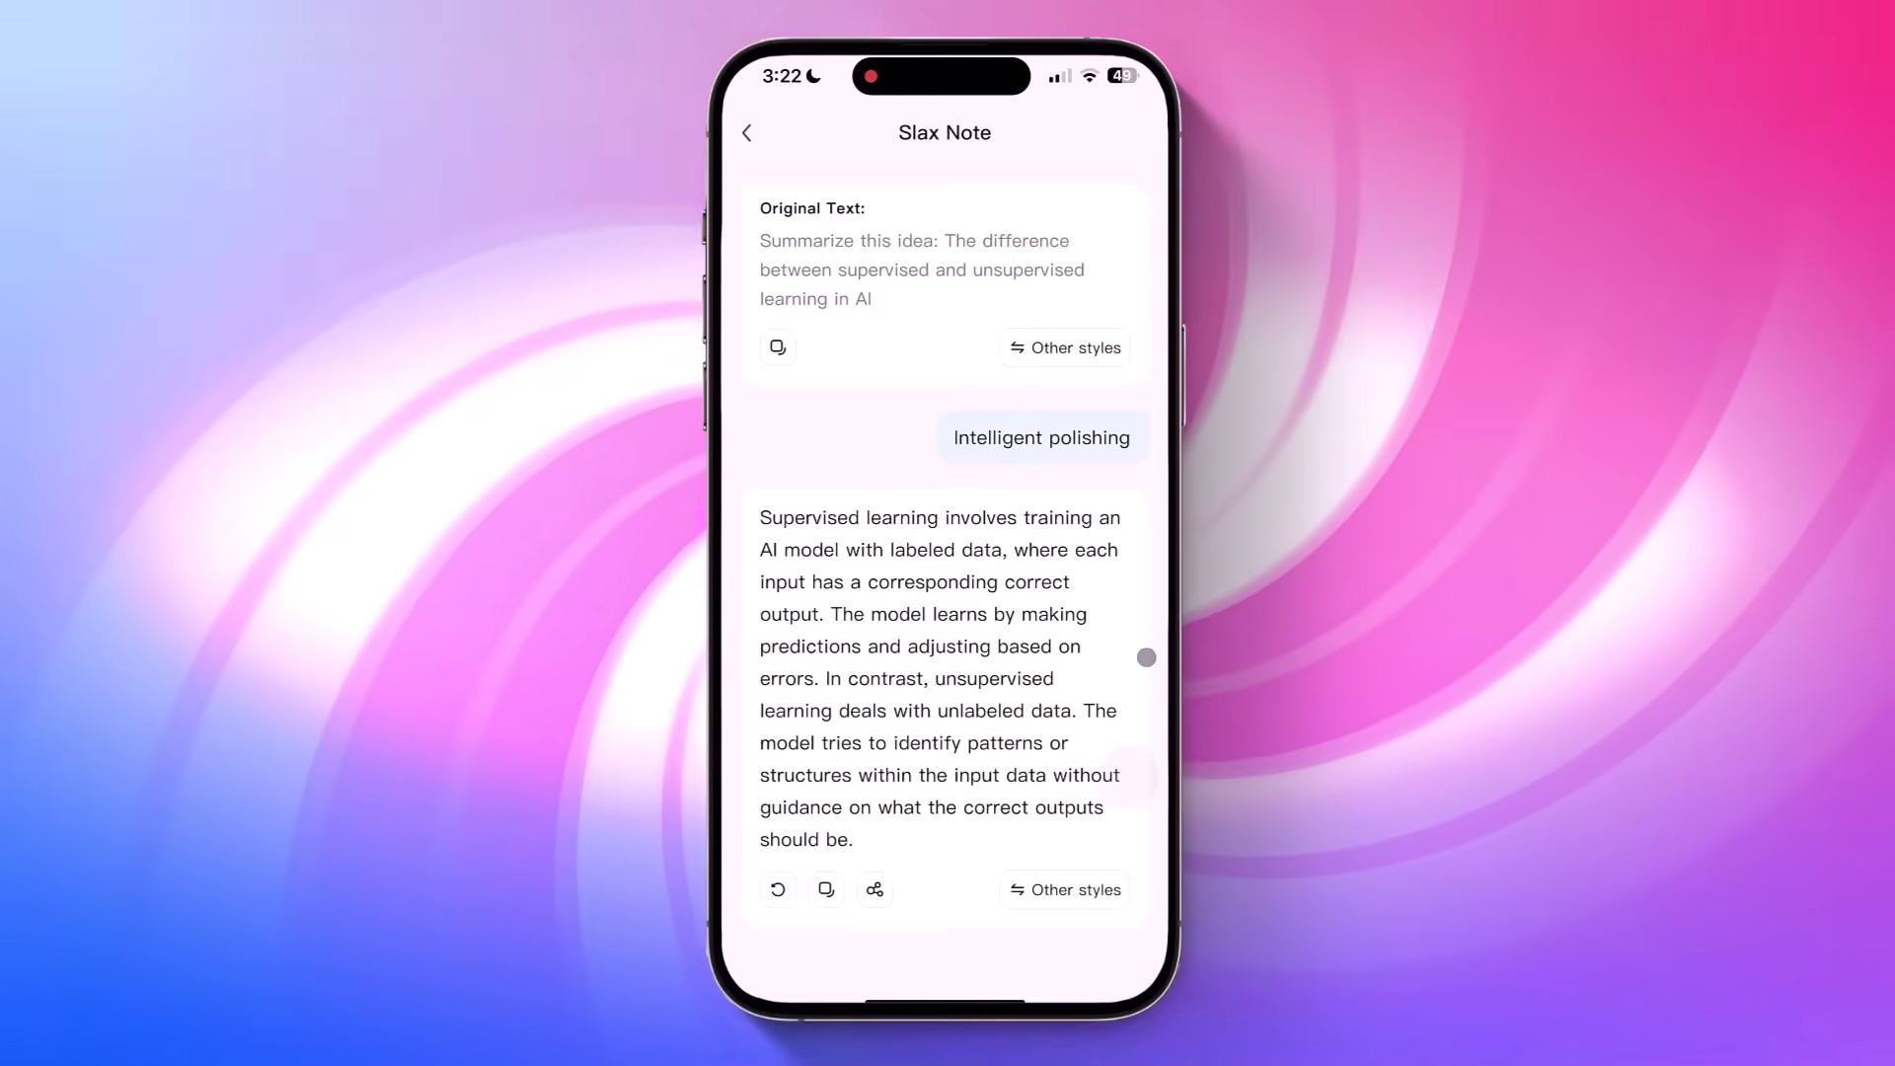
{"action": "left_click", "coordinate": [1063, 886]}
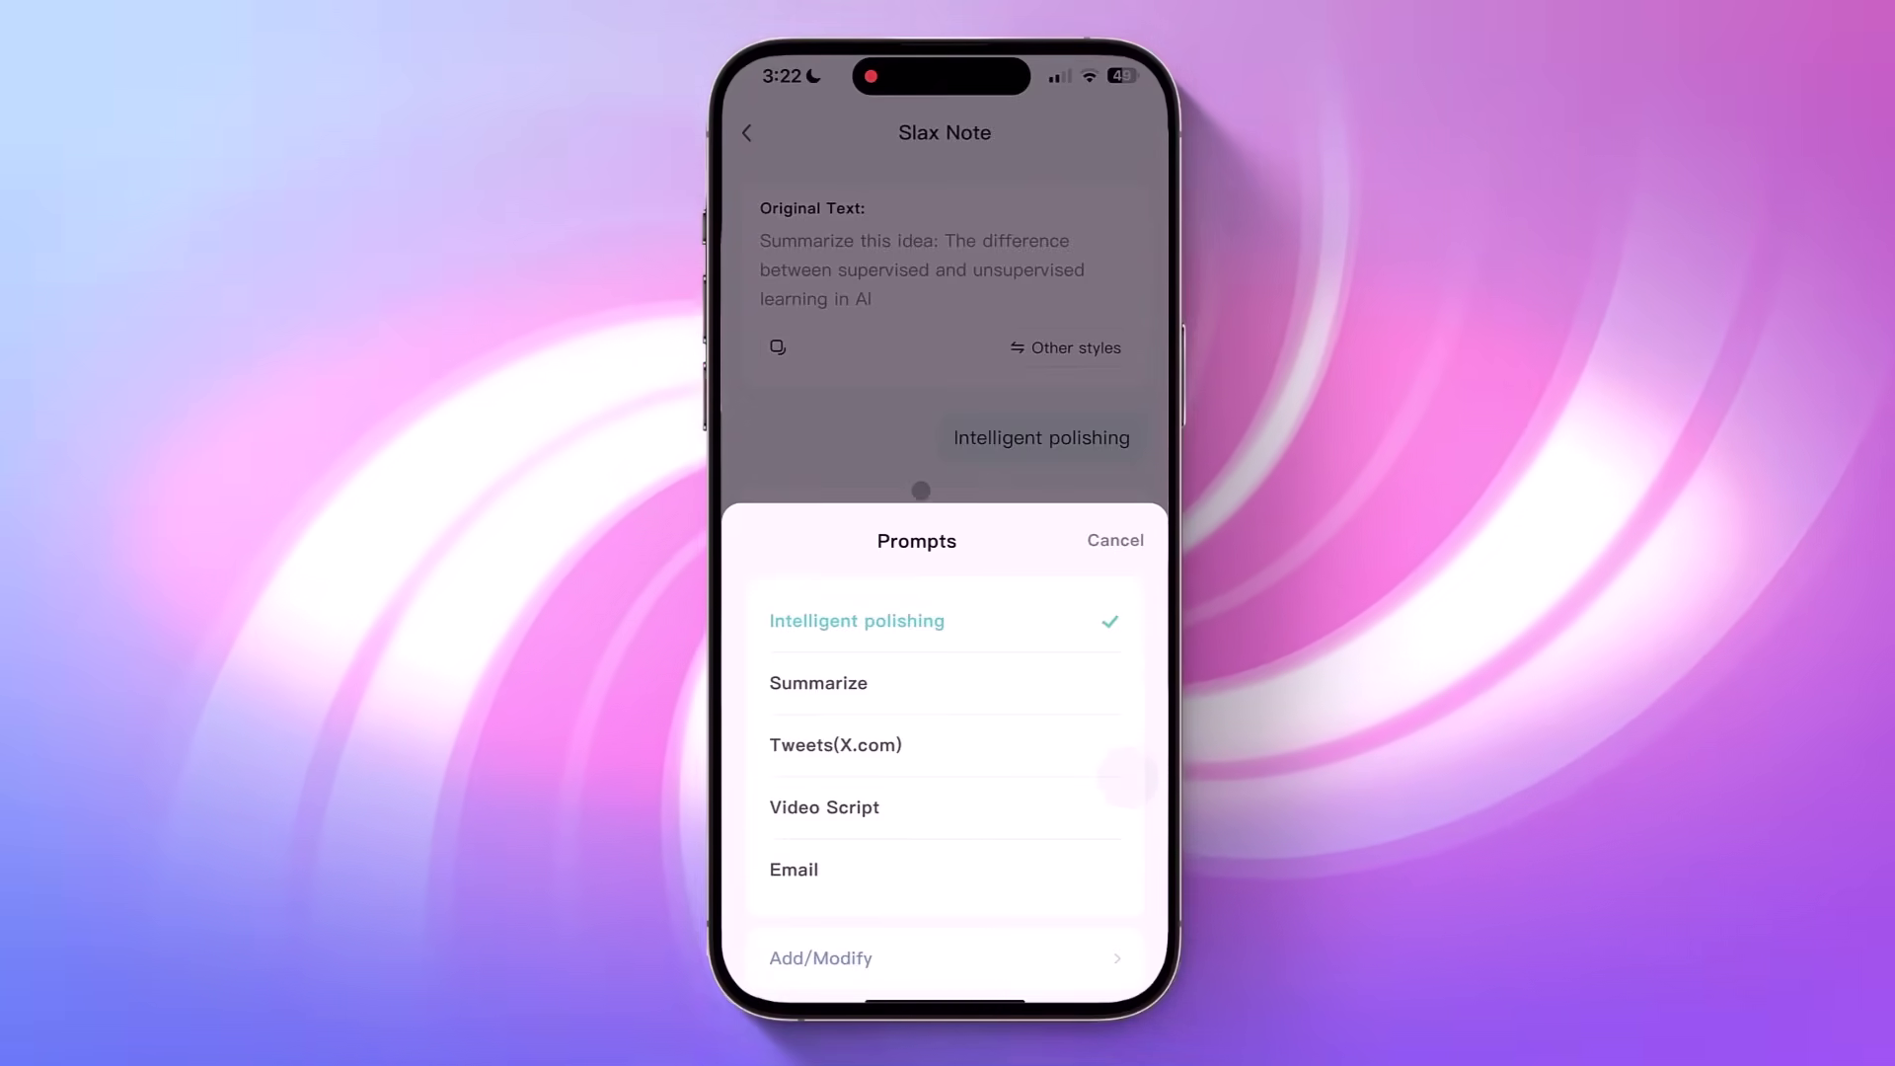
Step: Add a custom prompt titled 'Translate' with text 'Translate the text into French'
{"action": "left_click", "coordinate": [1075, 962]}
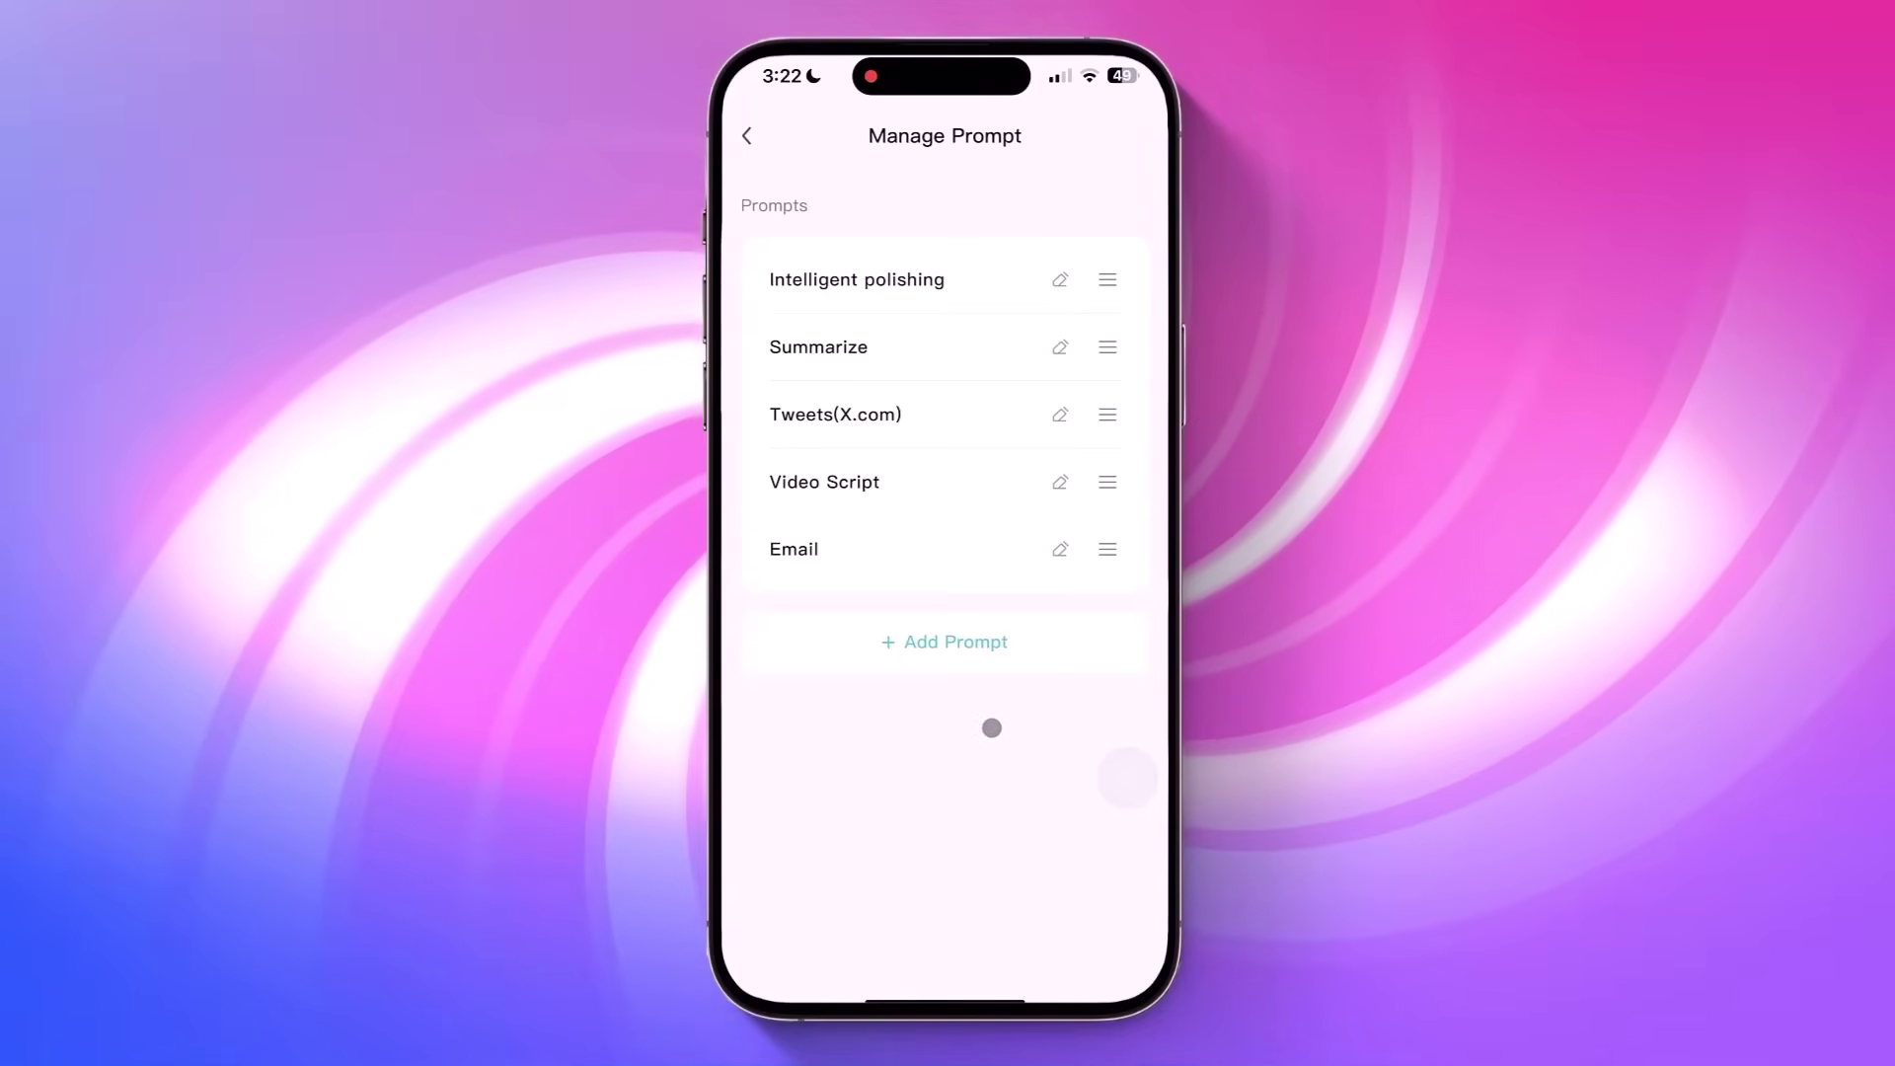
{"action": "left_click", "coordinate": [969, 647]}
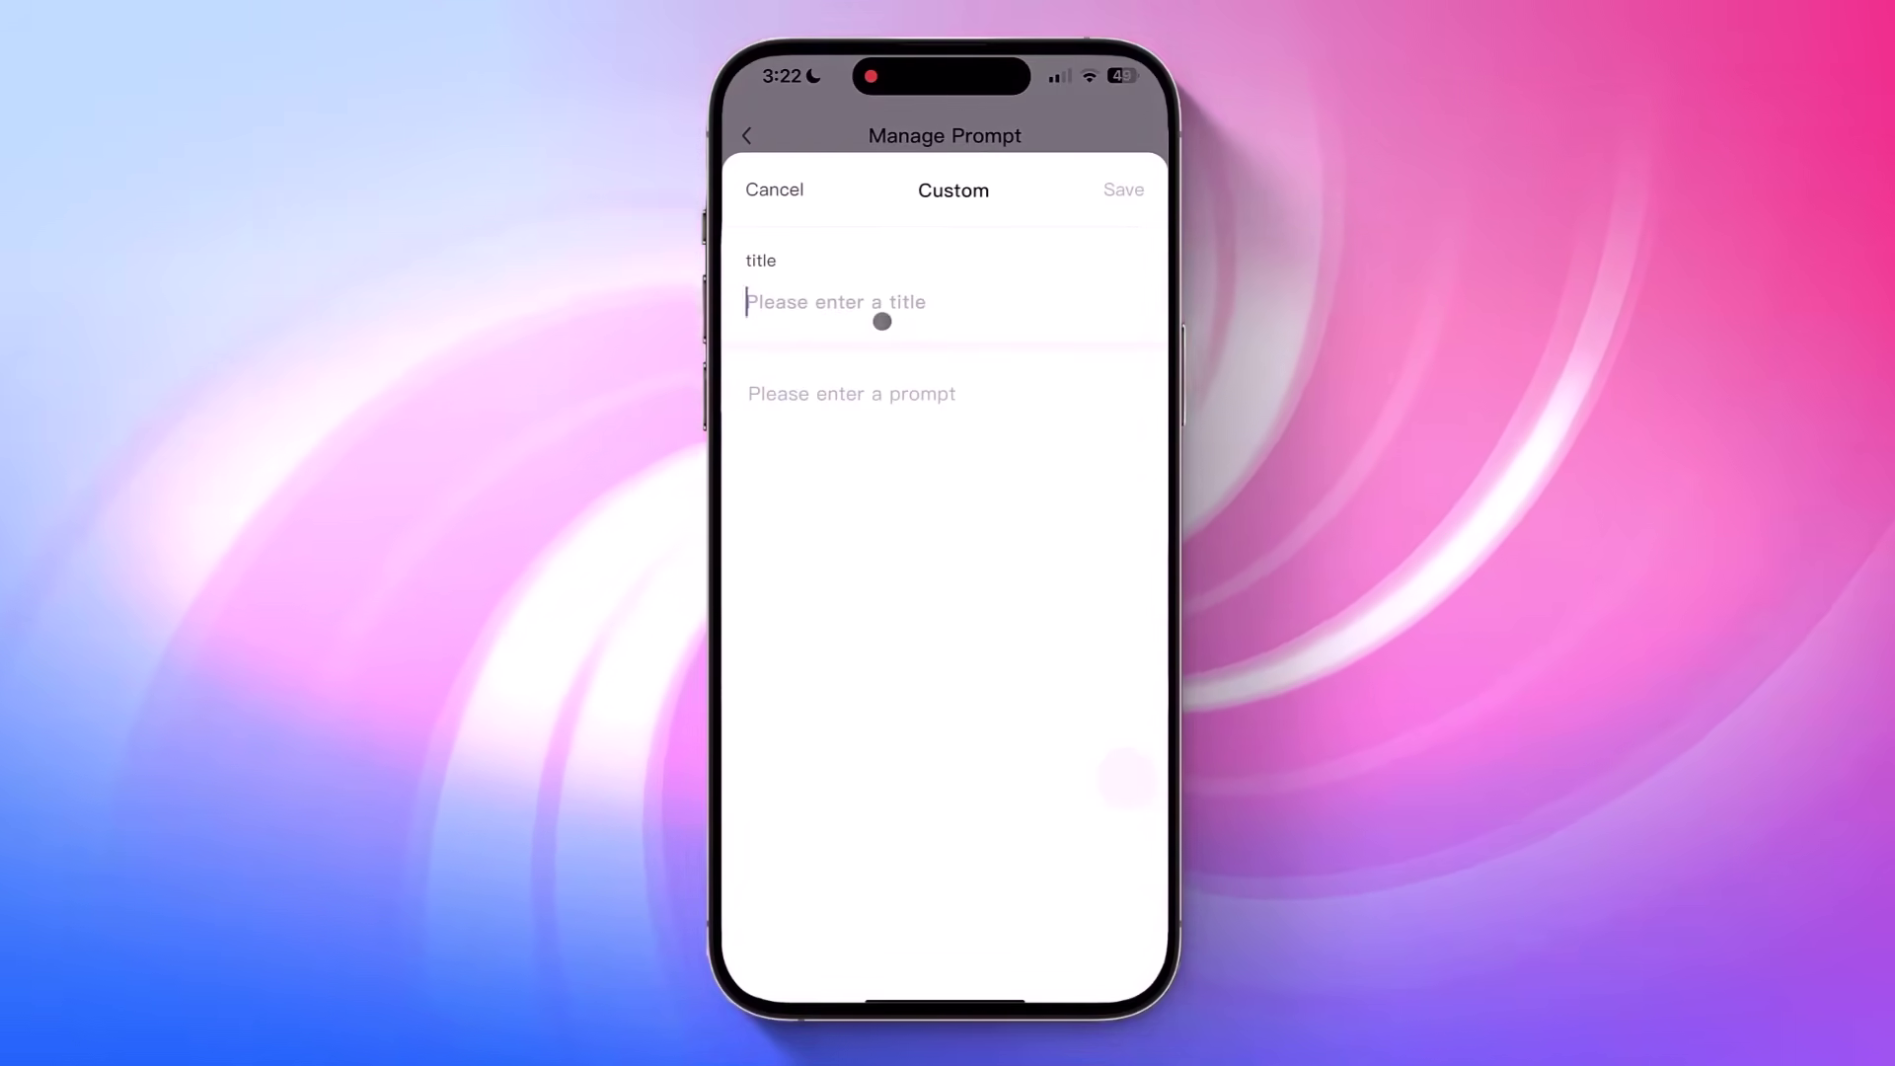
{"action": "left_click", "coordinate": [881, 322]}
{"action": "type", "text": "Trans"}
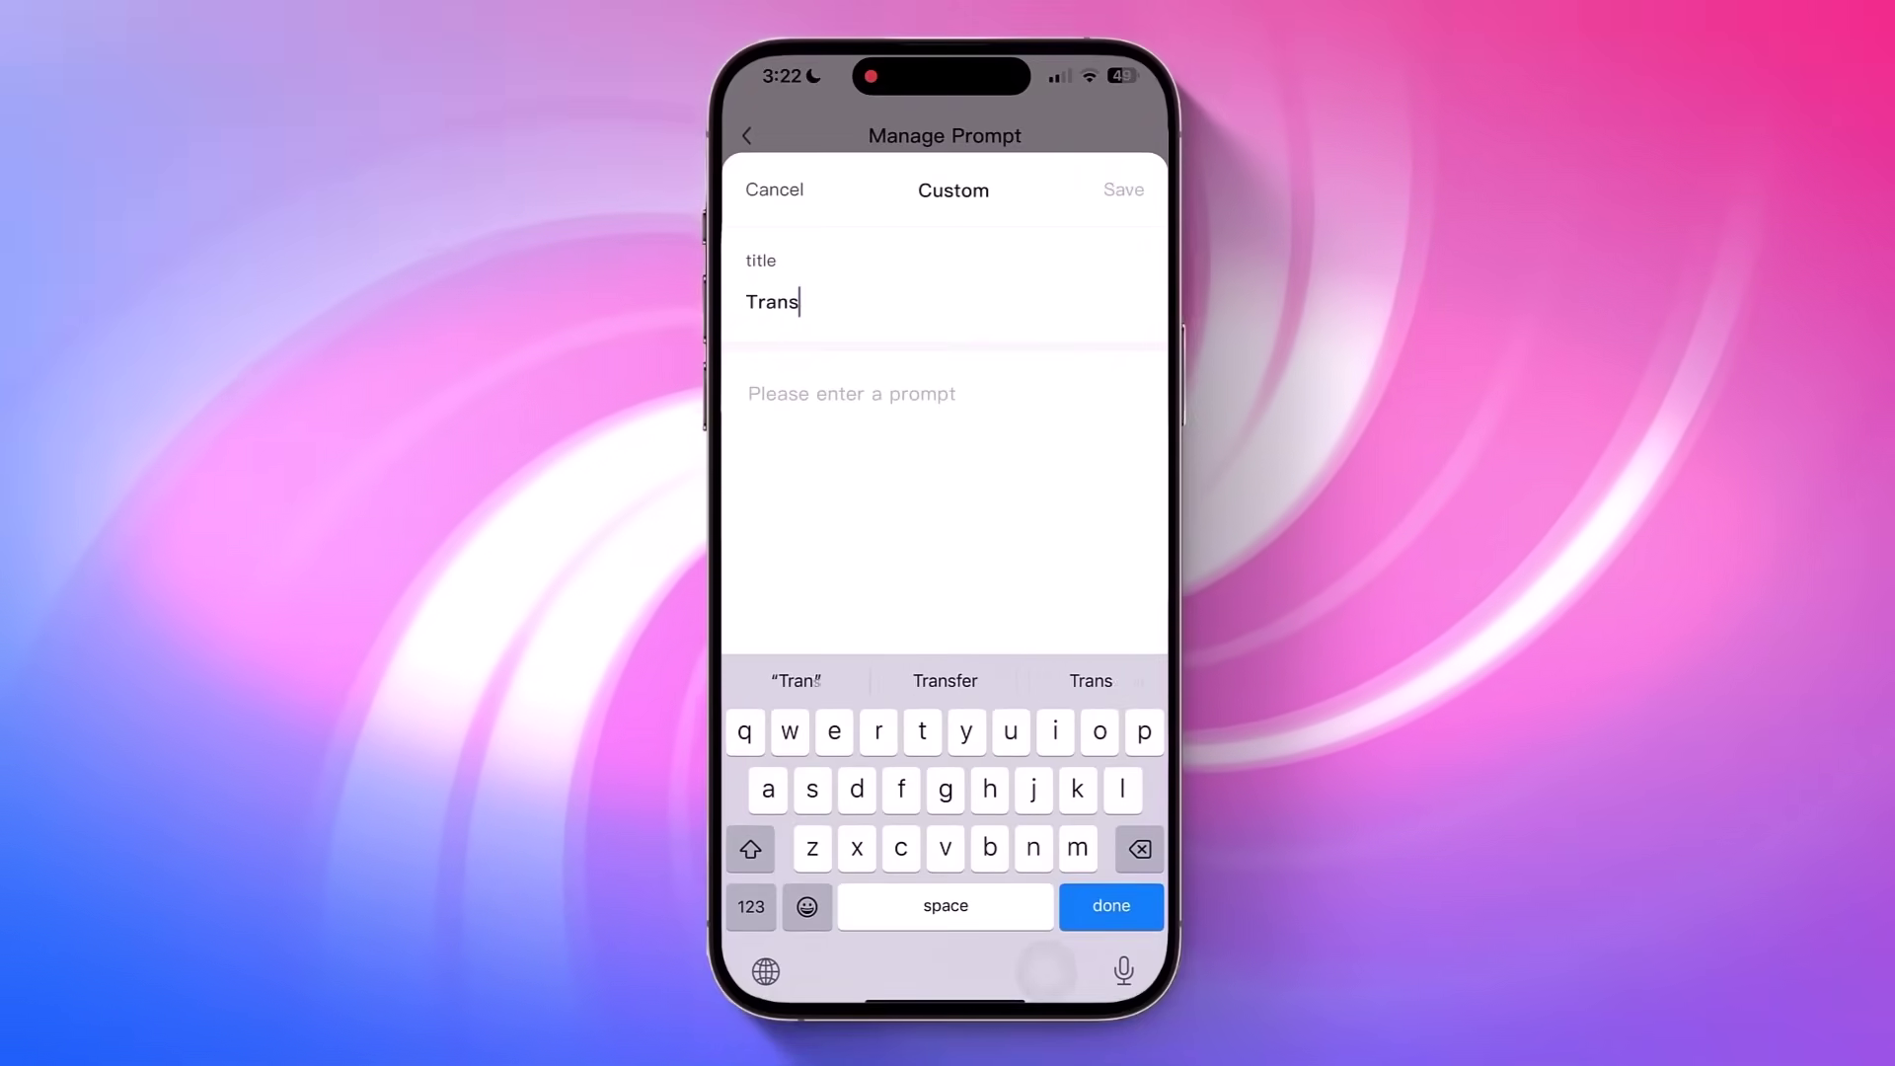
{"action": "type", "text": "late"}
{"action": "key", "text": "Return"}
{"action": "type", "text": "Translate"}
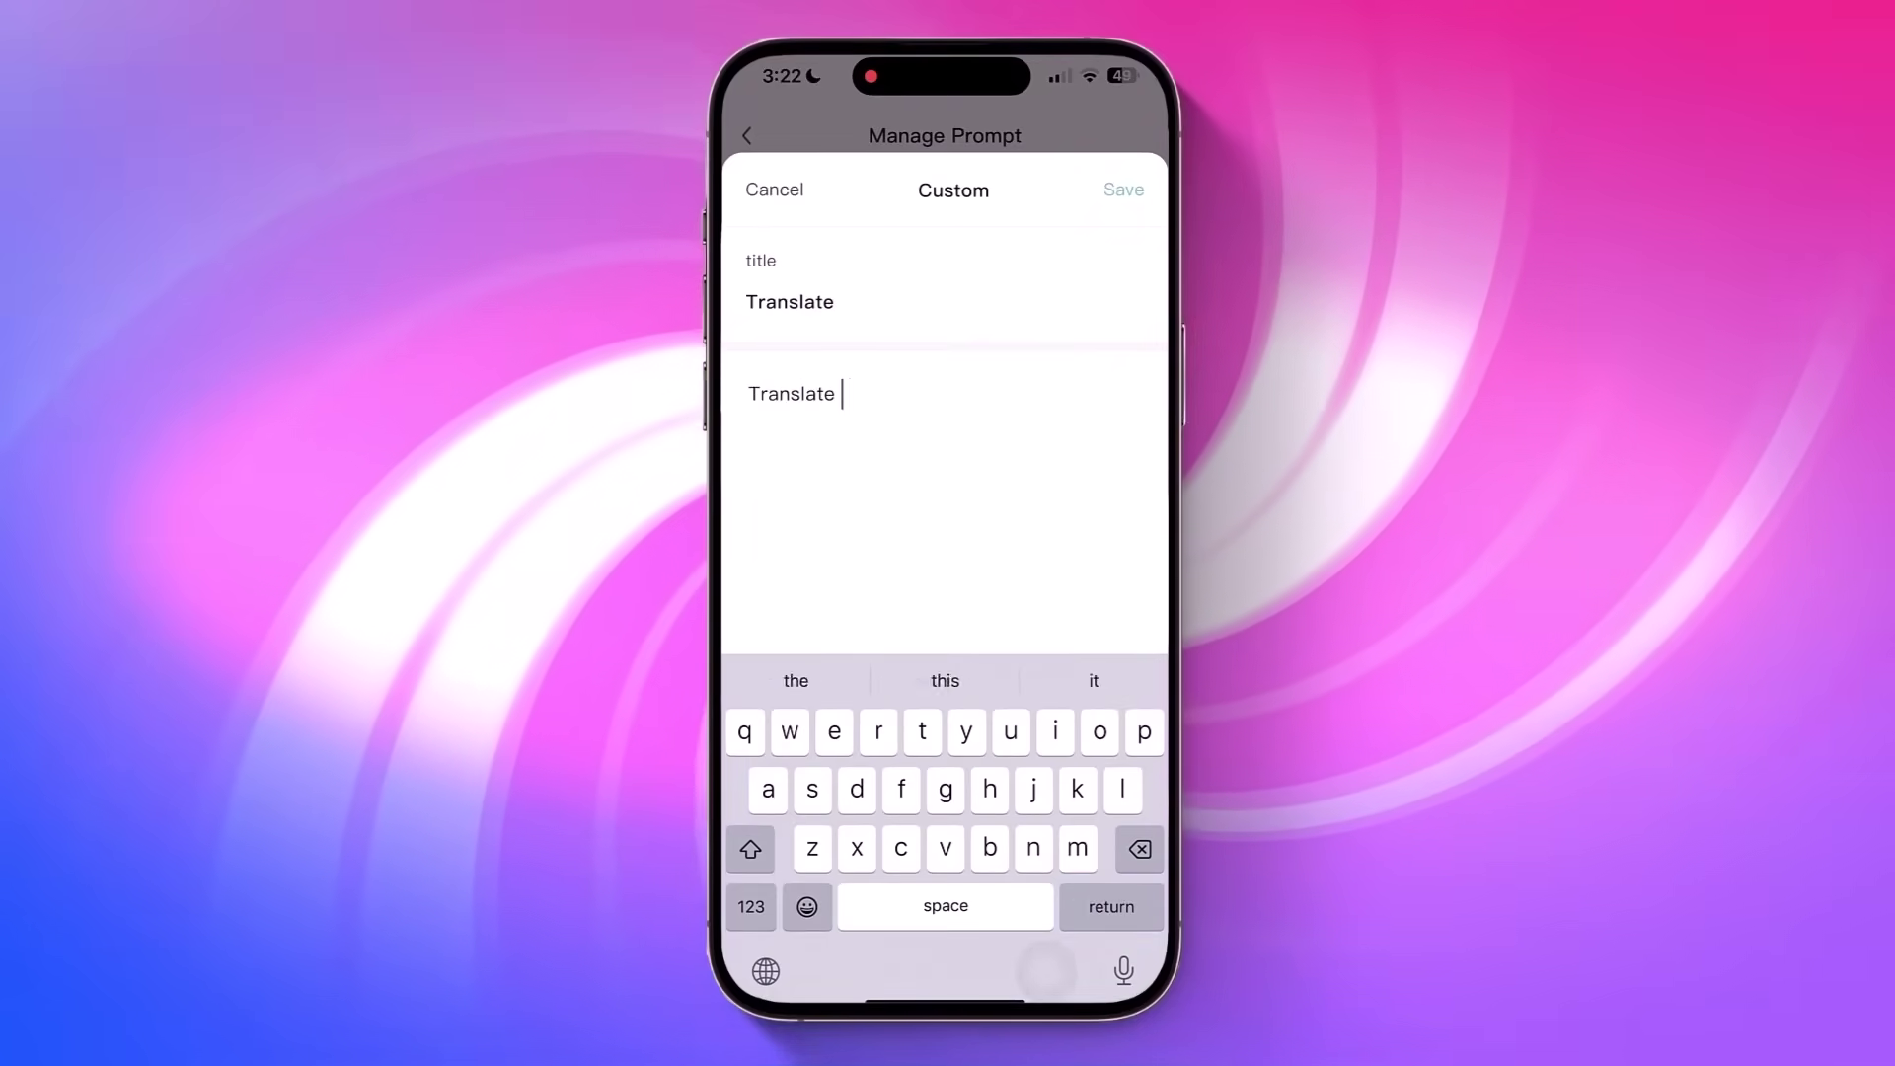
{"action": "type", "text": " the text into Fren"}
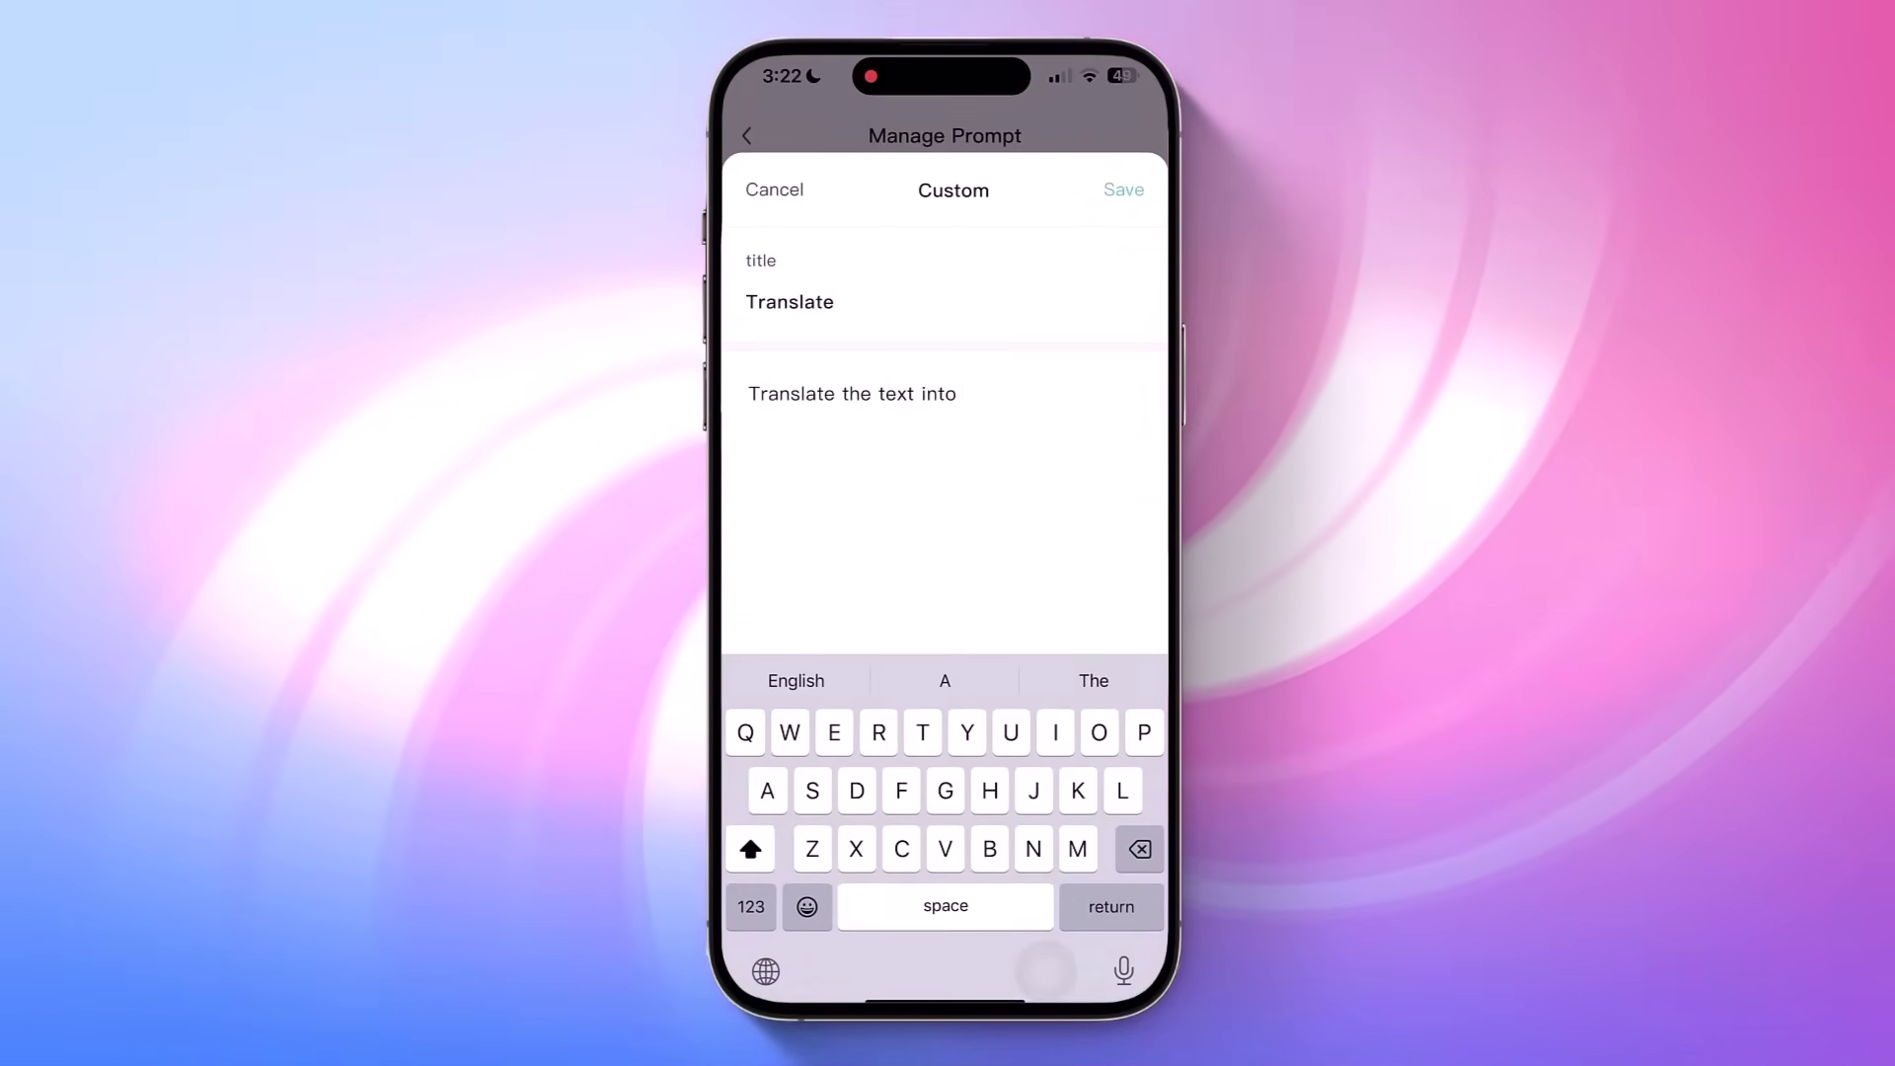
{"action": "type", "text": "ch"}
{"action": "left_click", "coordinate": [1123, 190]}
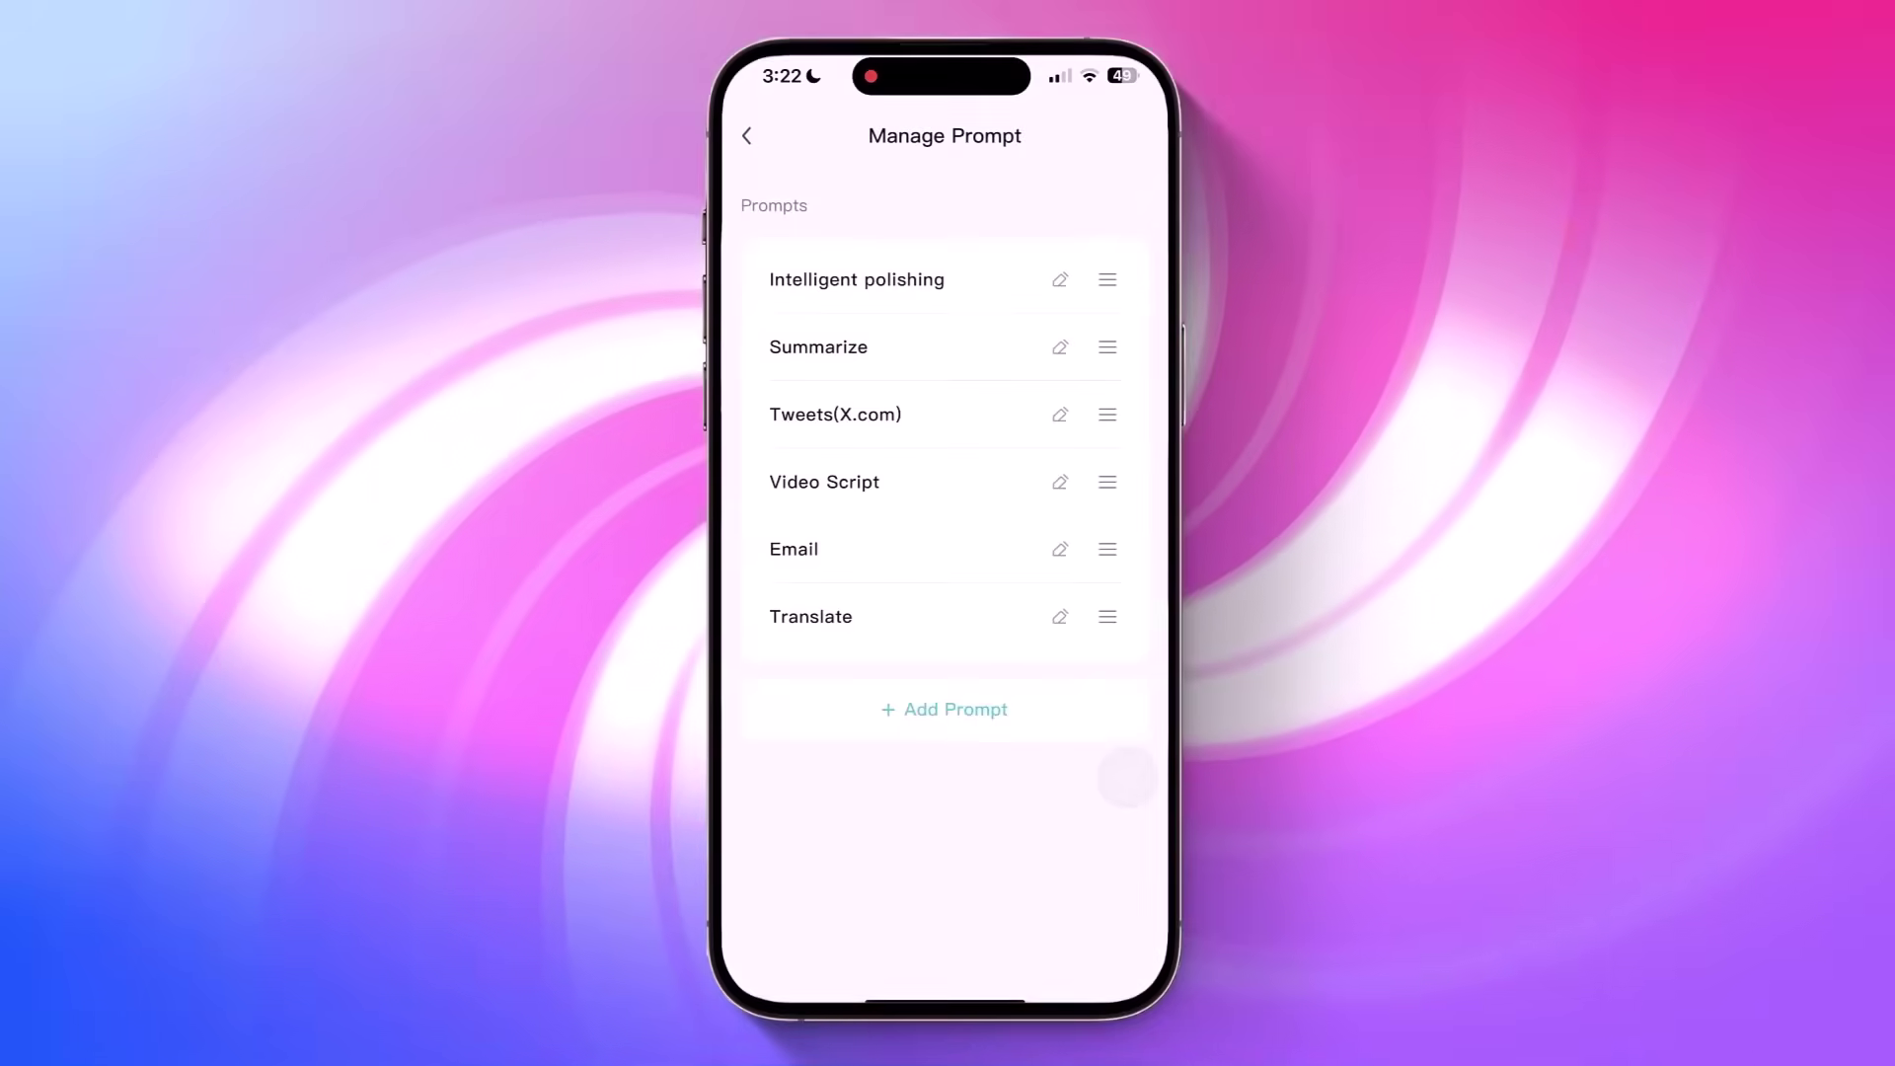
{"action": "left_click", "coordinate": [747, 135]}
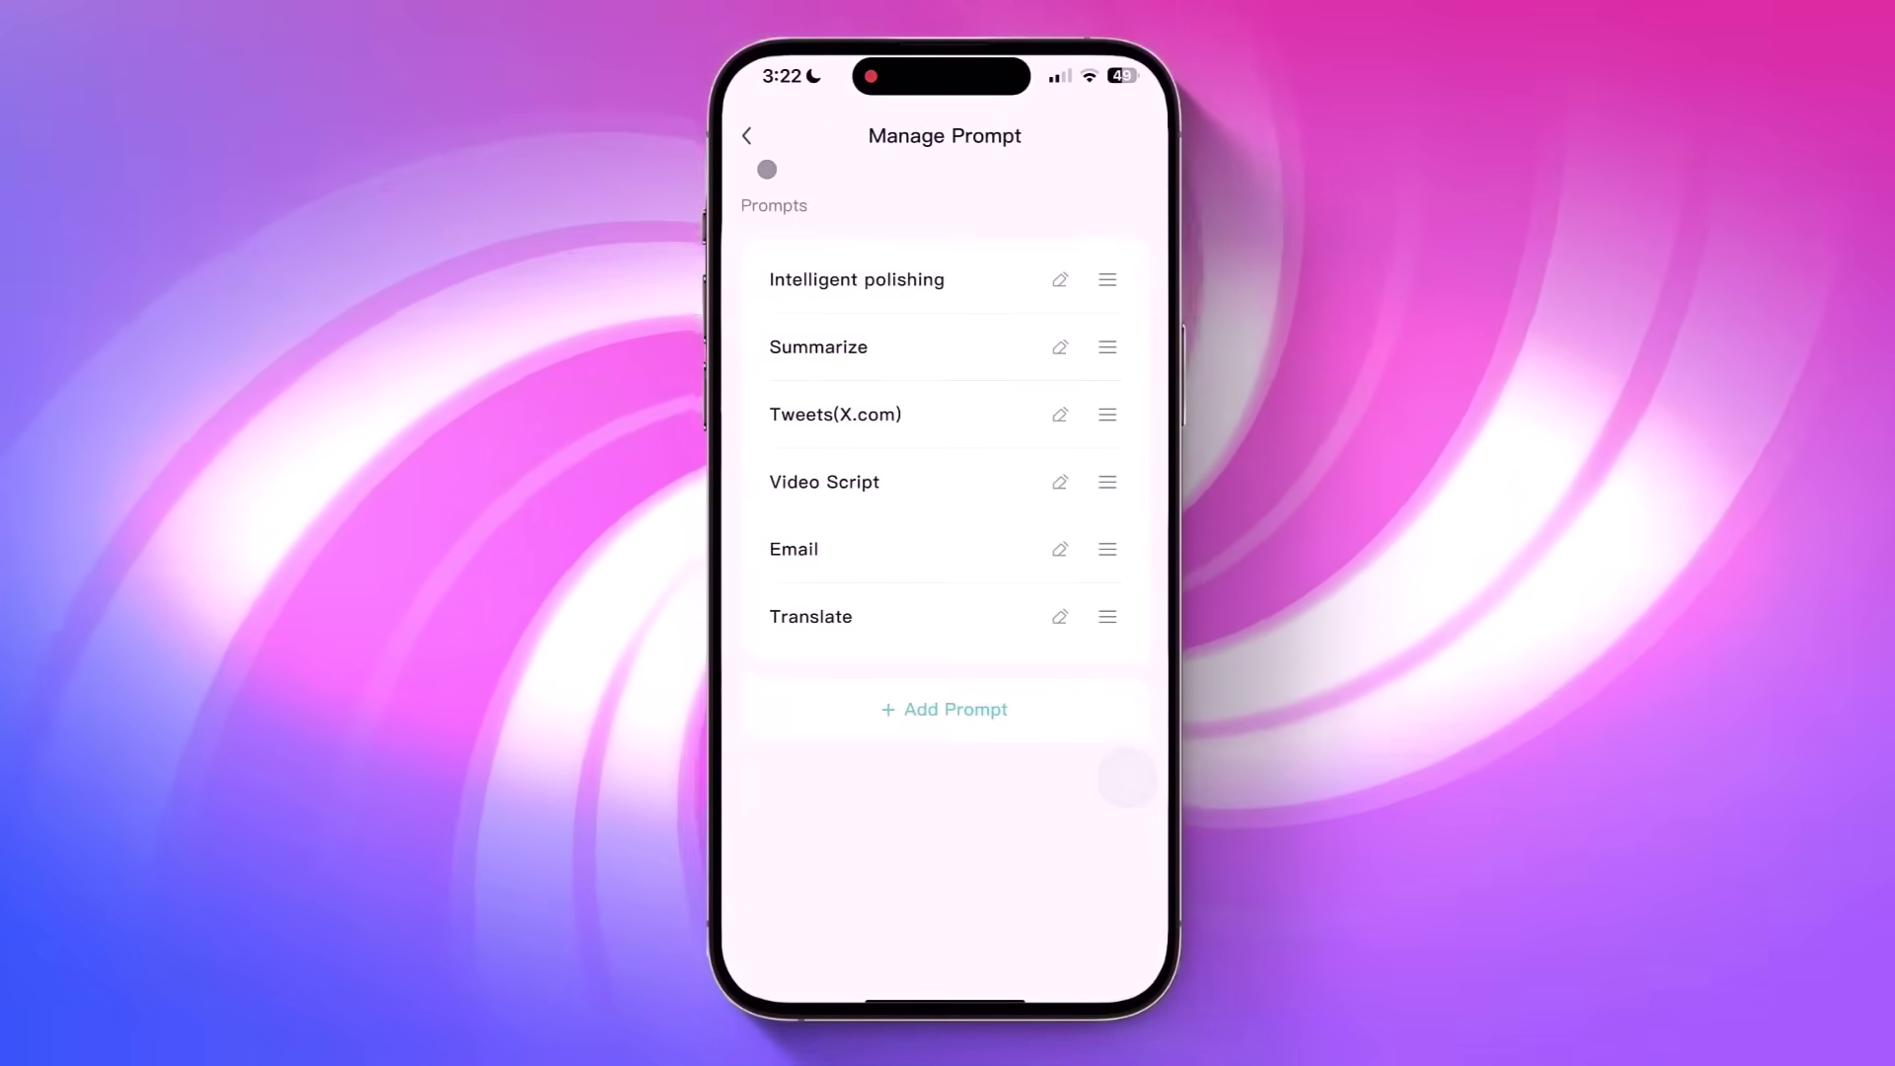
Step: Apply the Translate prompt to get a French version of the learning explanation
{"action": "left_click", "coordinate": [1077, 890]}
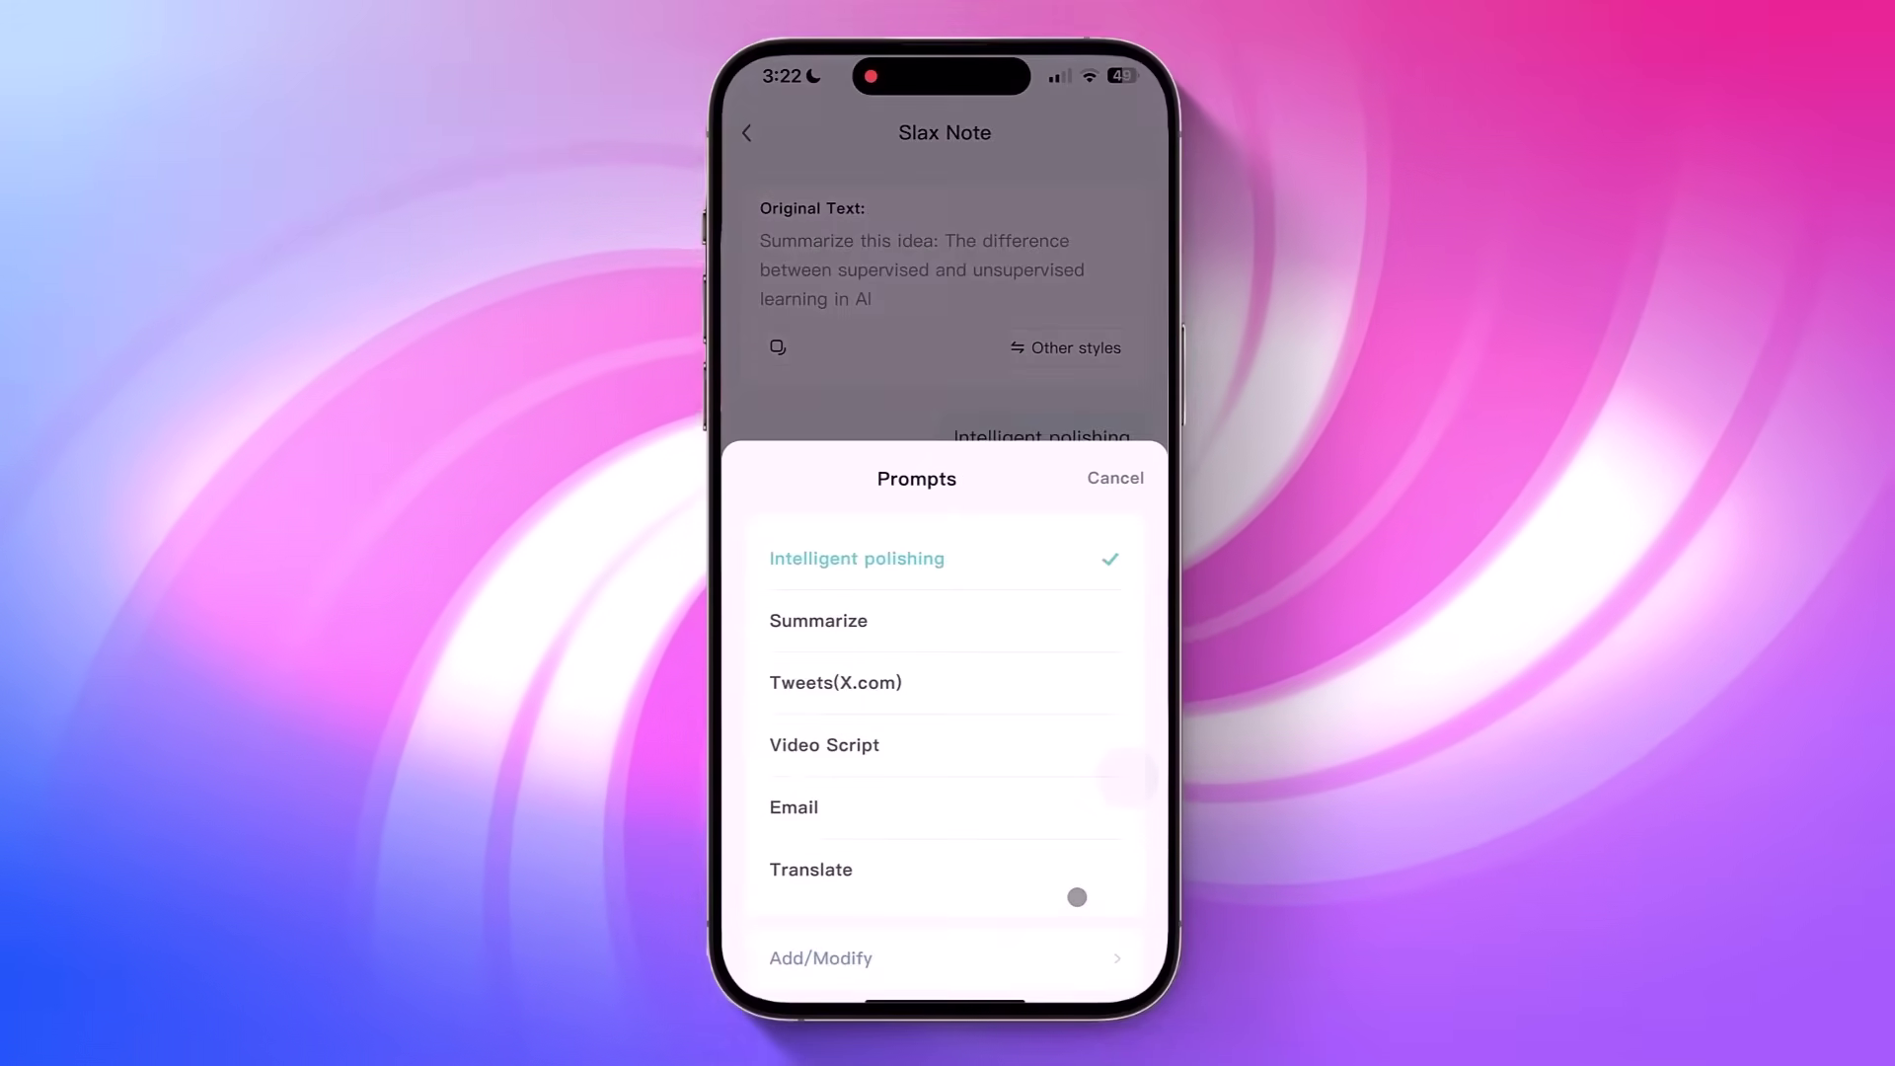
{"action": "left_click", "coordinate": [901, 872]}
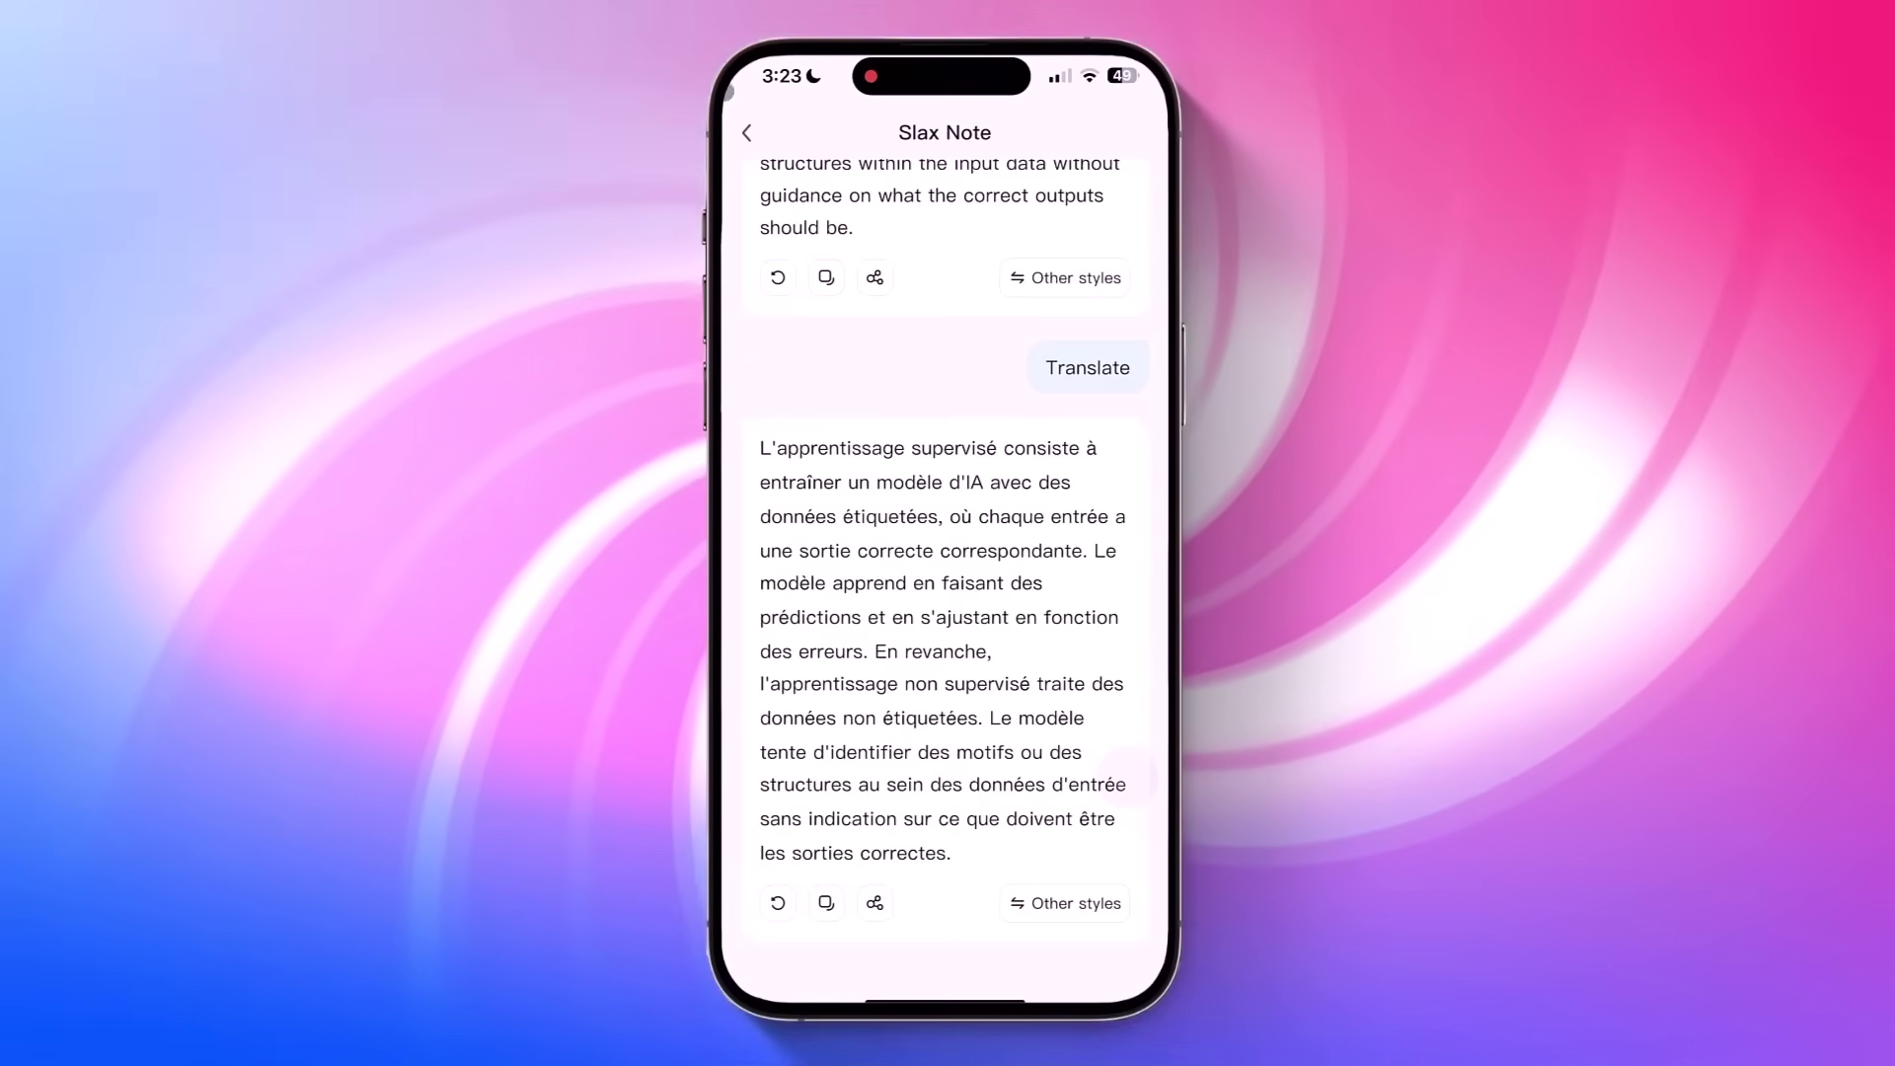
Step: Reach prompt management through the notes list's settings menu
{"action": "left_click", "coordinate": [745, 131]}
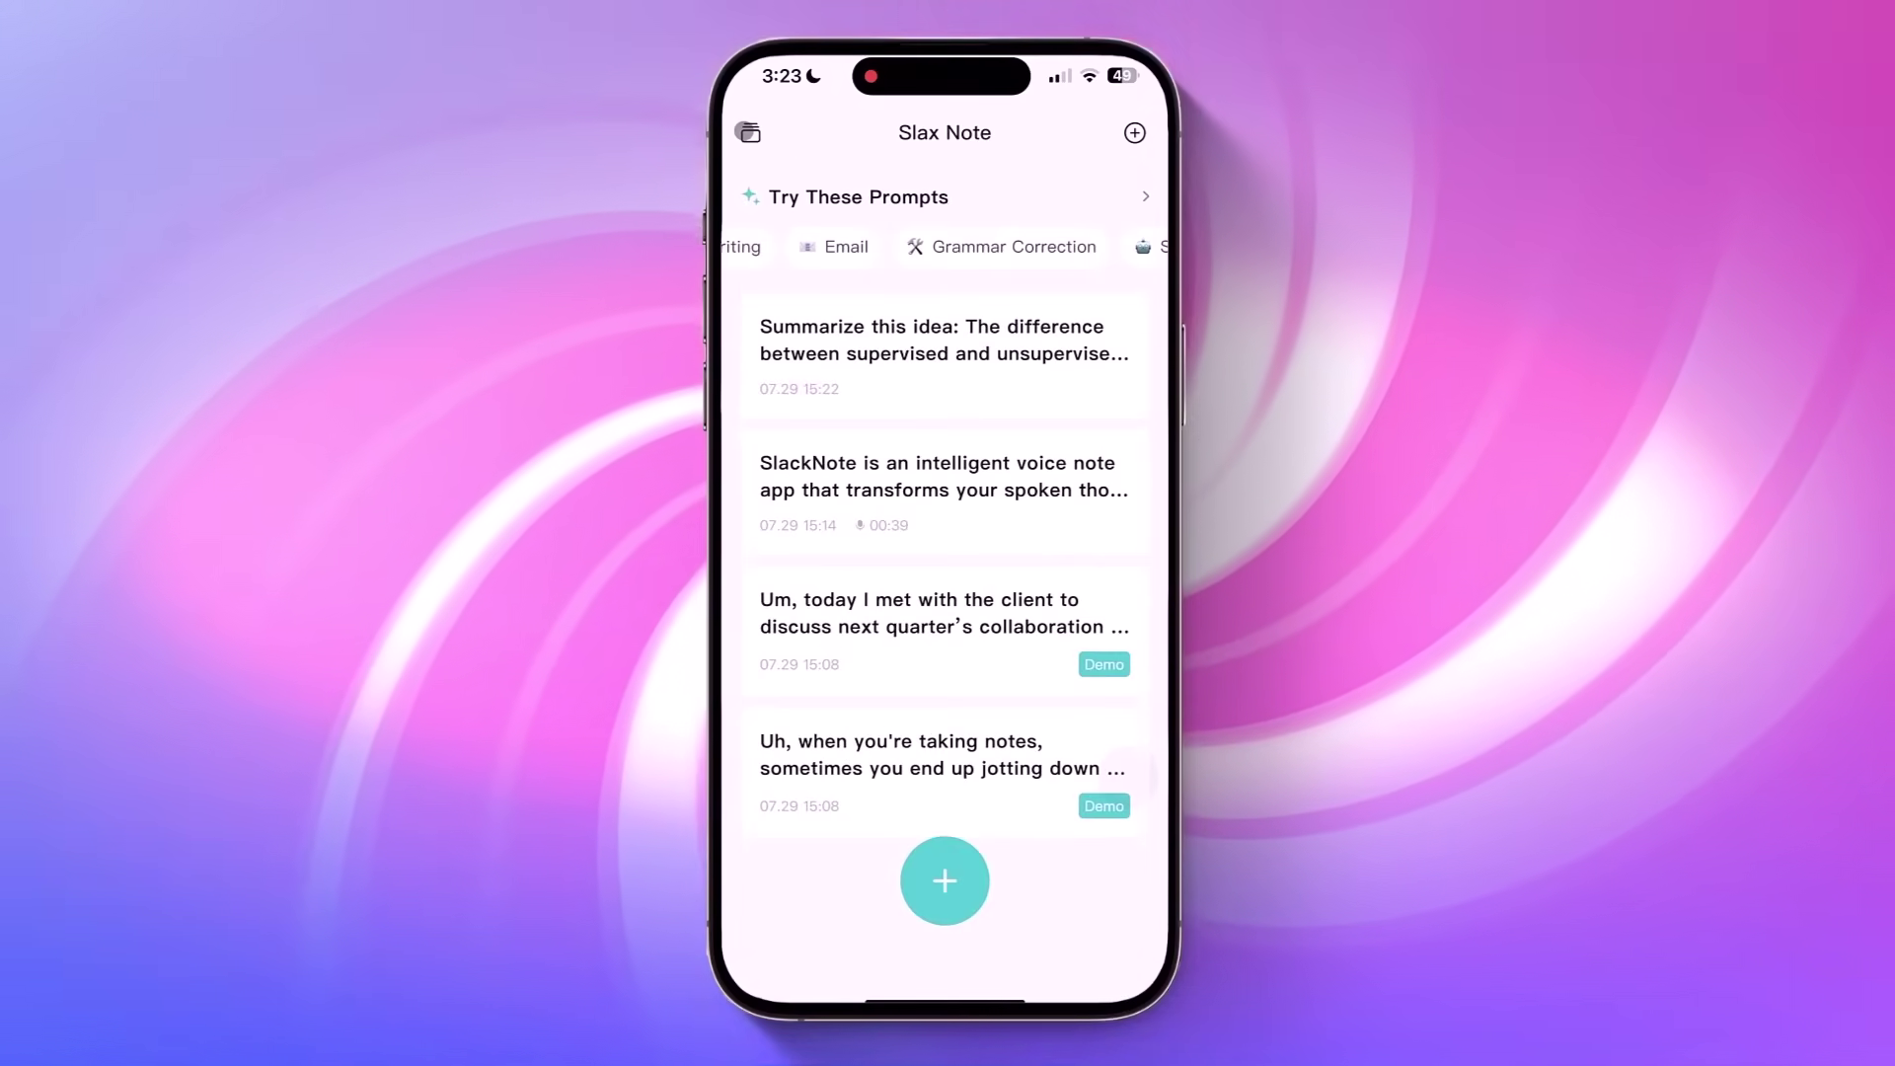
{"action": "left_click", "coordinate": [1134, 131]}
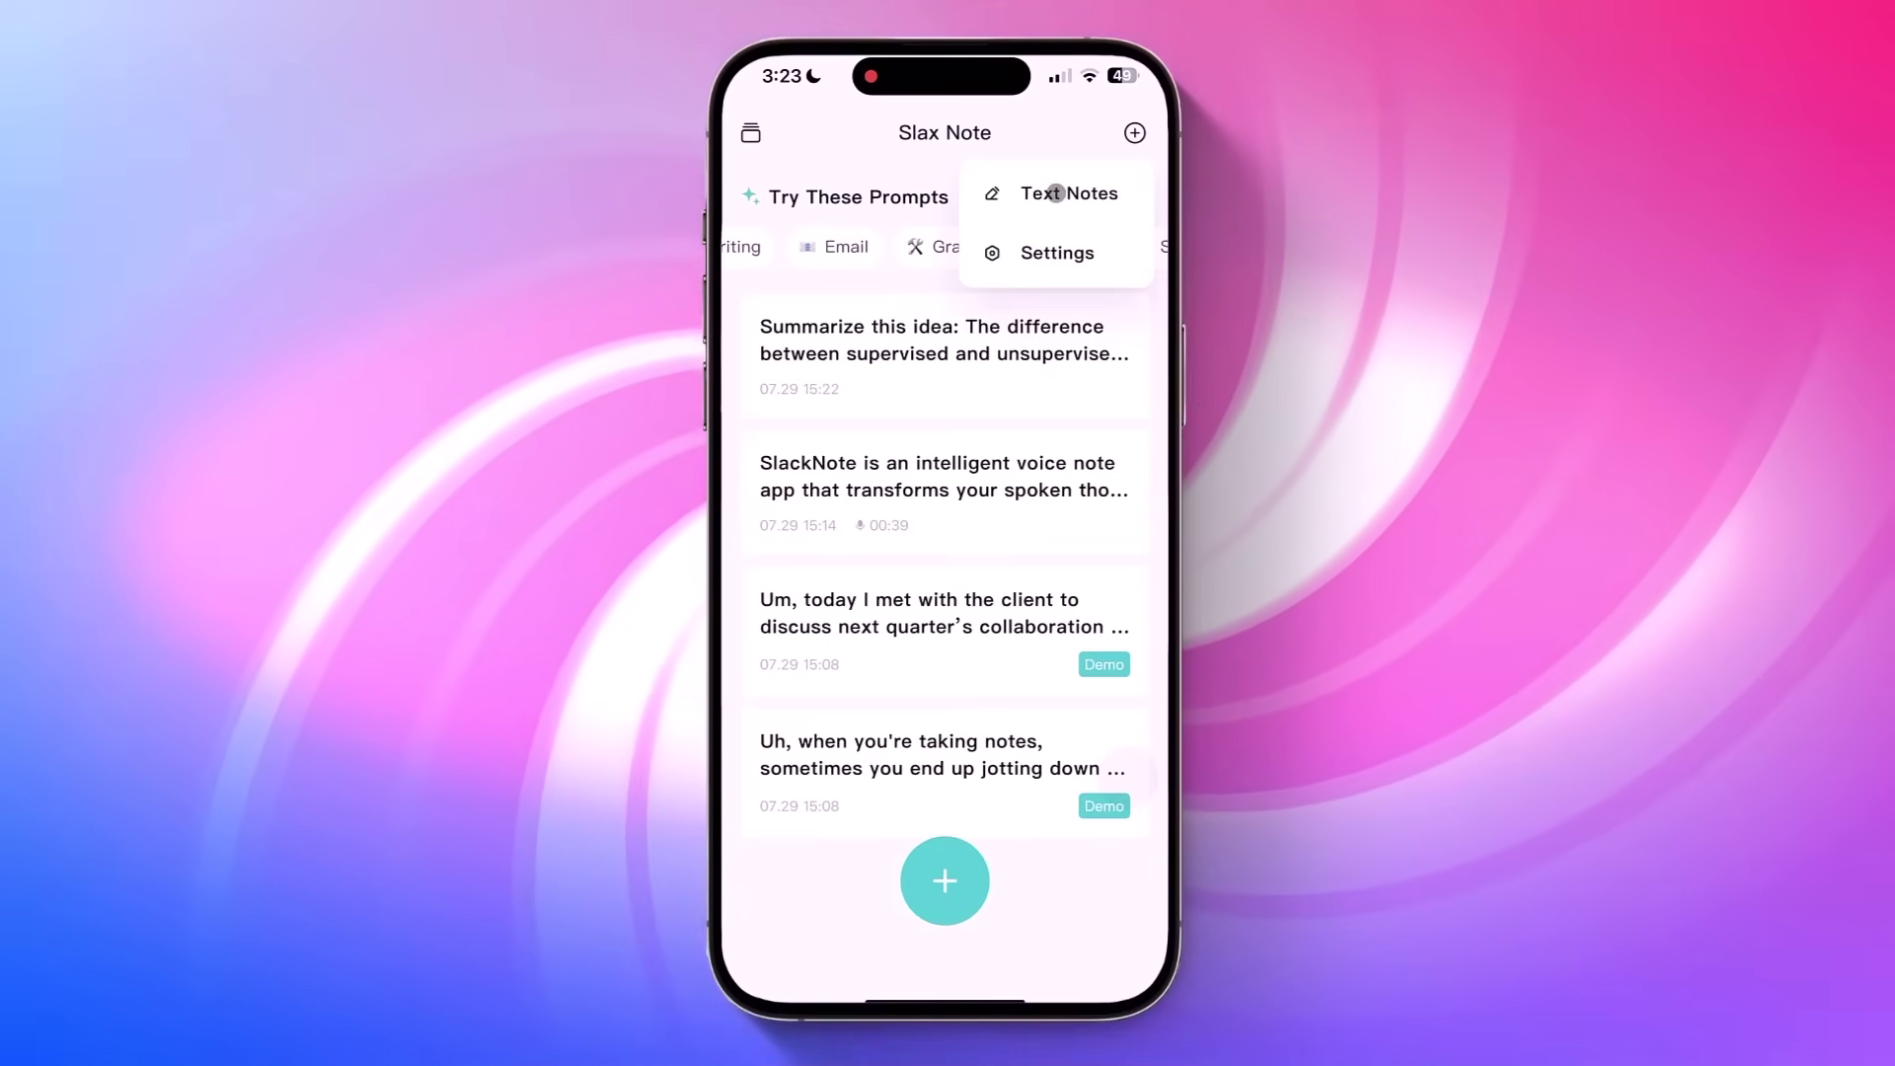
{"action": "left_click", "coordinate": [1064, 254]}
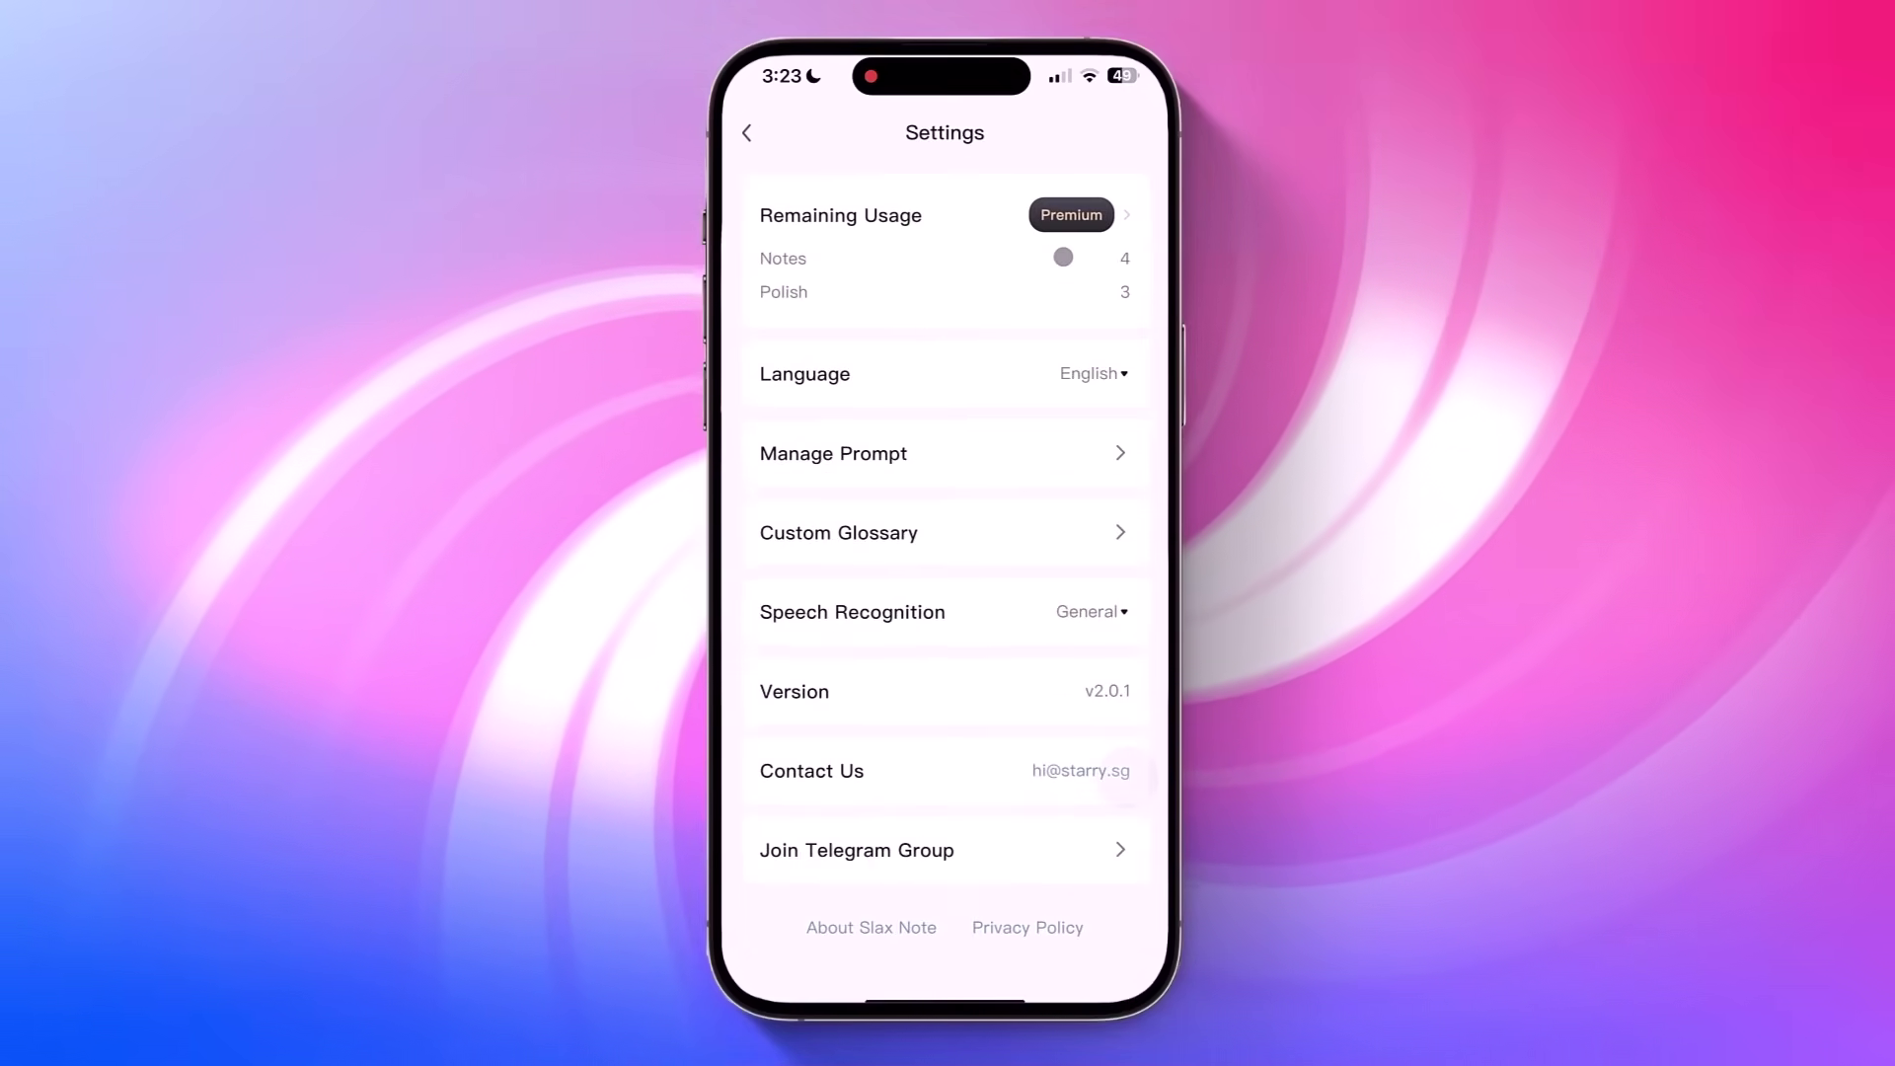
{"action": "left_click", "coordinate": [1091, 449]}
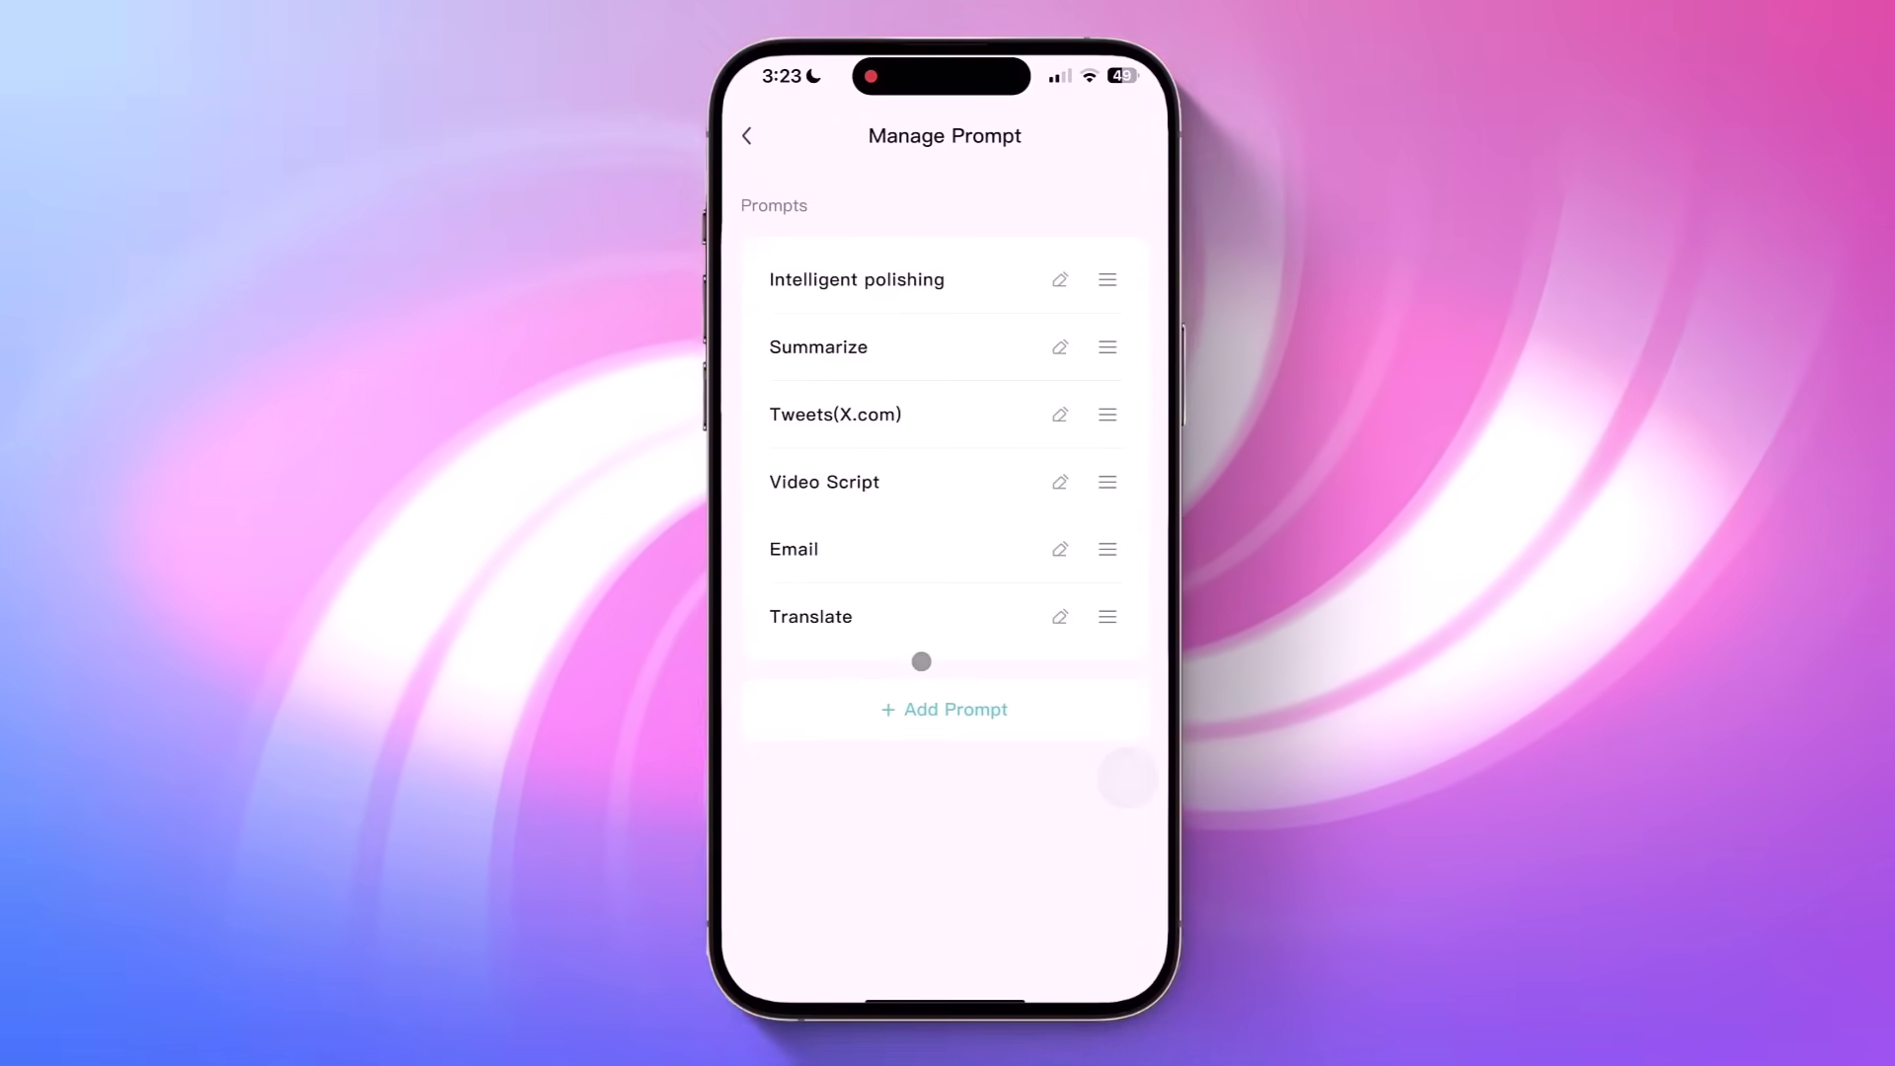
Step: Start a custom prompt titled 'Summarize' and begin its summary instruction
{"action": "left_click", "coordinate": [937, 707]}
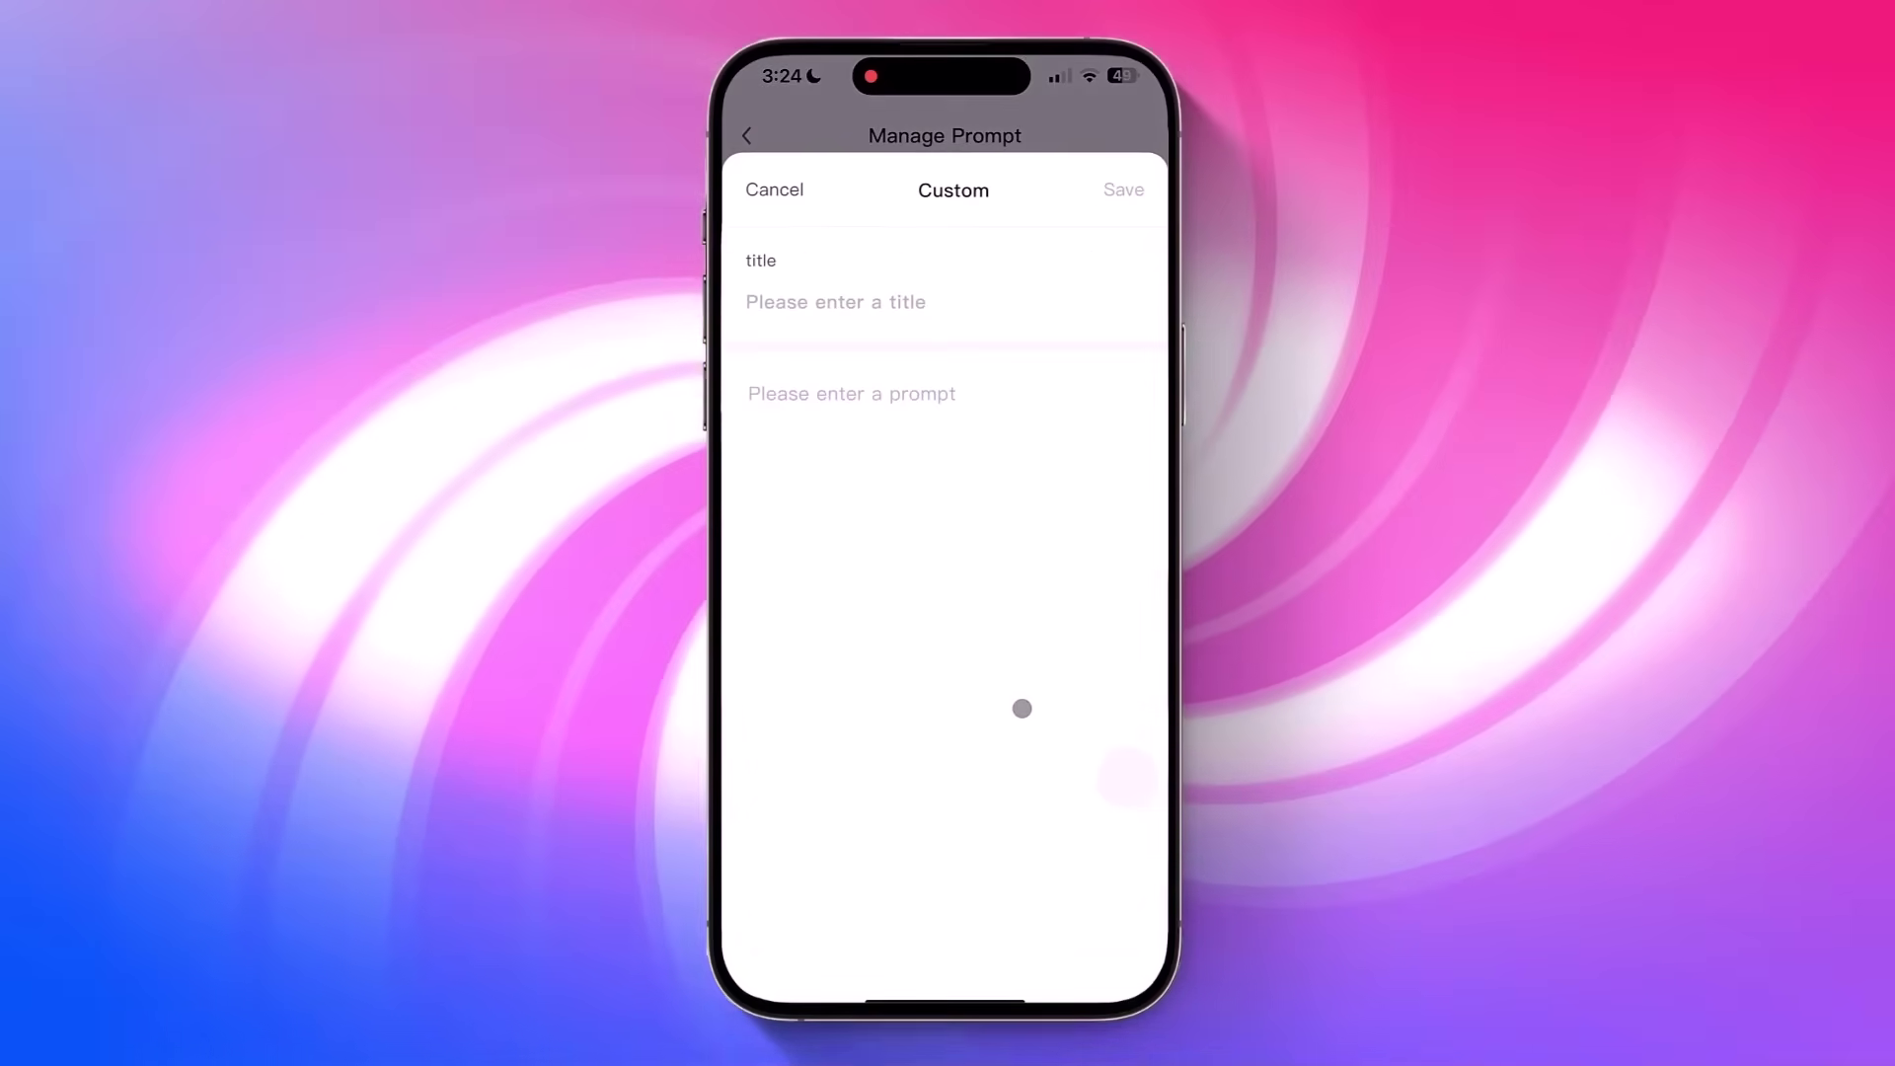
{"action": "left_click", "coordinate": [997, 296]}
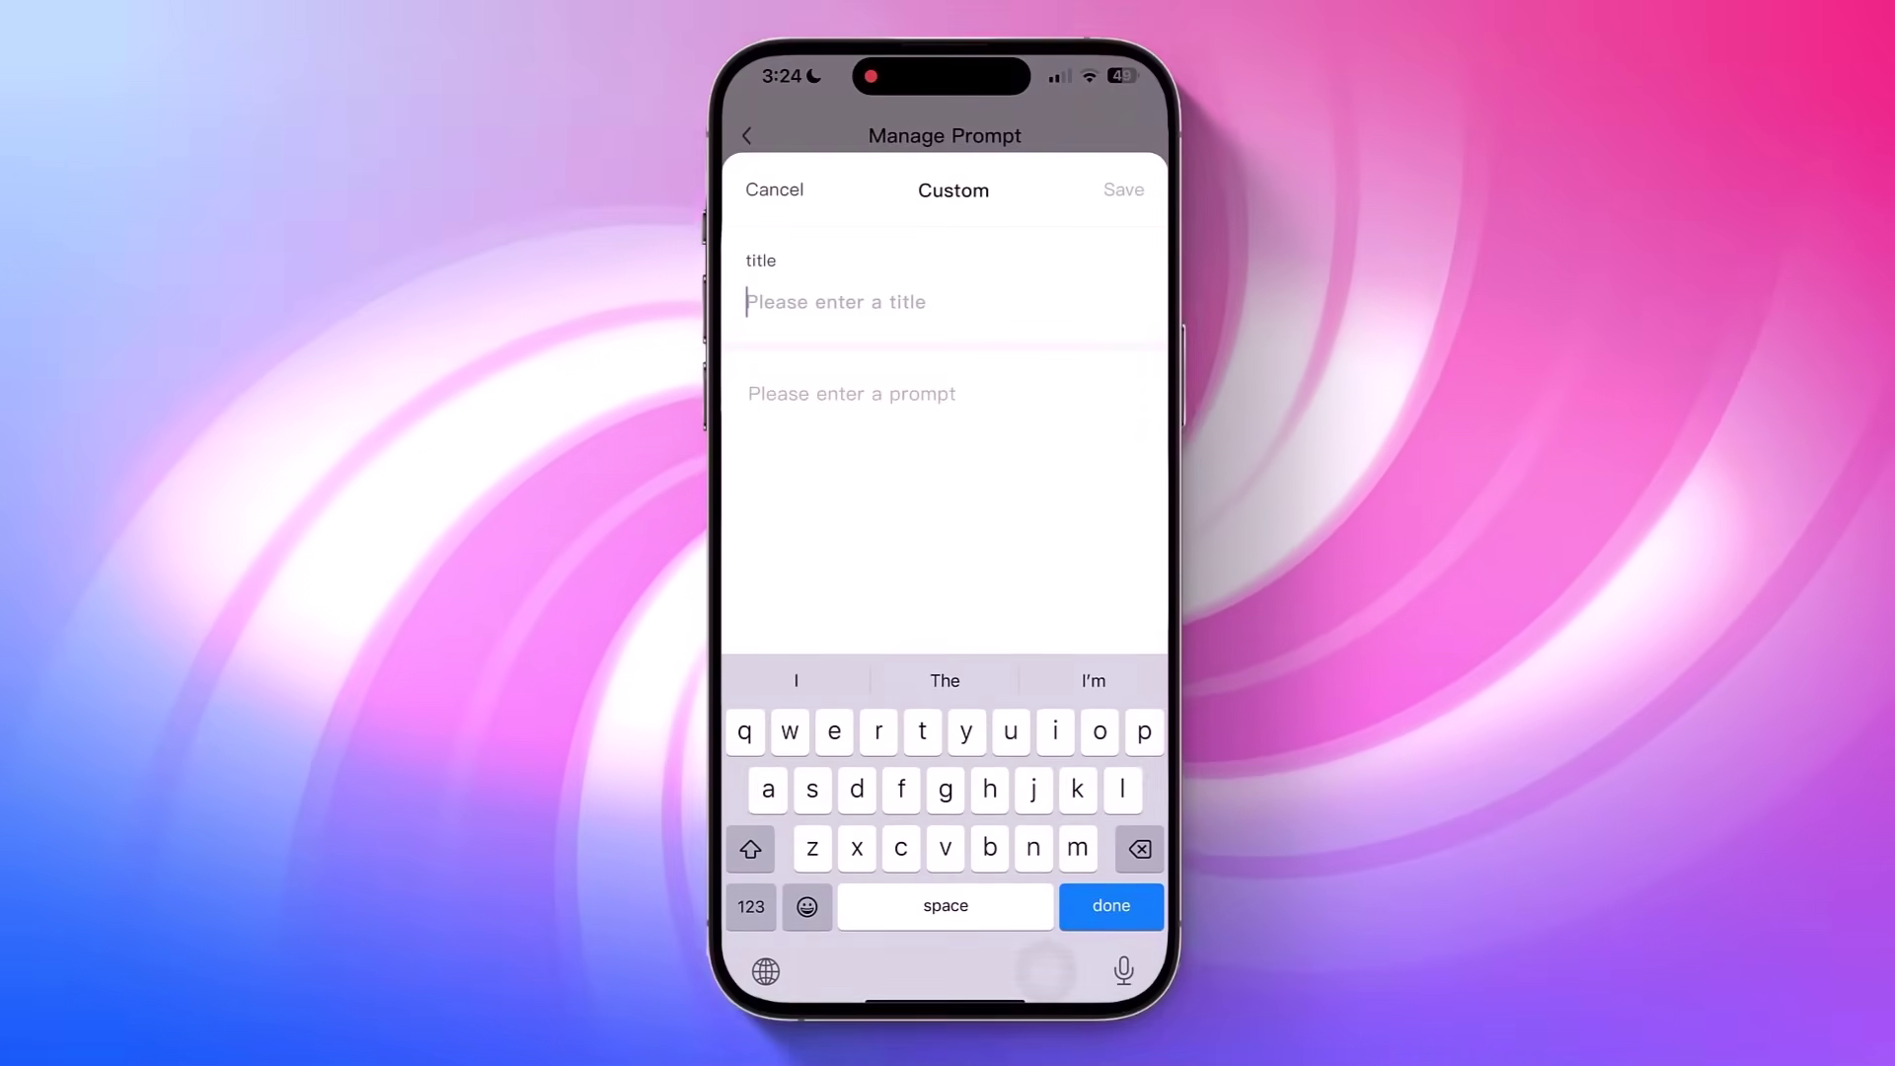
{"action": "type", "text": "Summariz"}
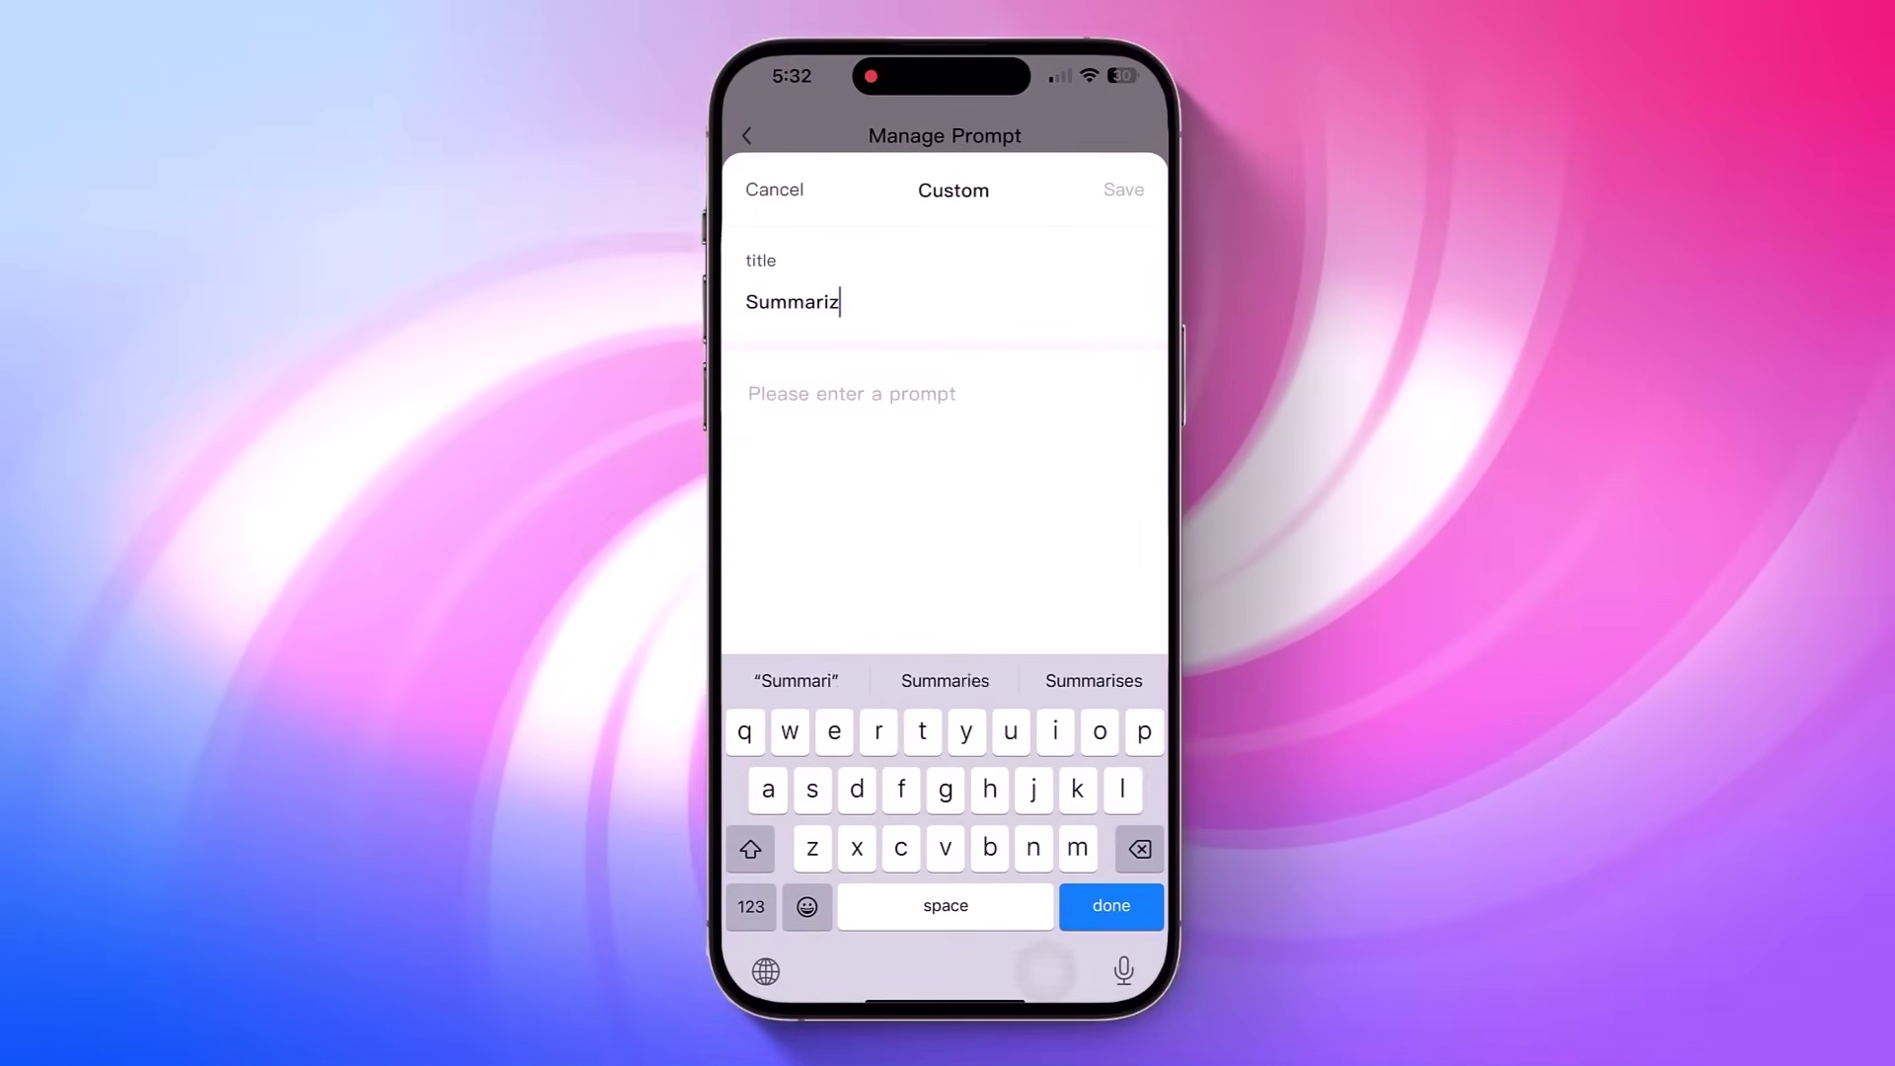
{"action": "type", "text": "e"}
{"action": "left_click", "coordinate": [852, 393]}
{"action": "type", "text": "Summari"}
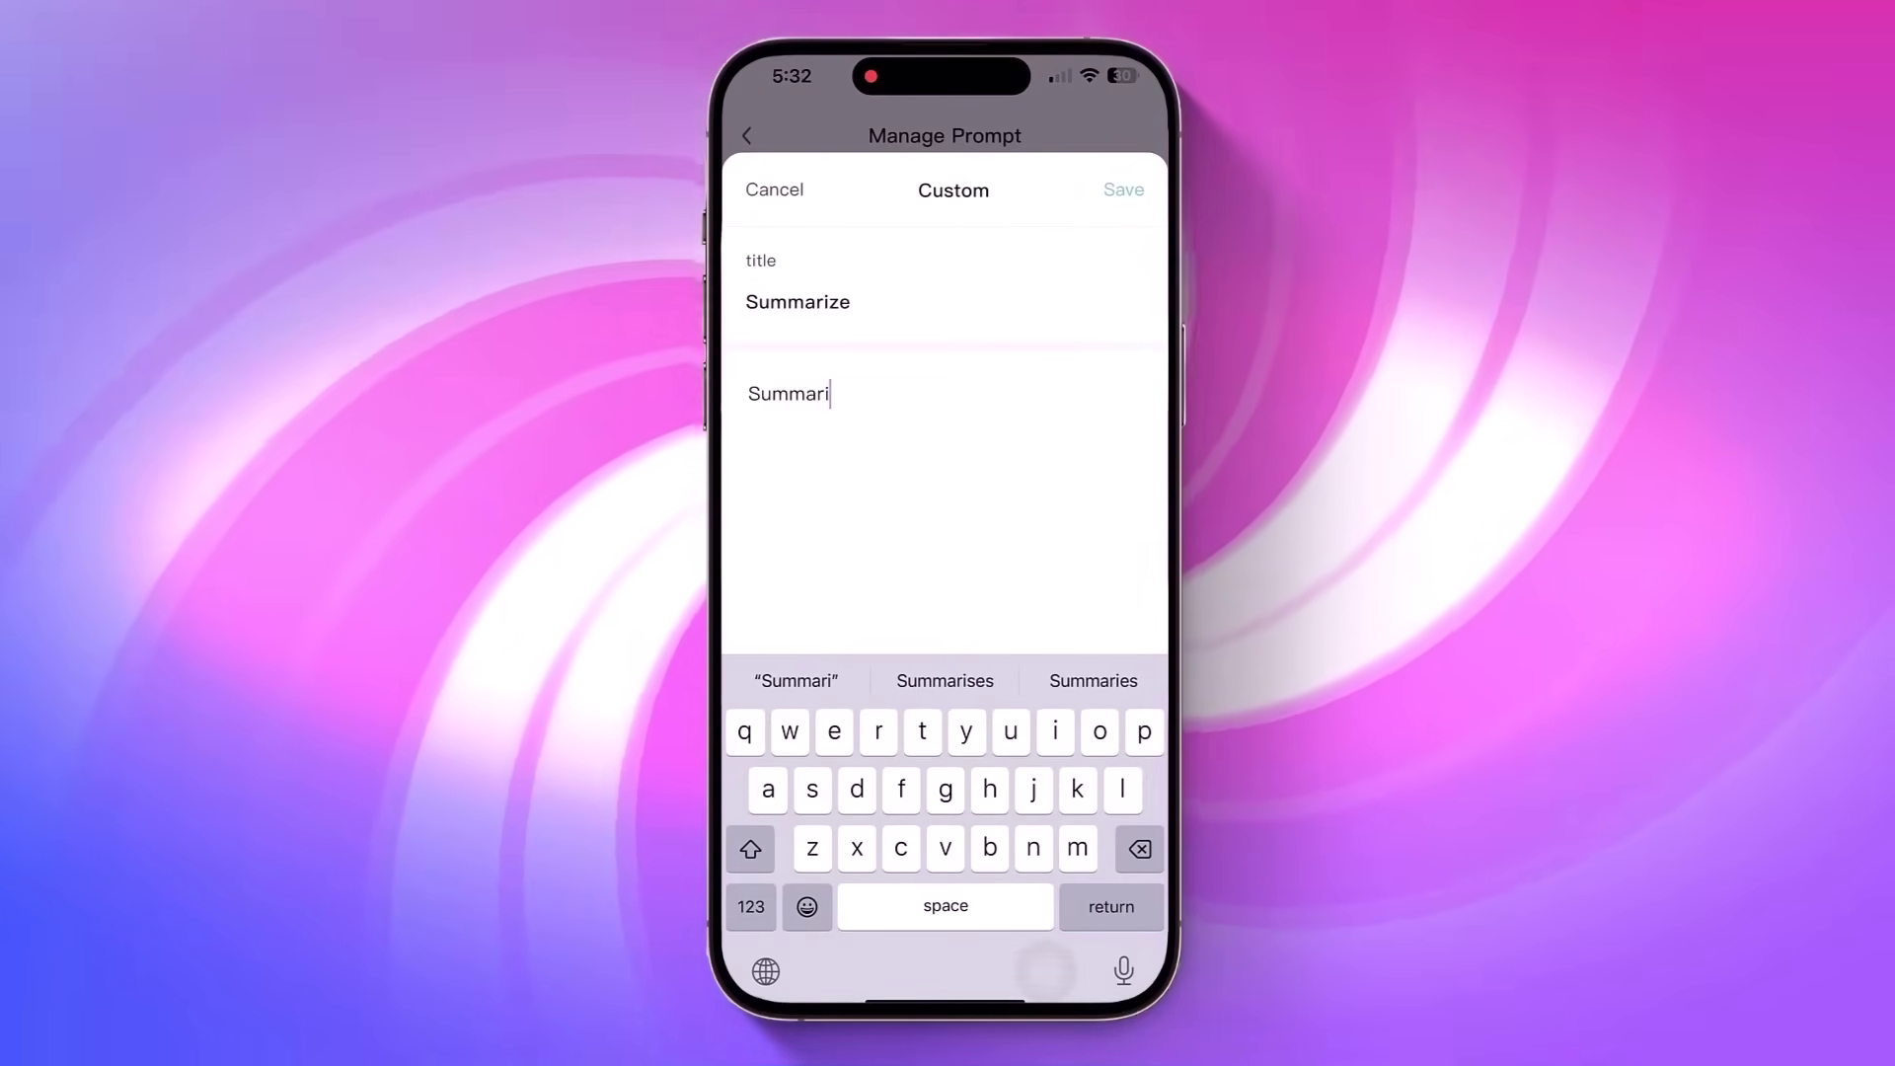
{"action": "type", "text": "ze the abov"}
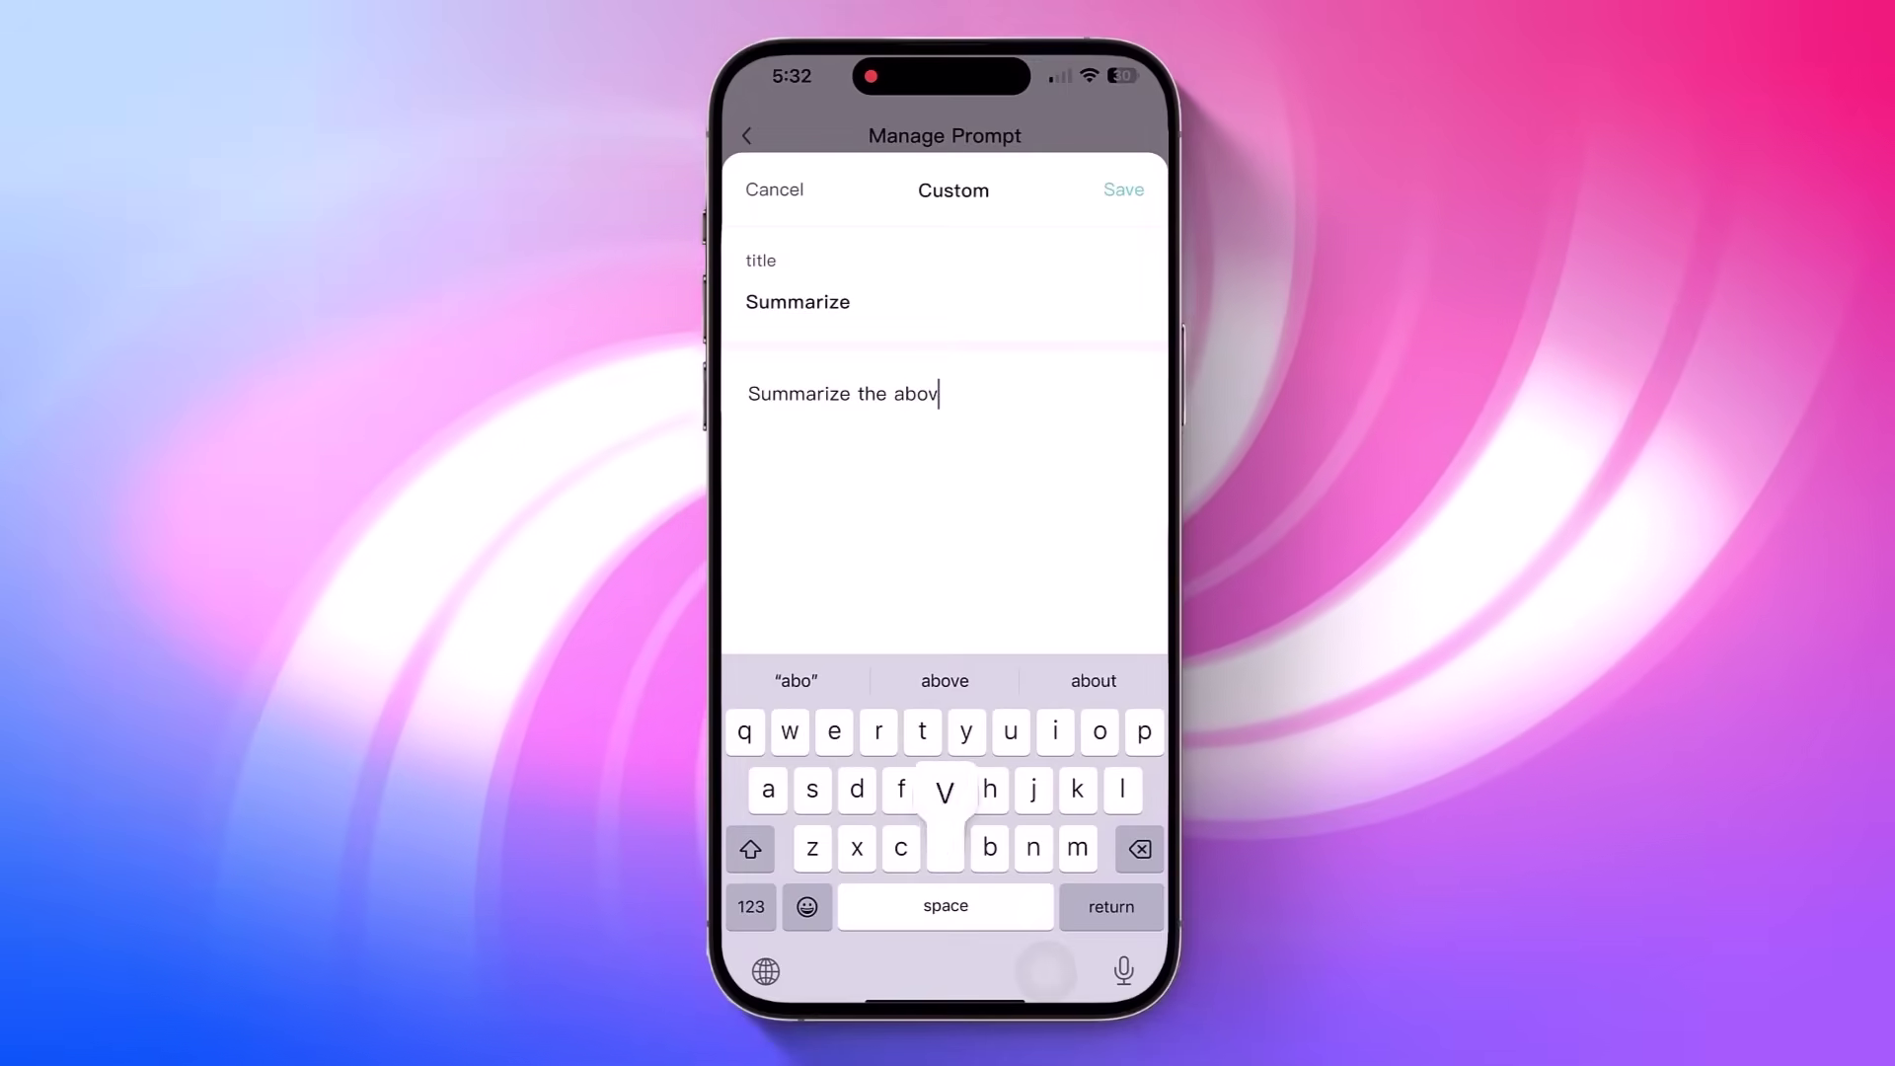
{"action": "type", "text": "e note into 2 s"}
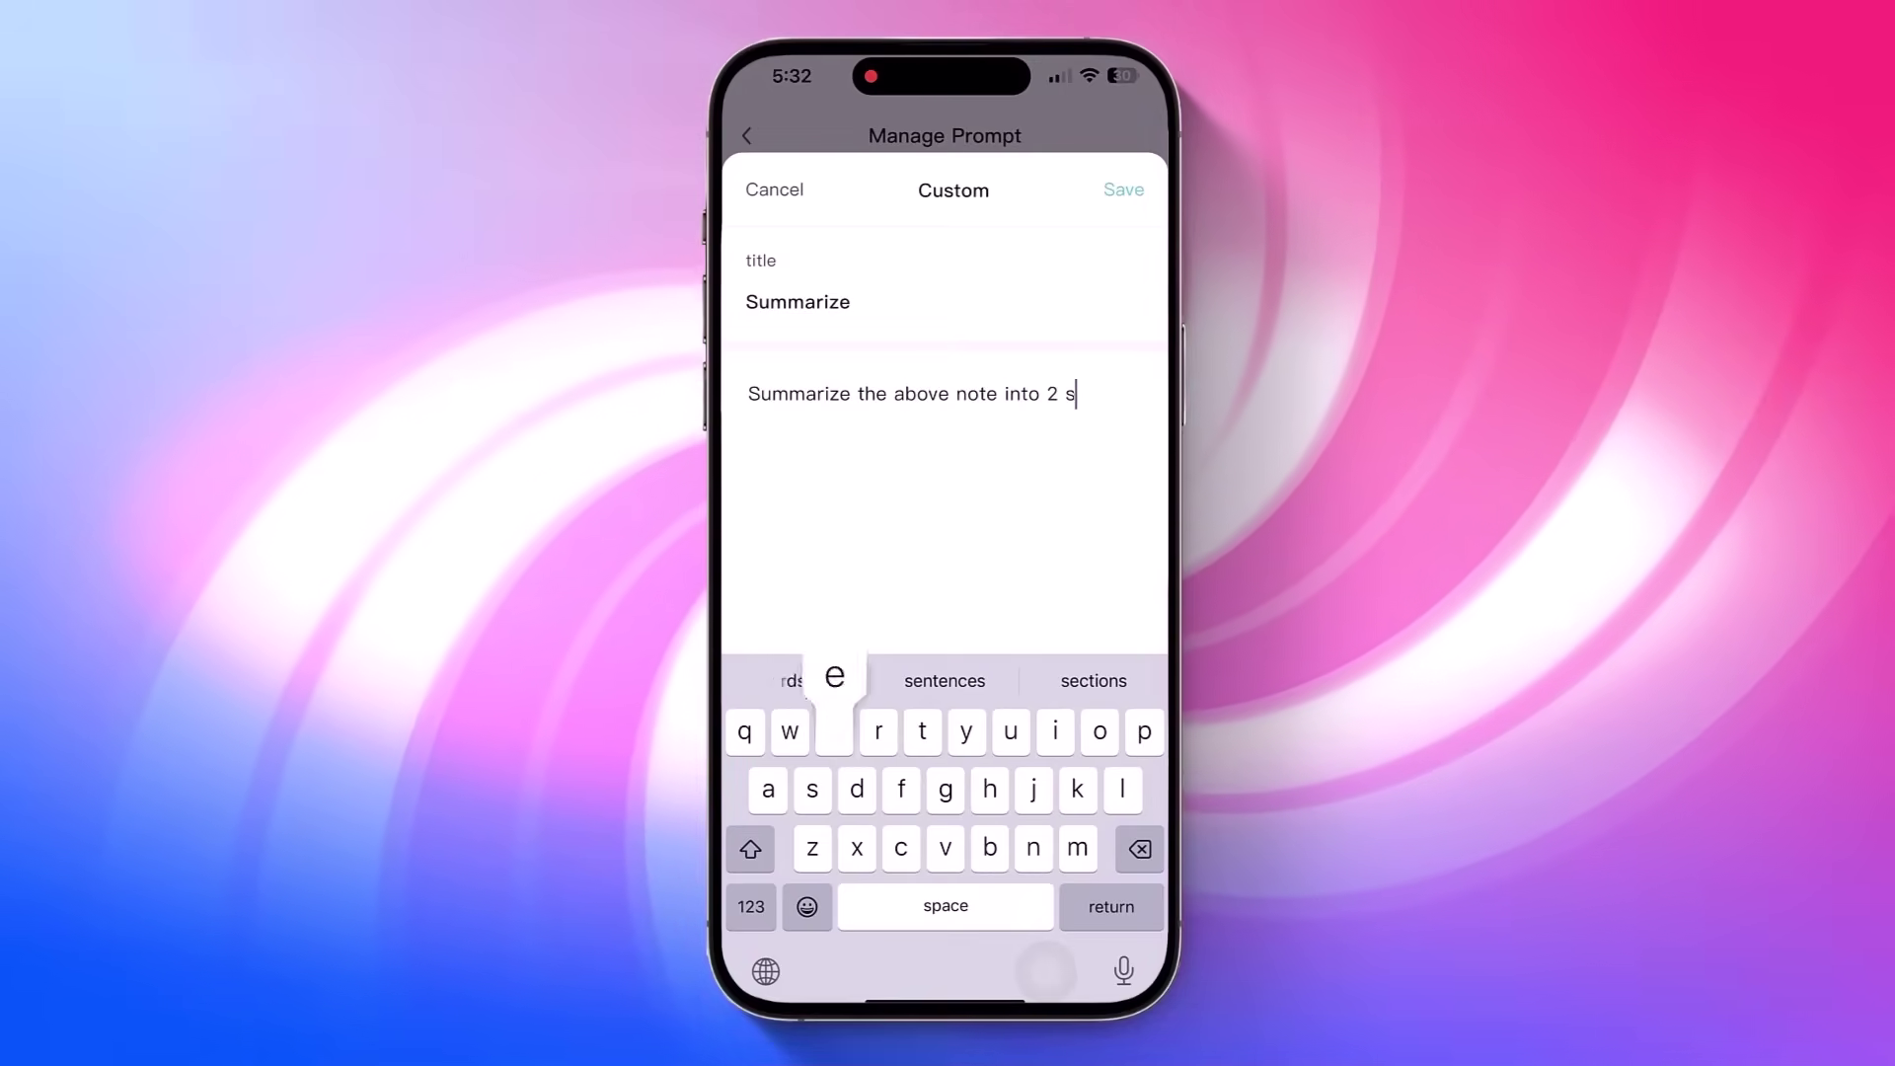
{"action": "type", "text": "entences"}
Step: Save a 'Video Script' prompt for short YouTube scripts with hook, body and CTA
{"action": "left_click", "coordinate": [944, 776]}
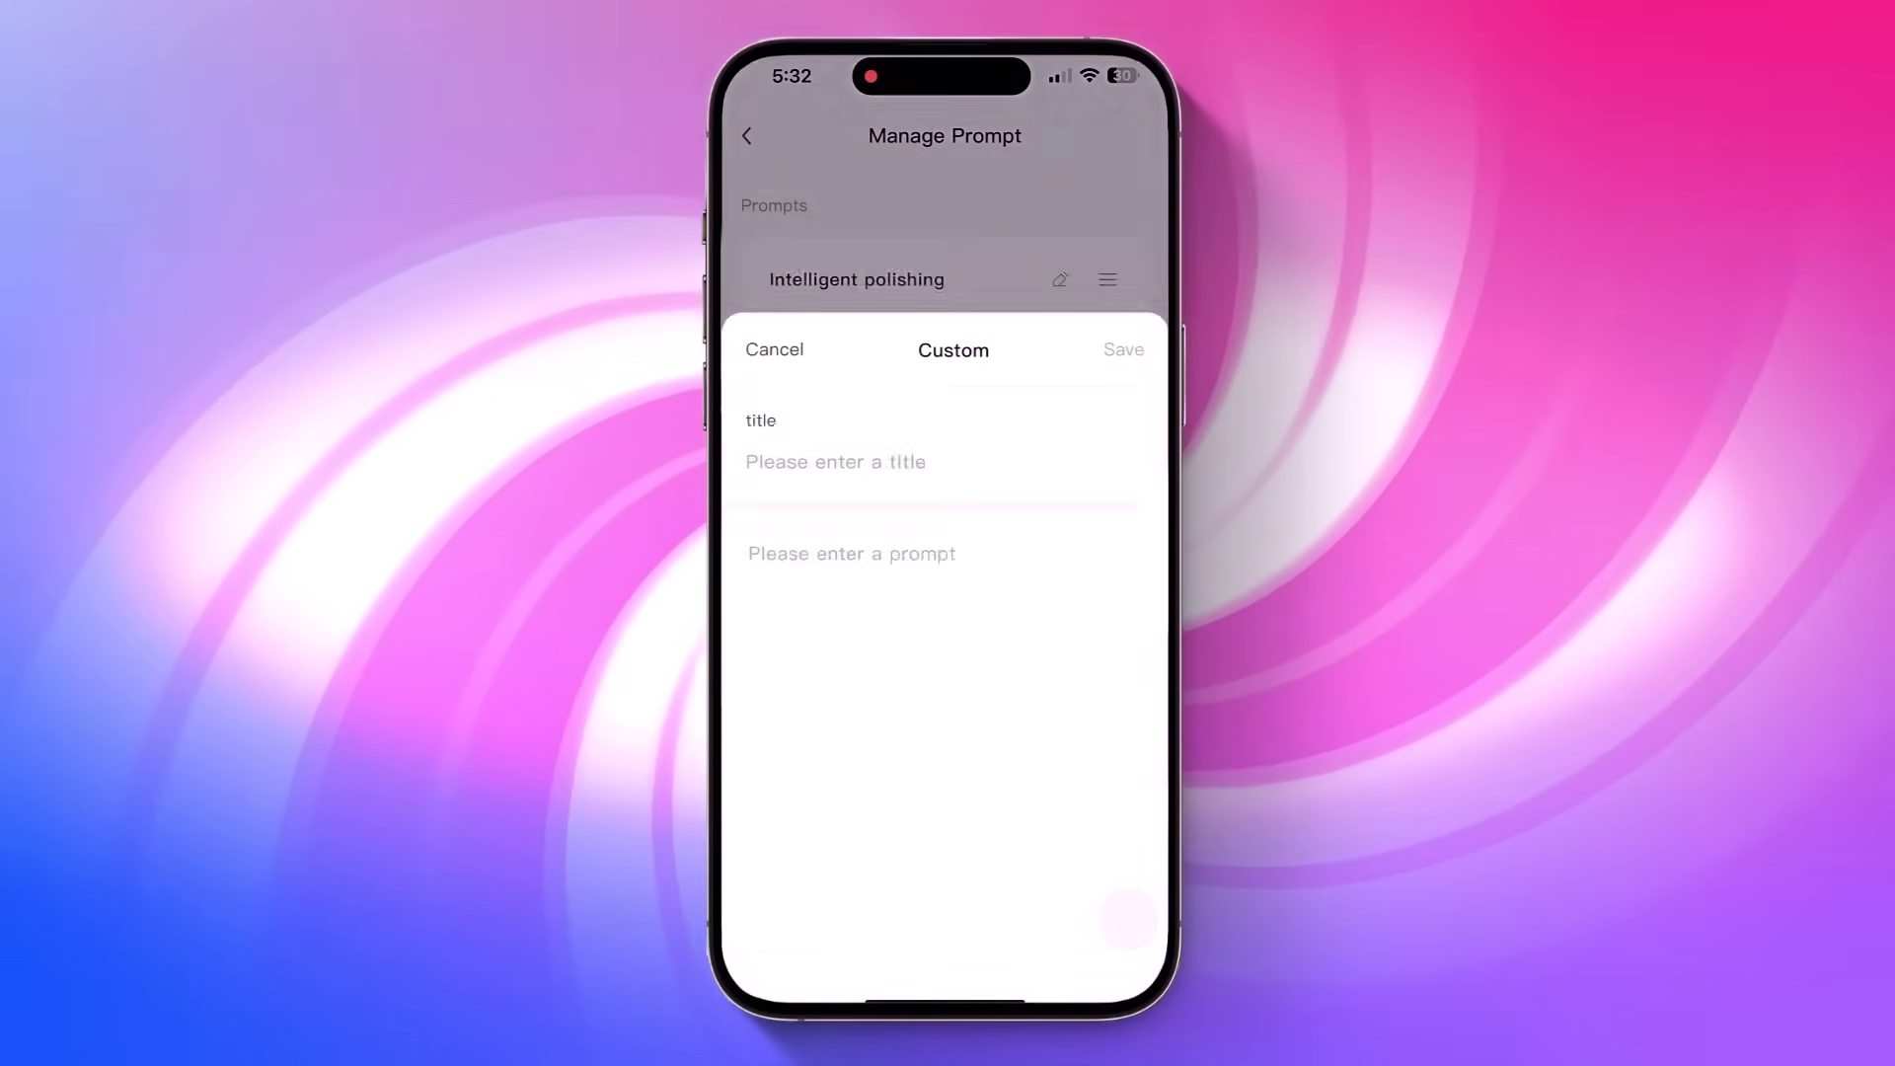
{"action": "type", "text": "Video Script"}
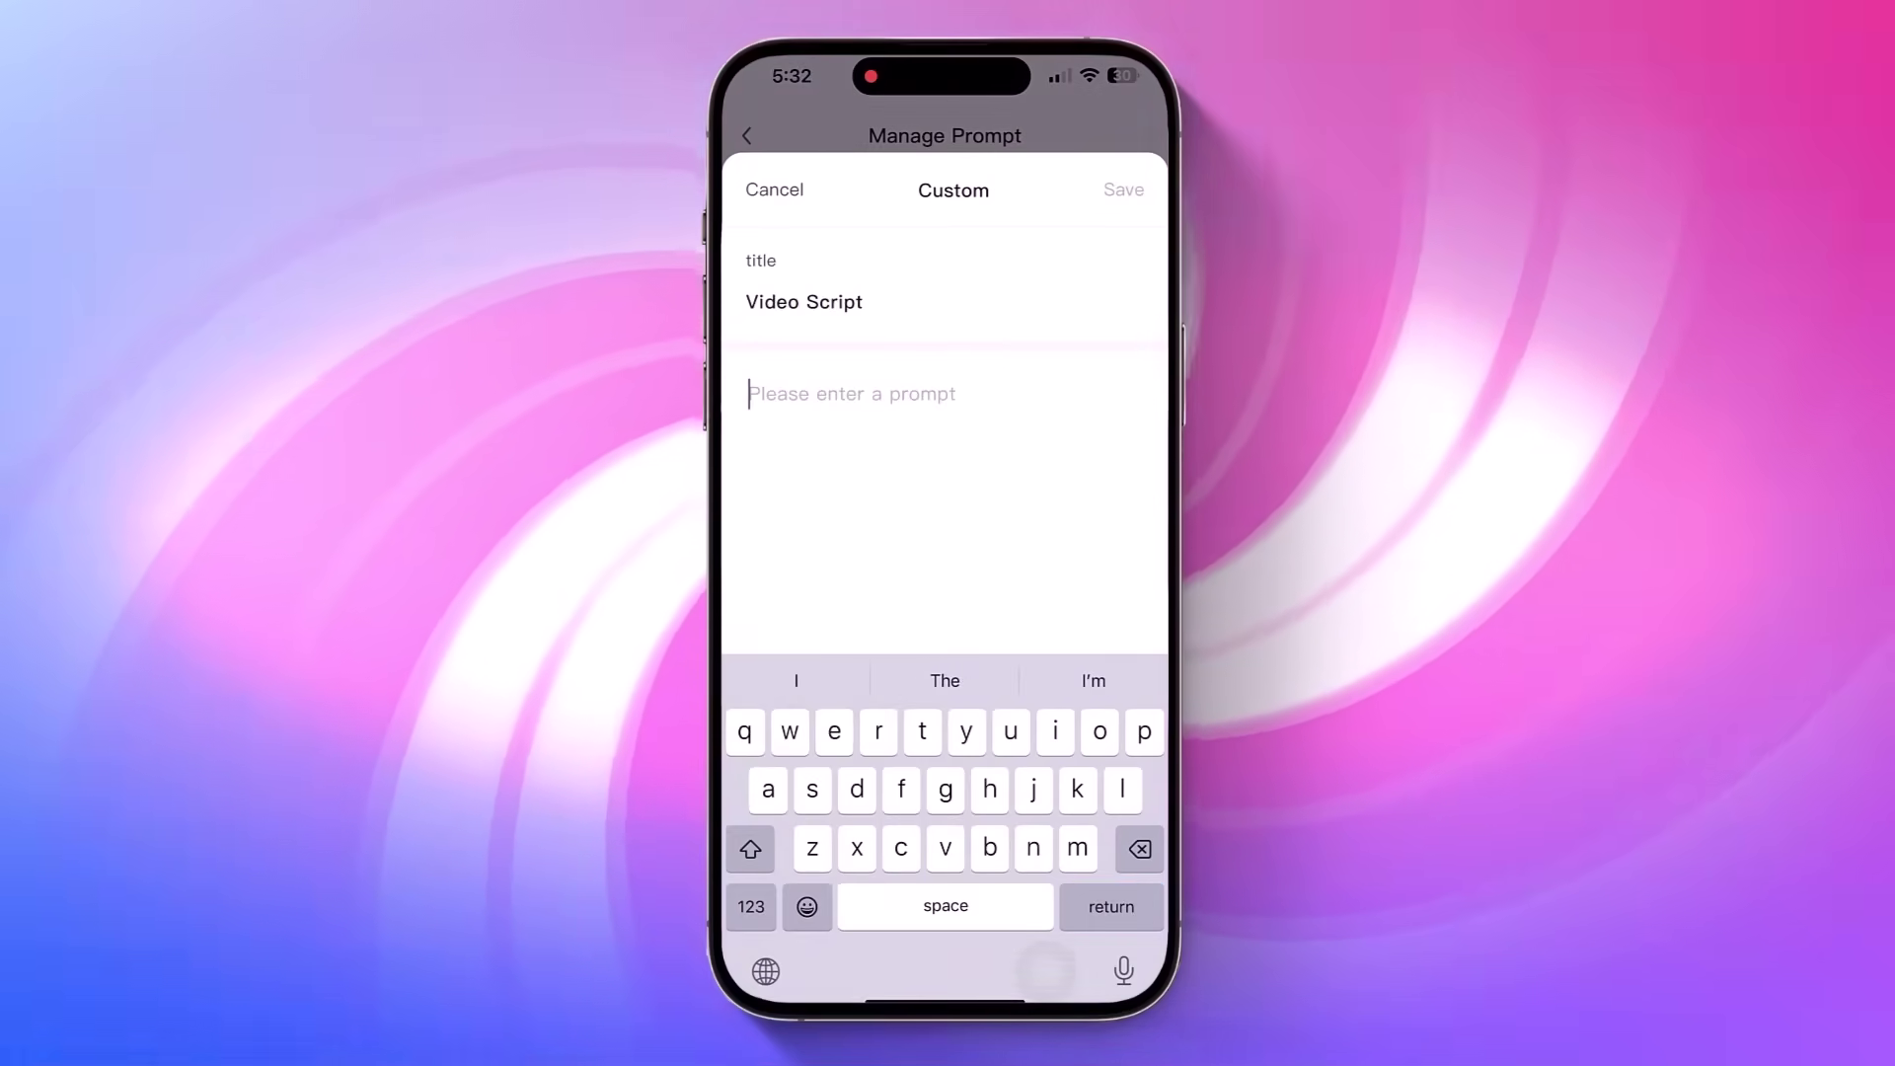
{"action": "type", "text": "rt this"}
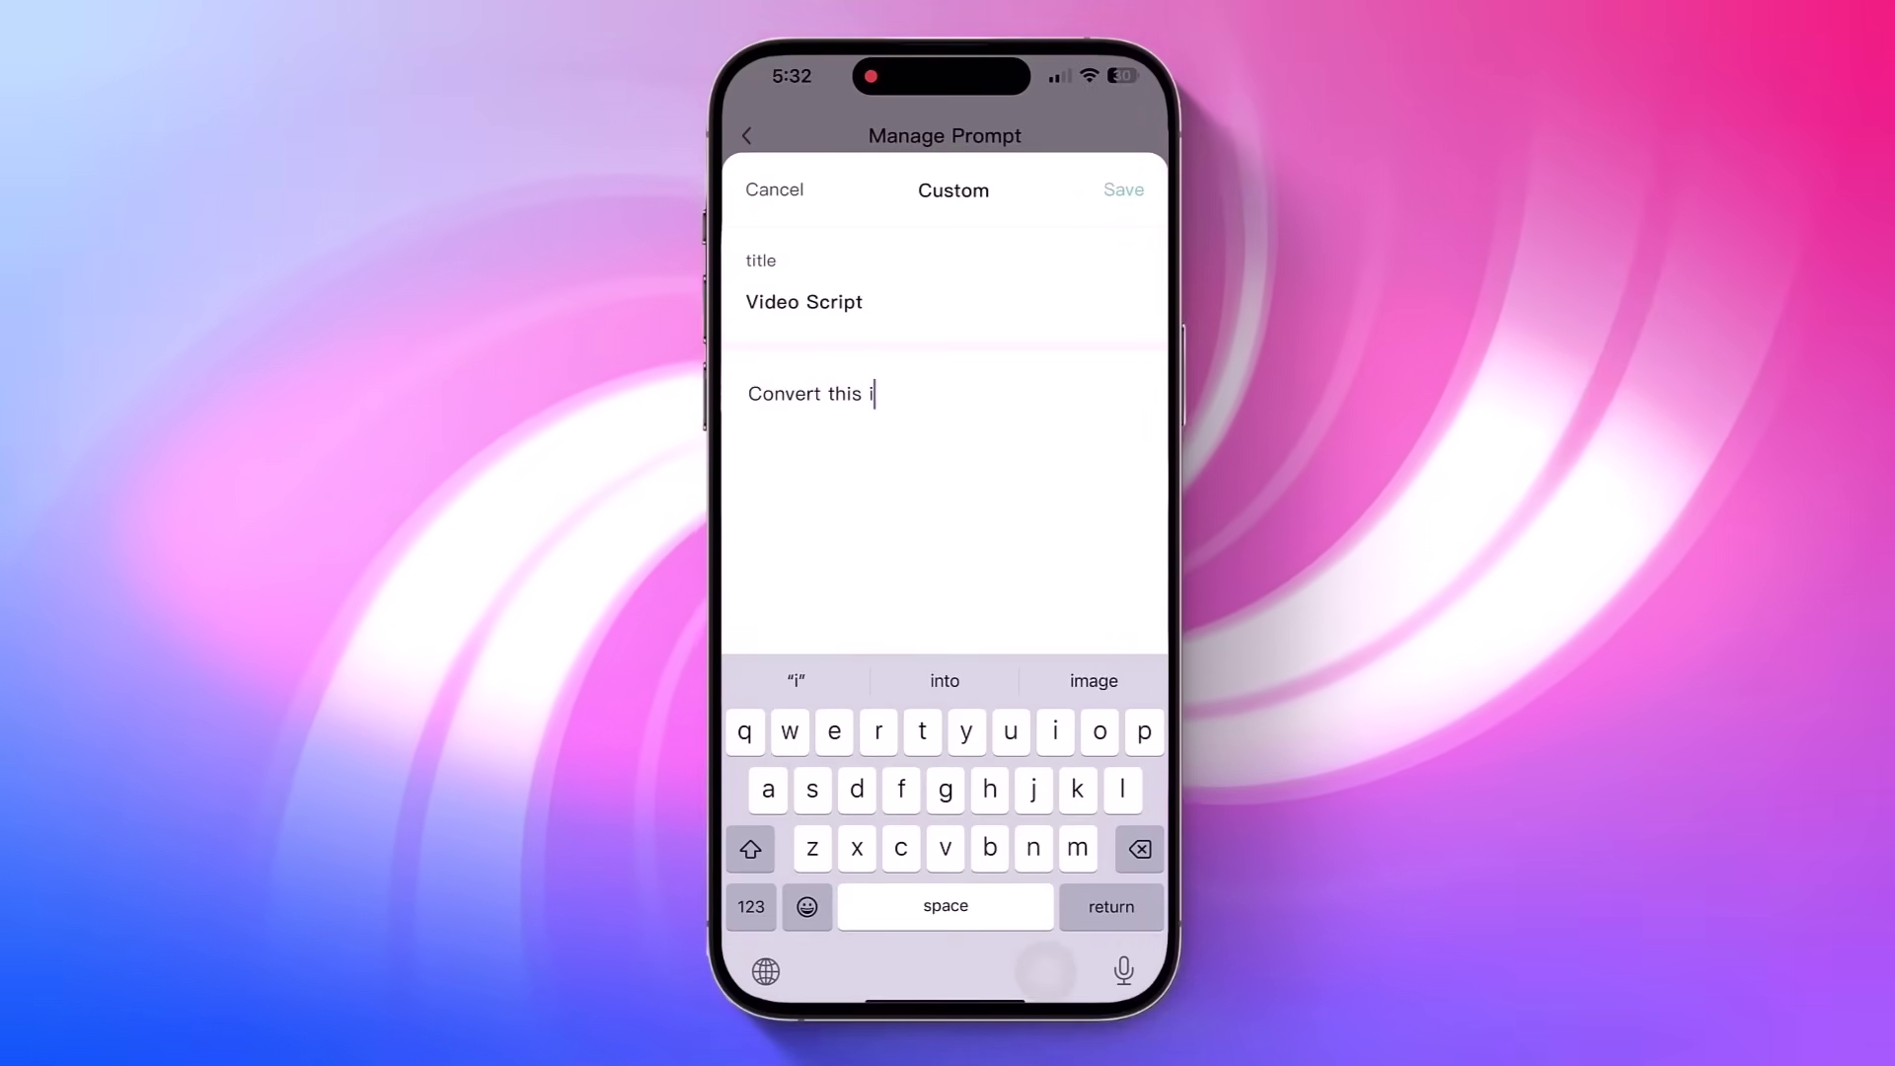
{"action": "type", "text": " into a short You"}
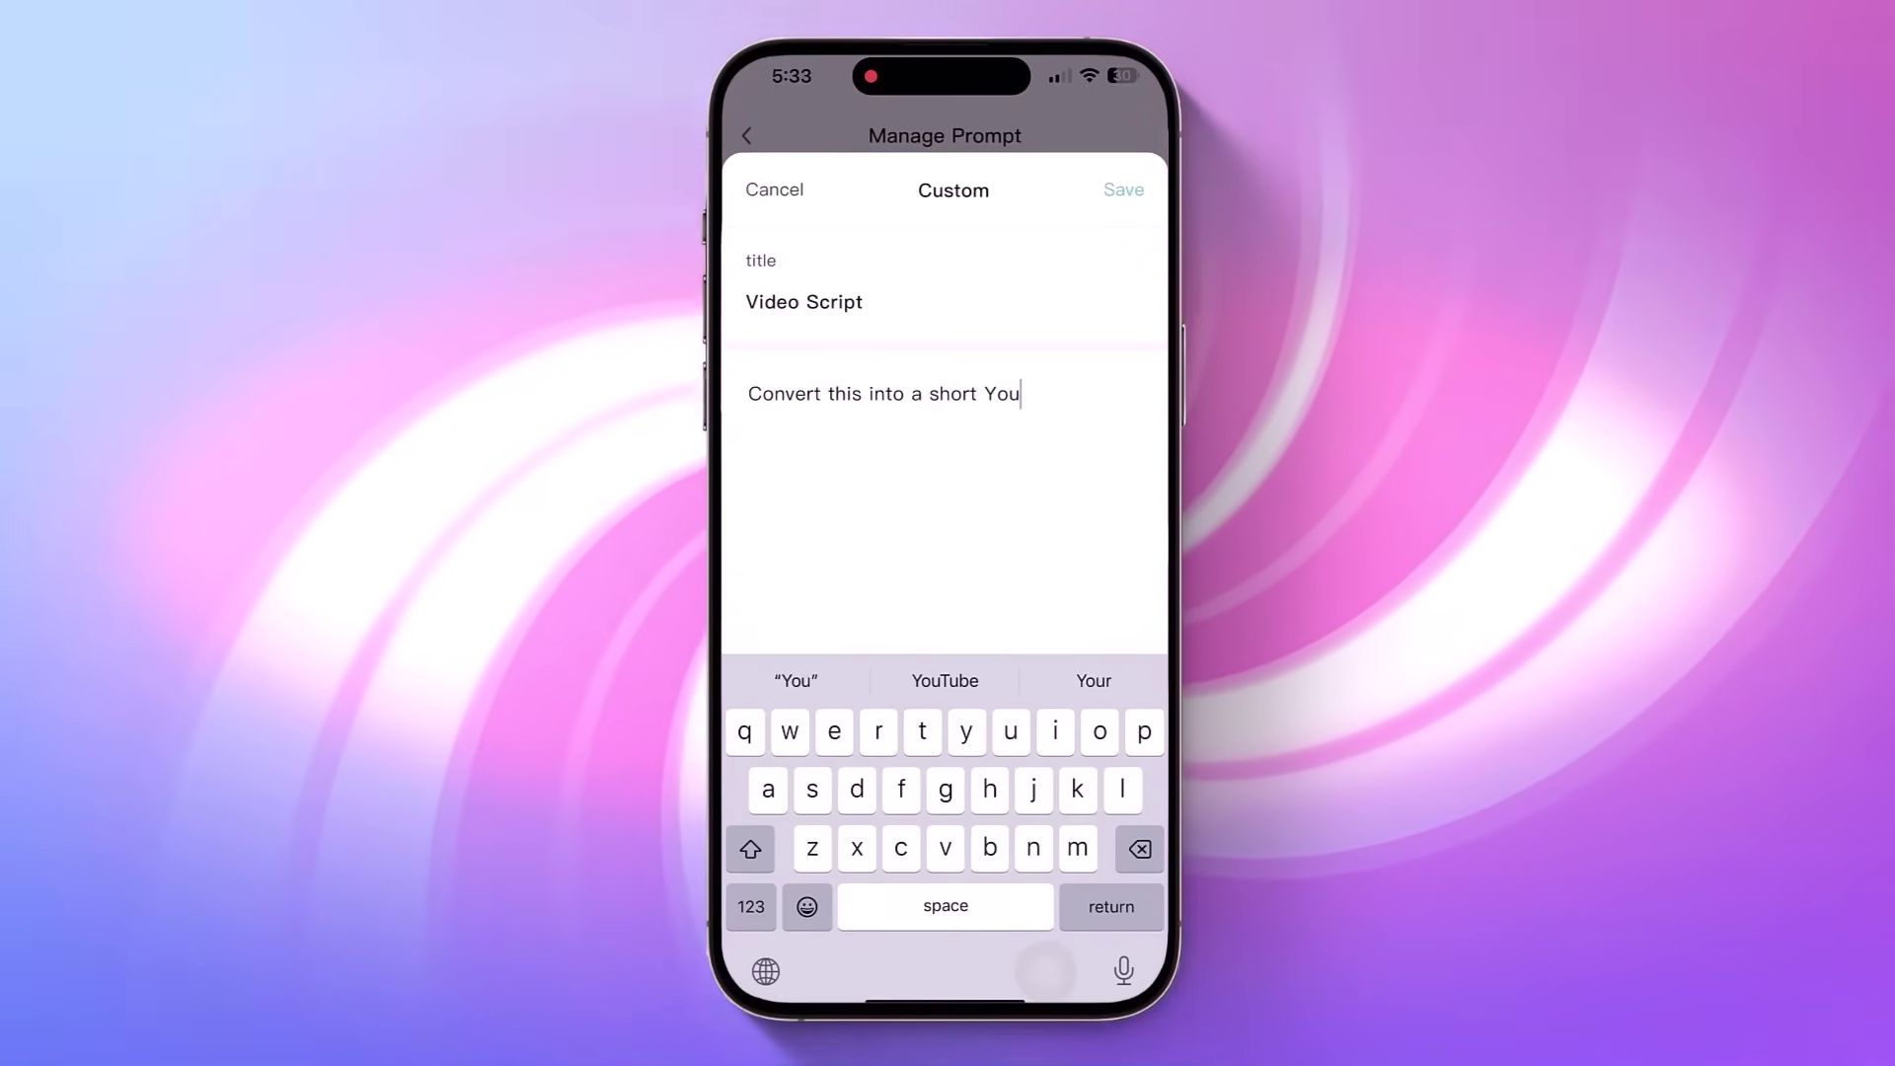
{"action": "type", "text": "Tube video script with a hook"}
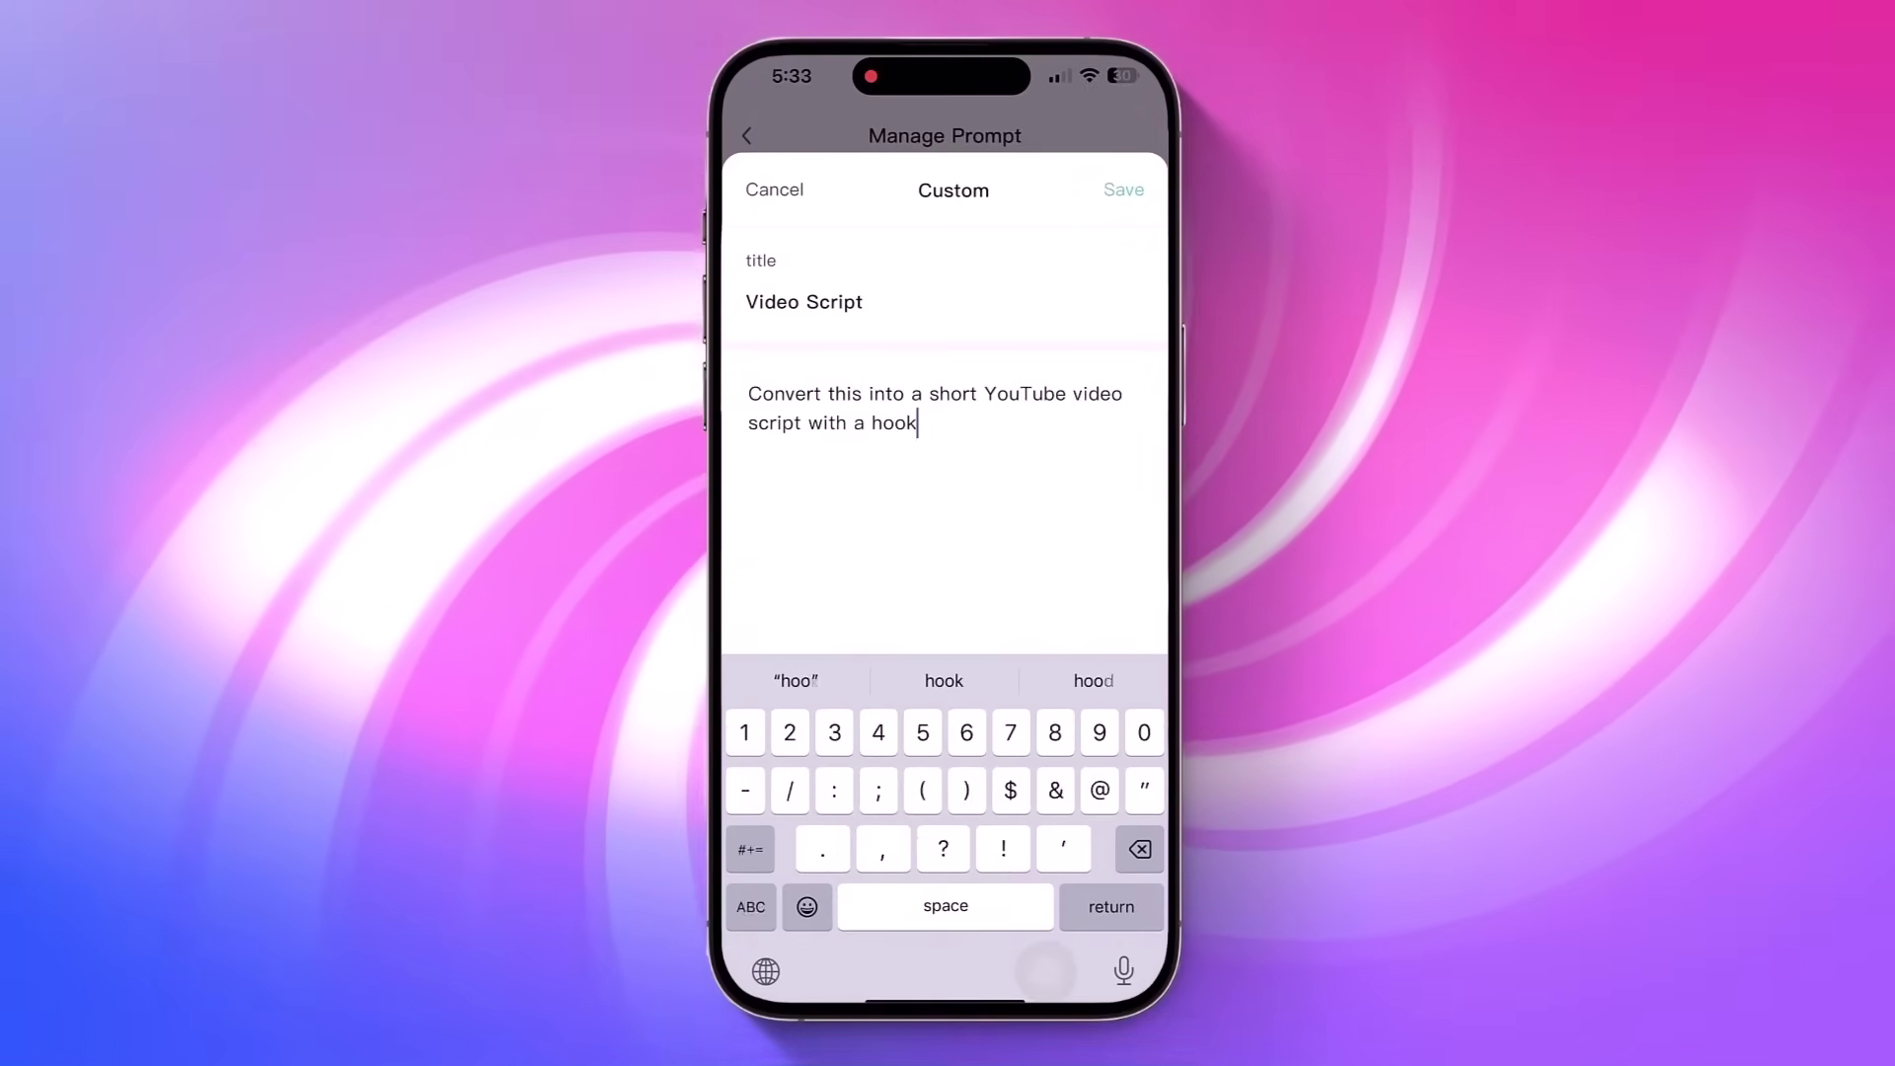
{"action": "type", "text": ", body and CTA"}
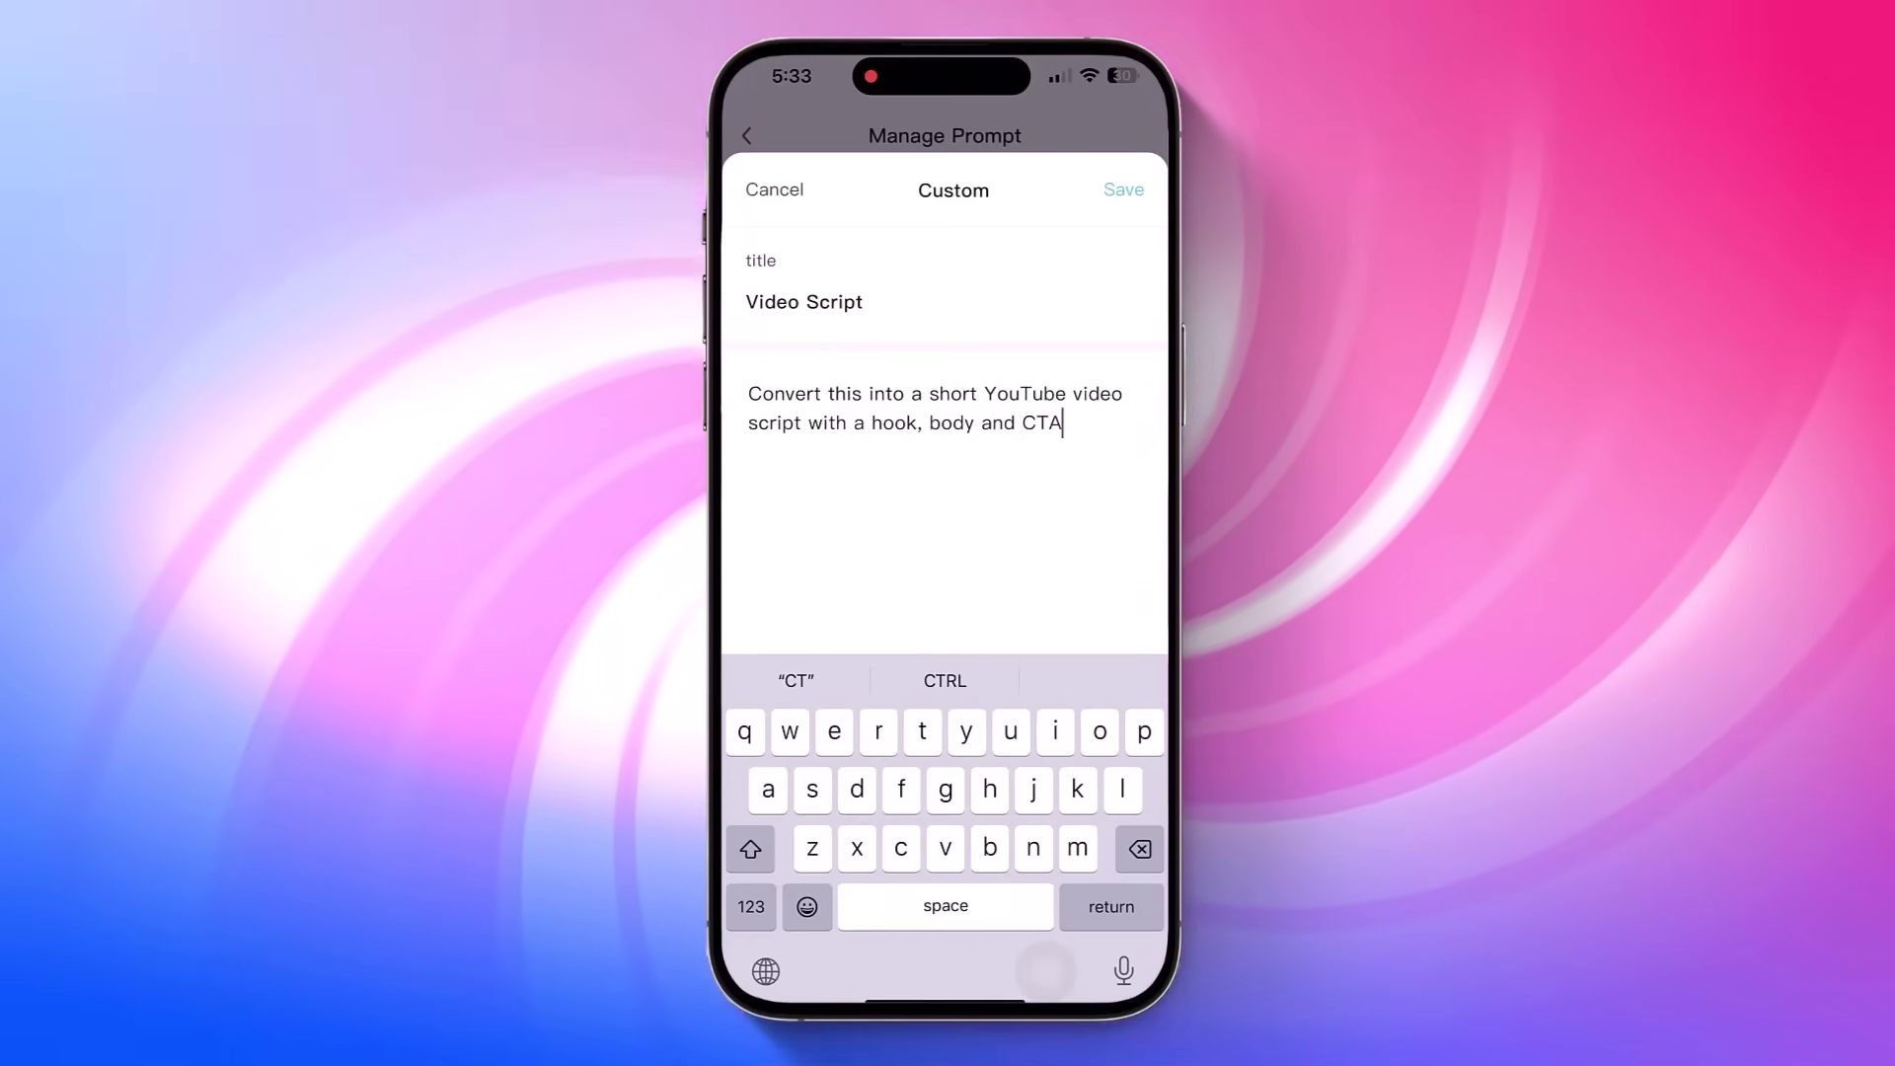
{"action": "left_click", "coordinate": [1123, 190]}
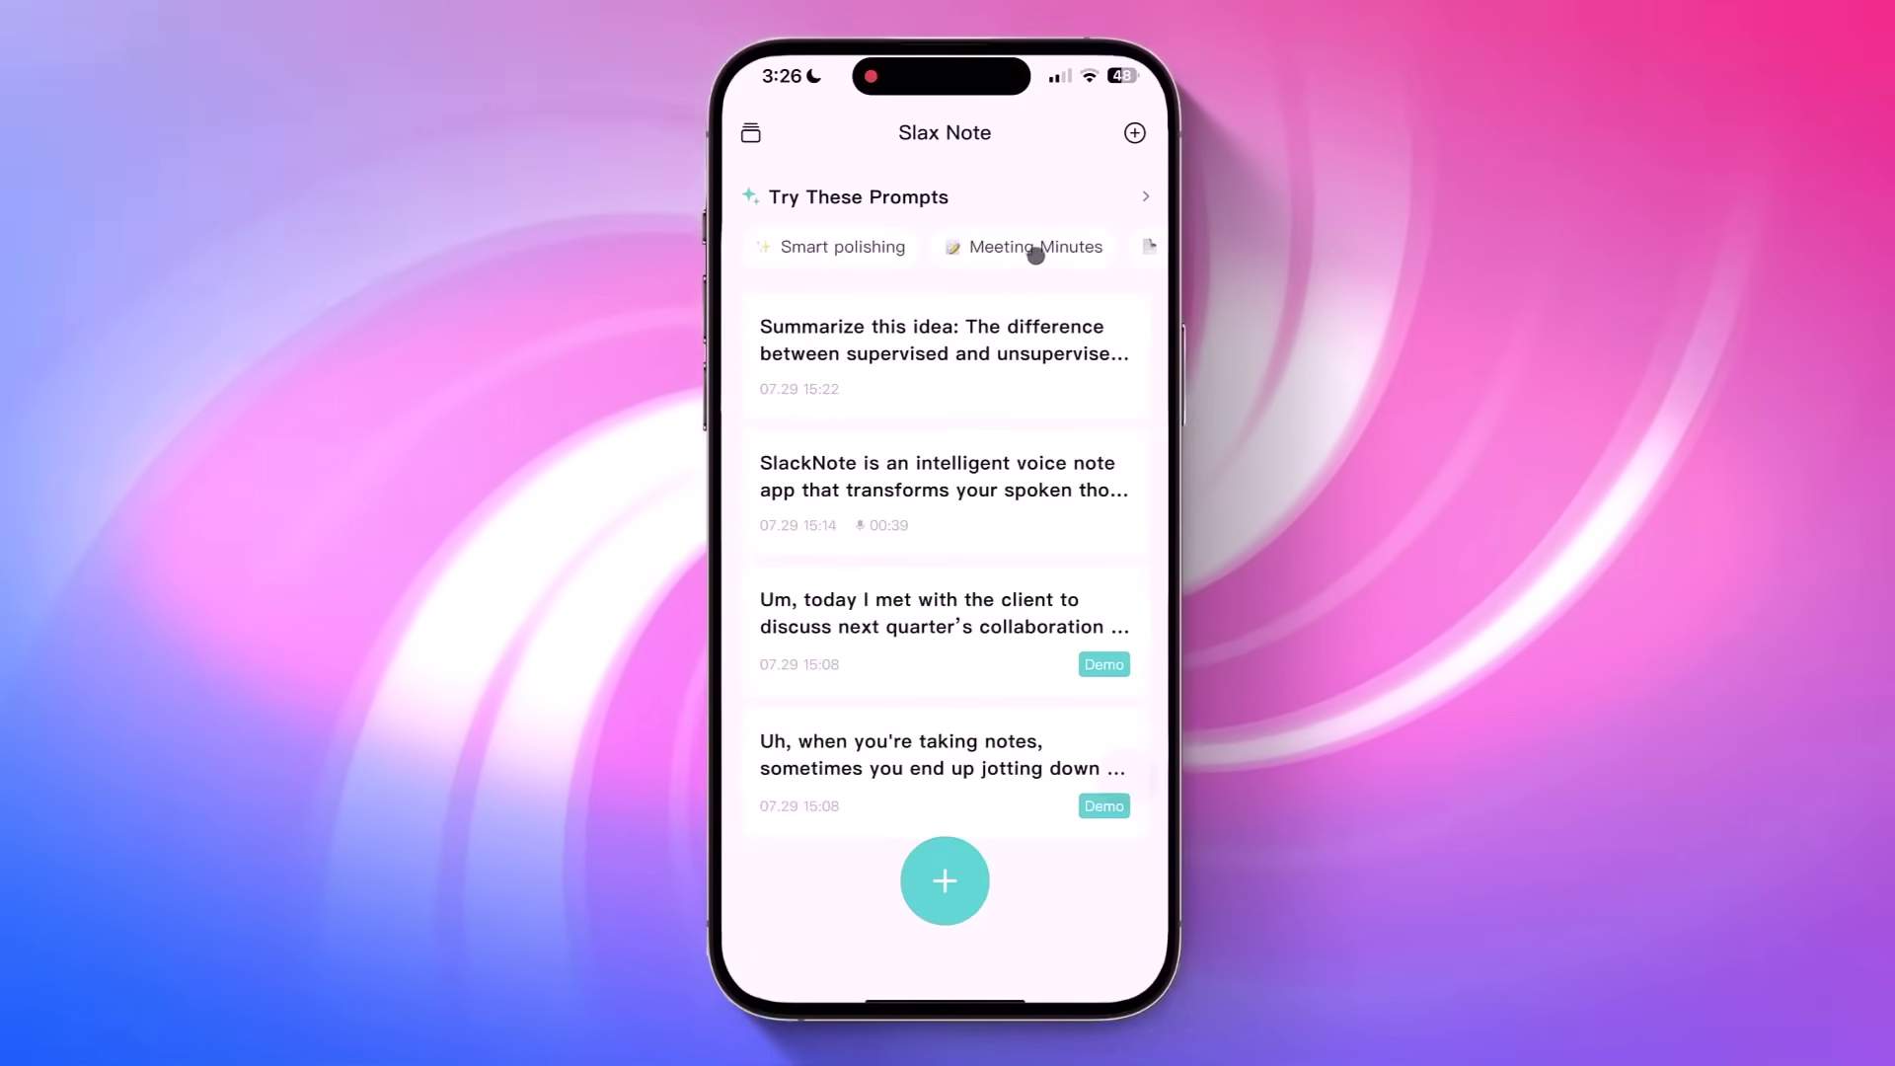
{"action": "mouse_move", "coordinate": [1037, 252]}
{"action": "left_mouse_down"}
{"action": "mouse_move", "coordinate": [845, 254]}
{"action": "mouse_move", "coordinate": [876, 252]}
{"action": "left_mouse_up"}
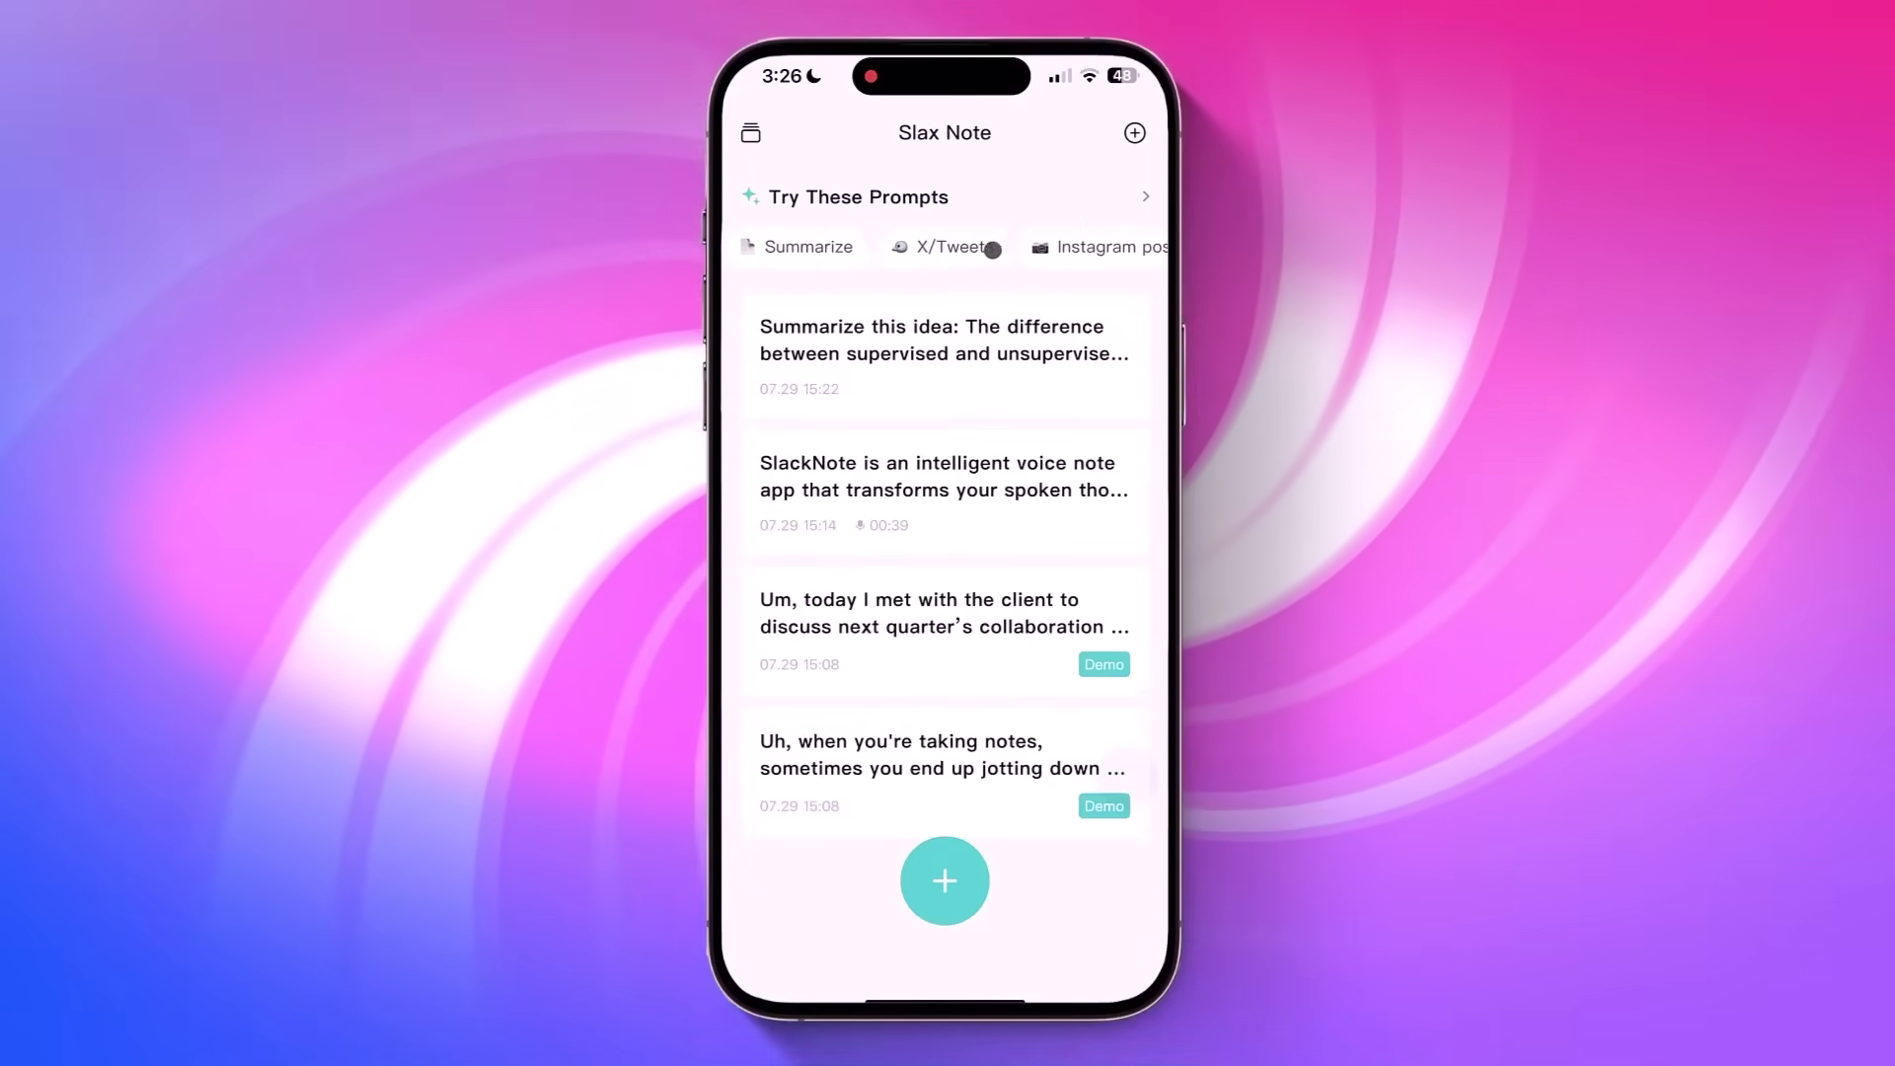
Step: Scroll the Try These Prompts row and view the RedNote Copywriting suggestion's details
{"action": "left_click_drag", "start_coordinate": [992, 248], "coordinate": [875, 248]}
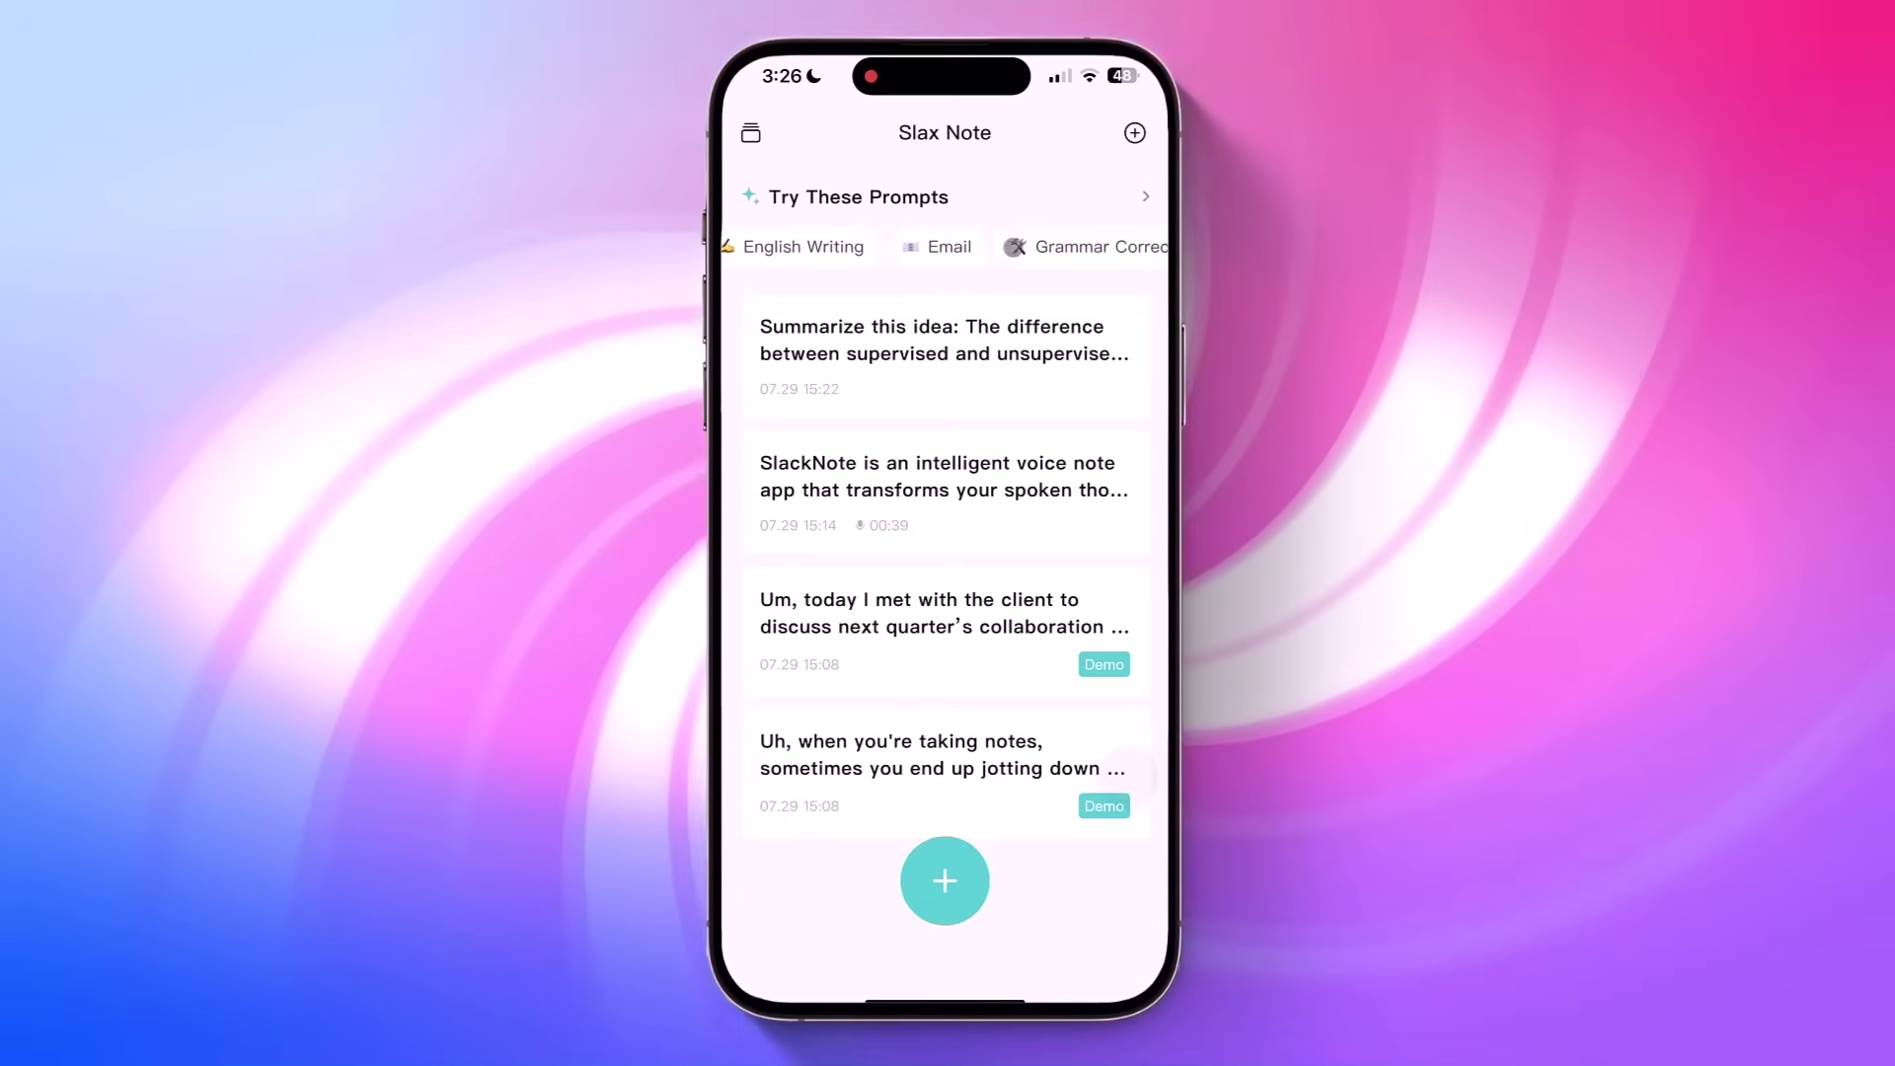
{"action": "left_click_drag", "start_coordinate": [1082, 246], "coordinate": [768, 254]}
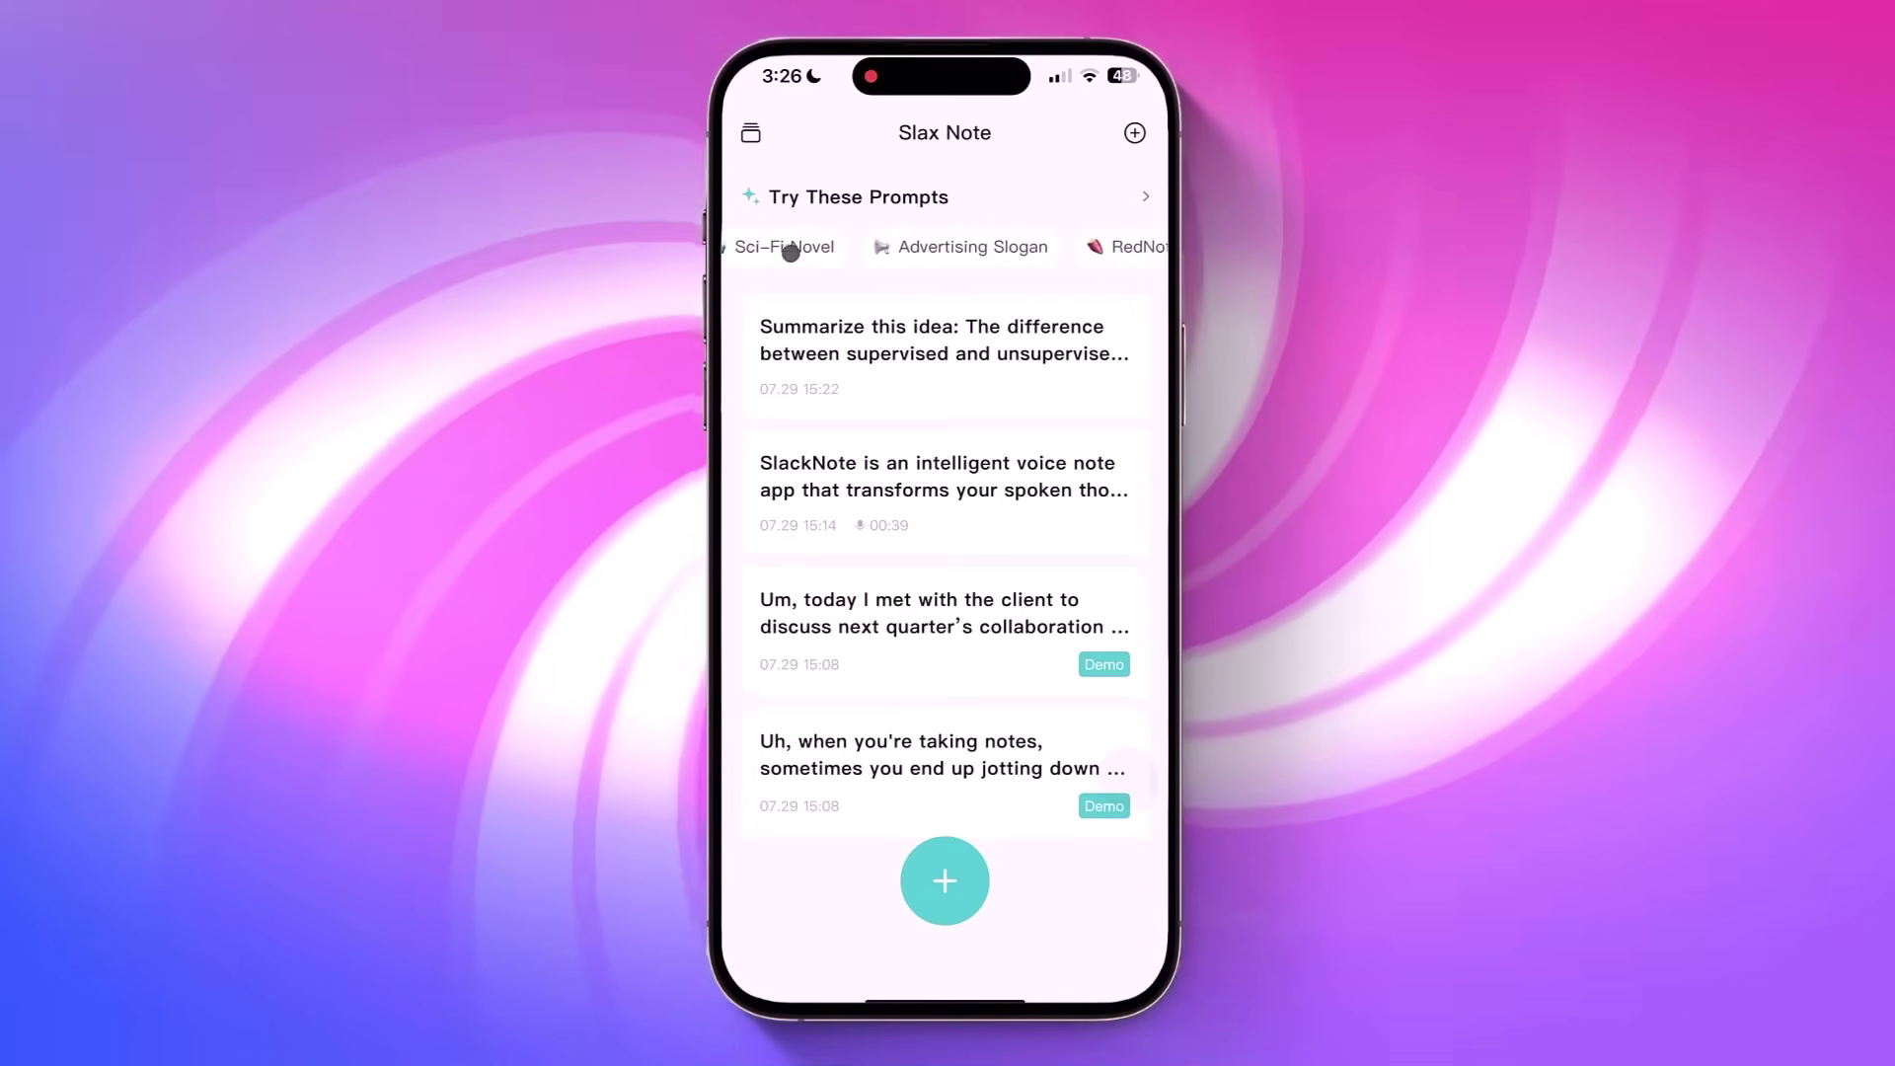
{"action": "left_click_drag", "start_coordinate": [987, 245], "coordinate": [816, 247]}
{"action": "left_click", "coordinate": [845, 249]}
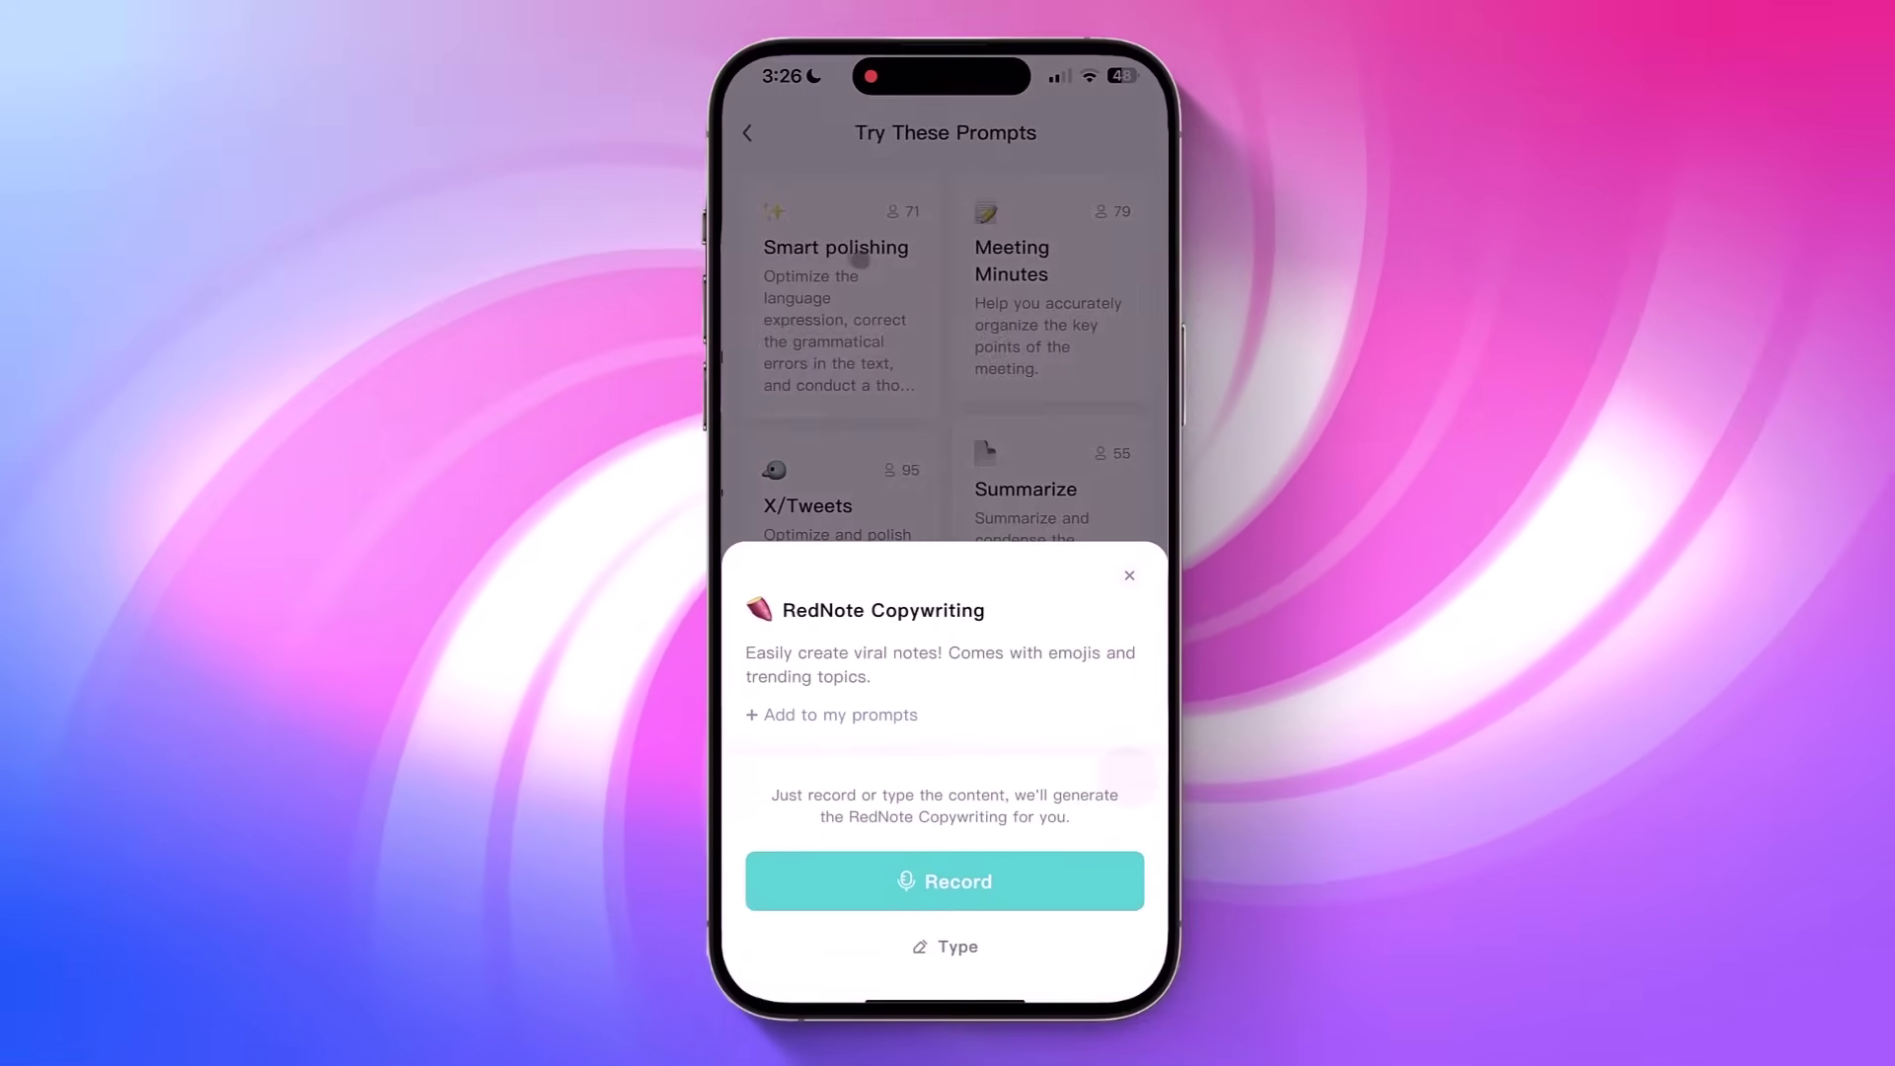
Step: Close the RedNote details, add Advertising Slogan to my prompts, and go back to notes
{"action": "left_click", "coordinate": [1147, 571]}
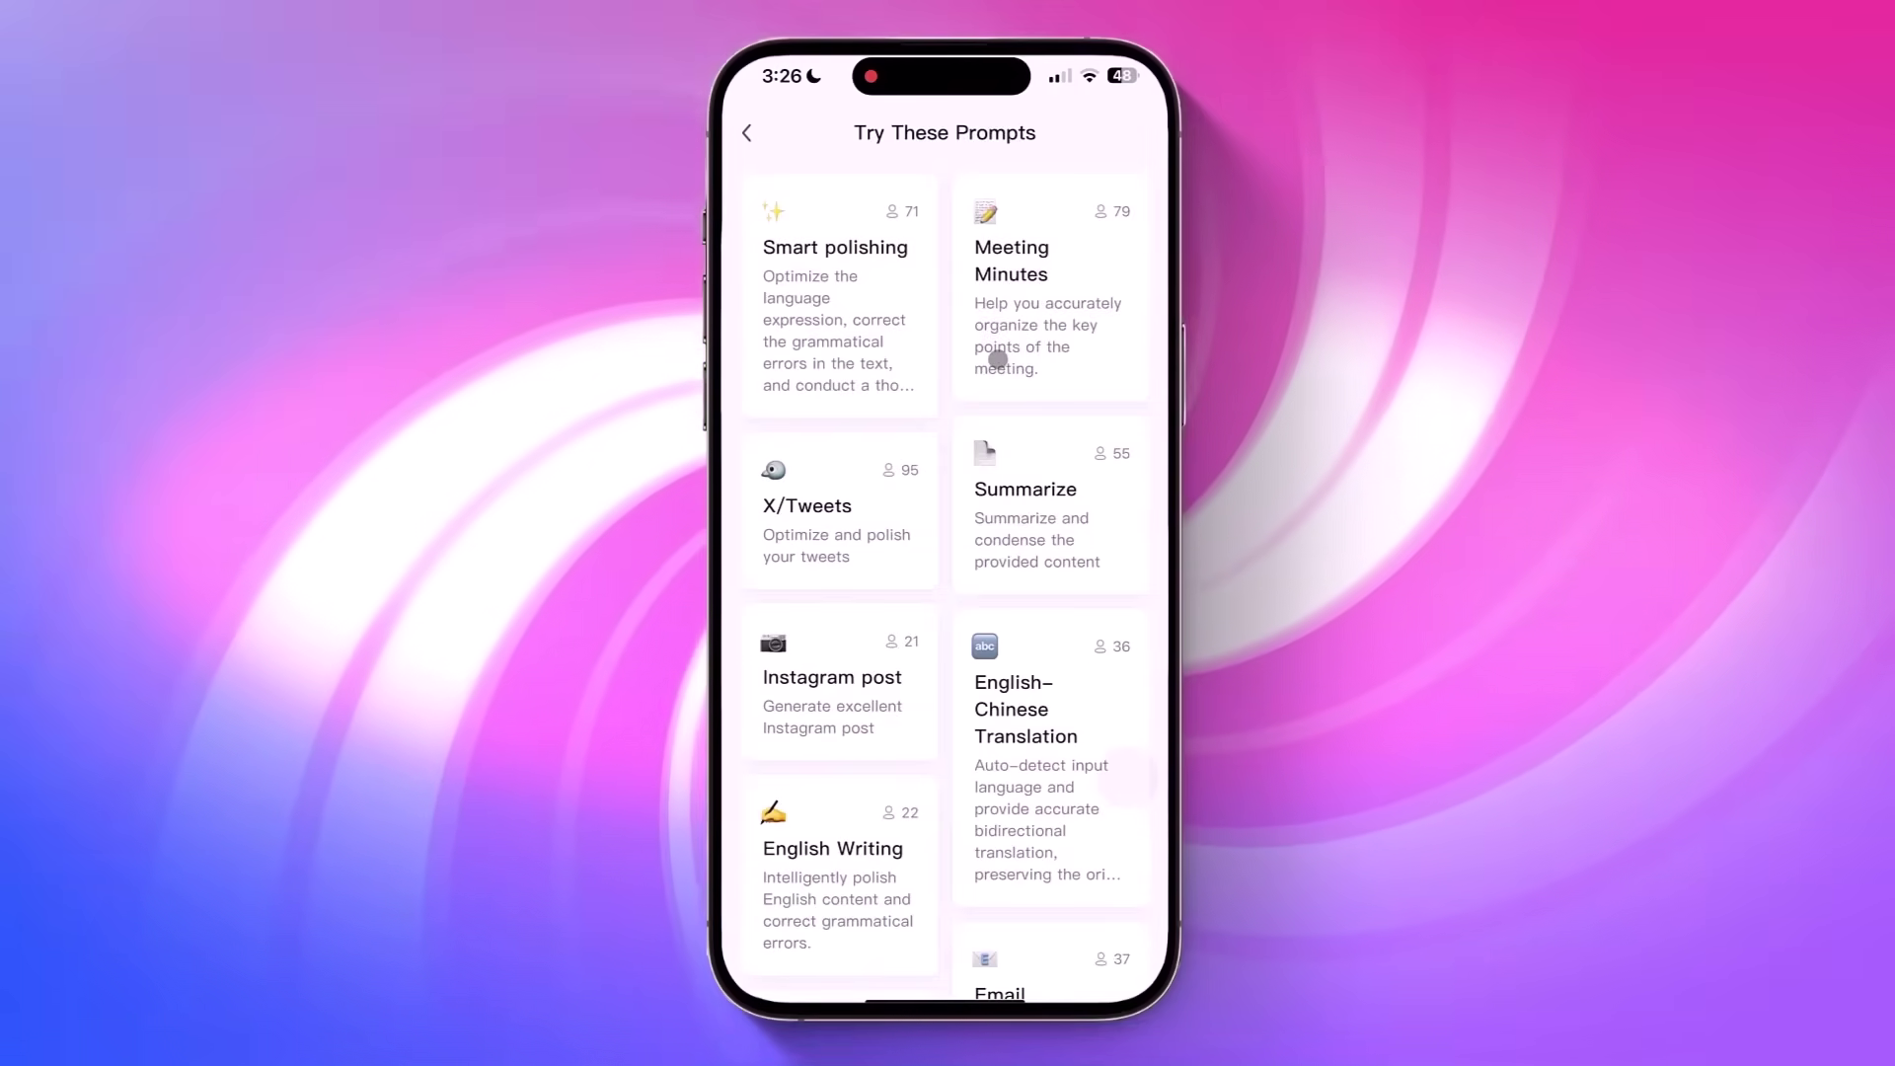
{"action": "scroll", "coordinate": [951, 529], "scroll_direction": "down", "scroll_amount": 2}
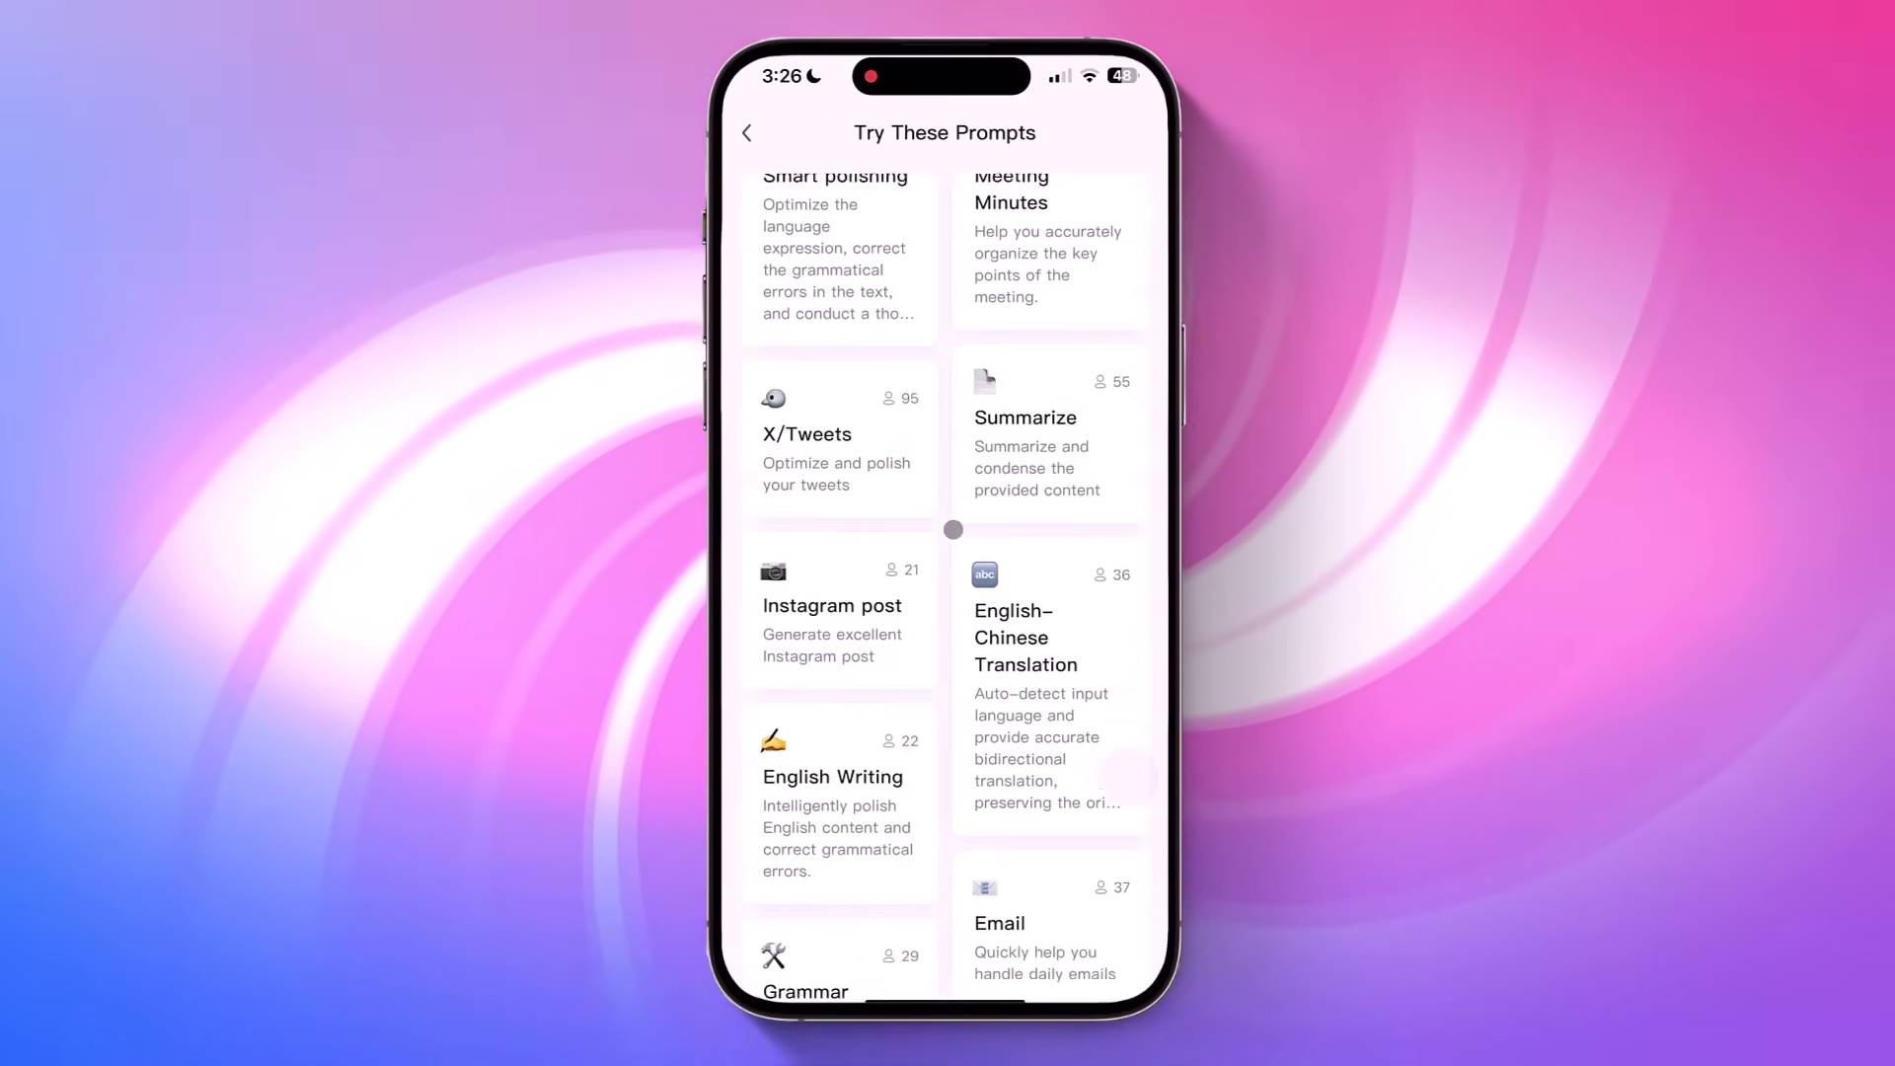
{"action": "scroll", "coordinate": [951, 529], "scroll_direction": "down", "scroll_amount": 2}
{"action": "scroll", "coordinate": [952, 527], "scroll_direction": "down", "scroll_amount": 5}
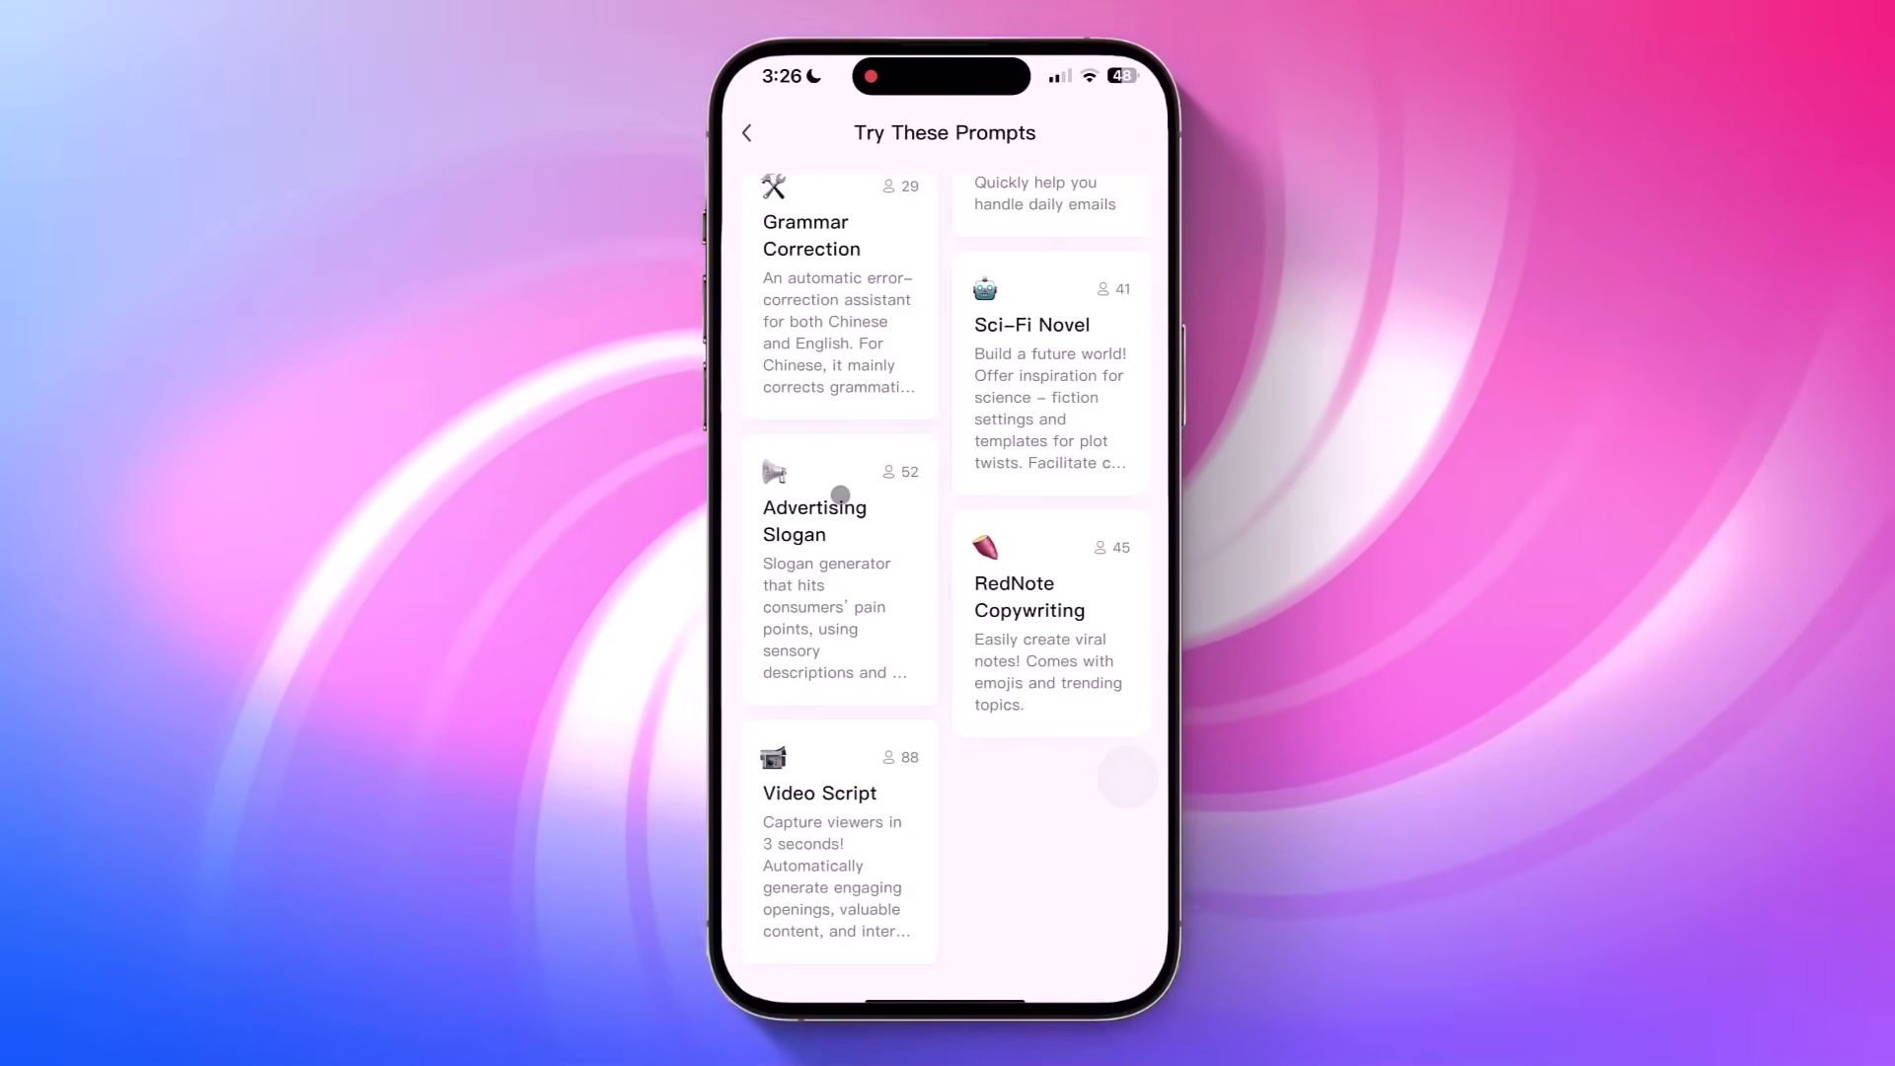
{"action": "scroll", "coordinate": [840, 494], "scroll_direction": "up", "scroll_amount": 2}
{"action": "scroll", "coordinate": [839, 494], "scroll_direction": "up", "scroll_amount": 5}
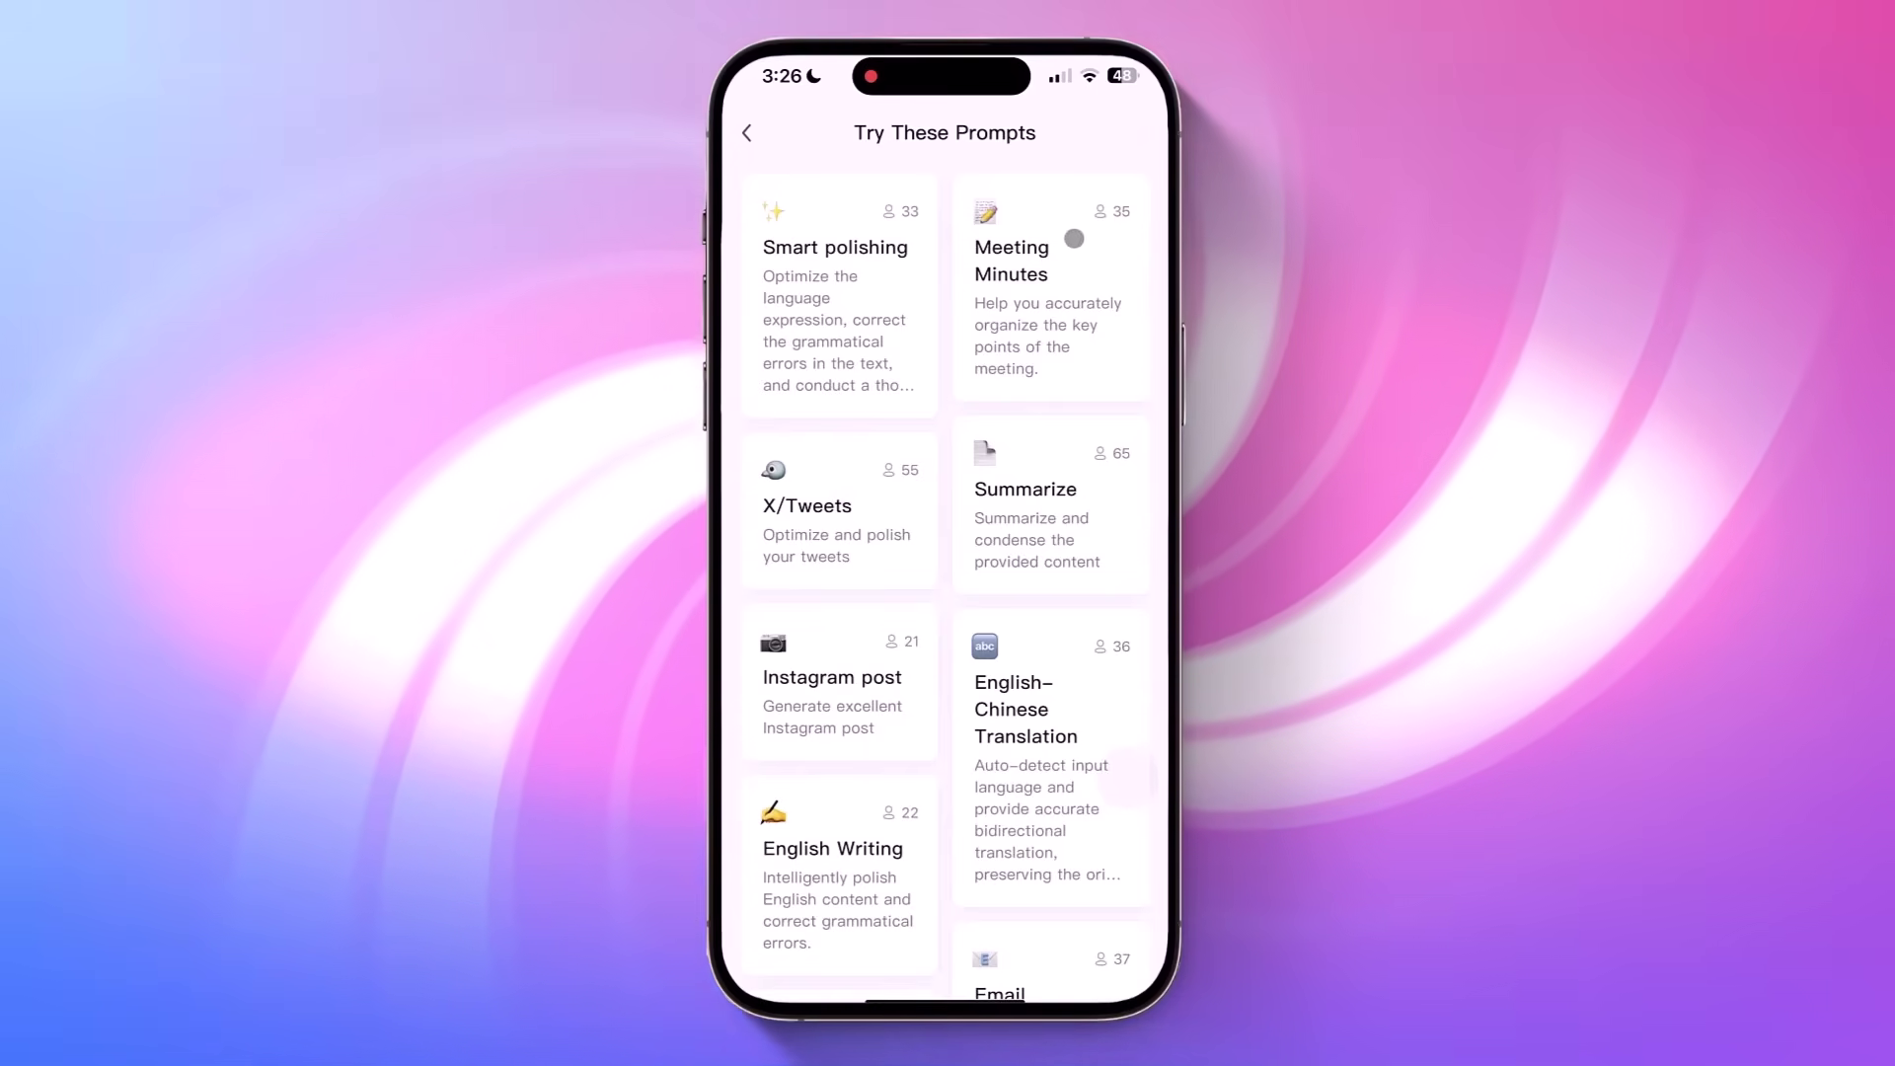
{"action": "scroll", "coordinate": [860, 309], "scroll_direction": "down", "scroll_amount": 5}
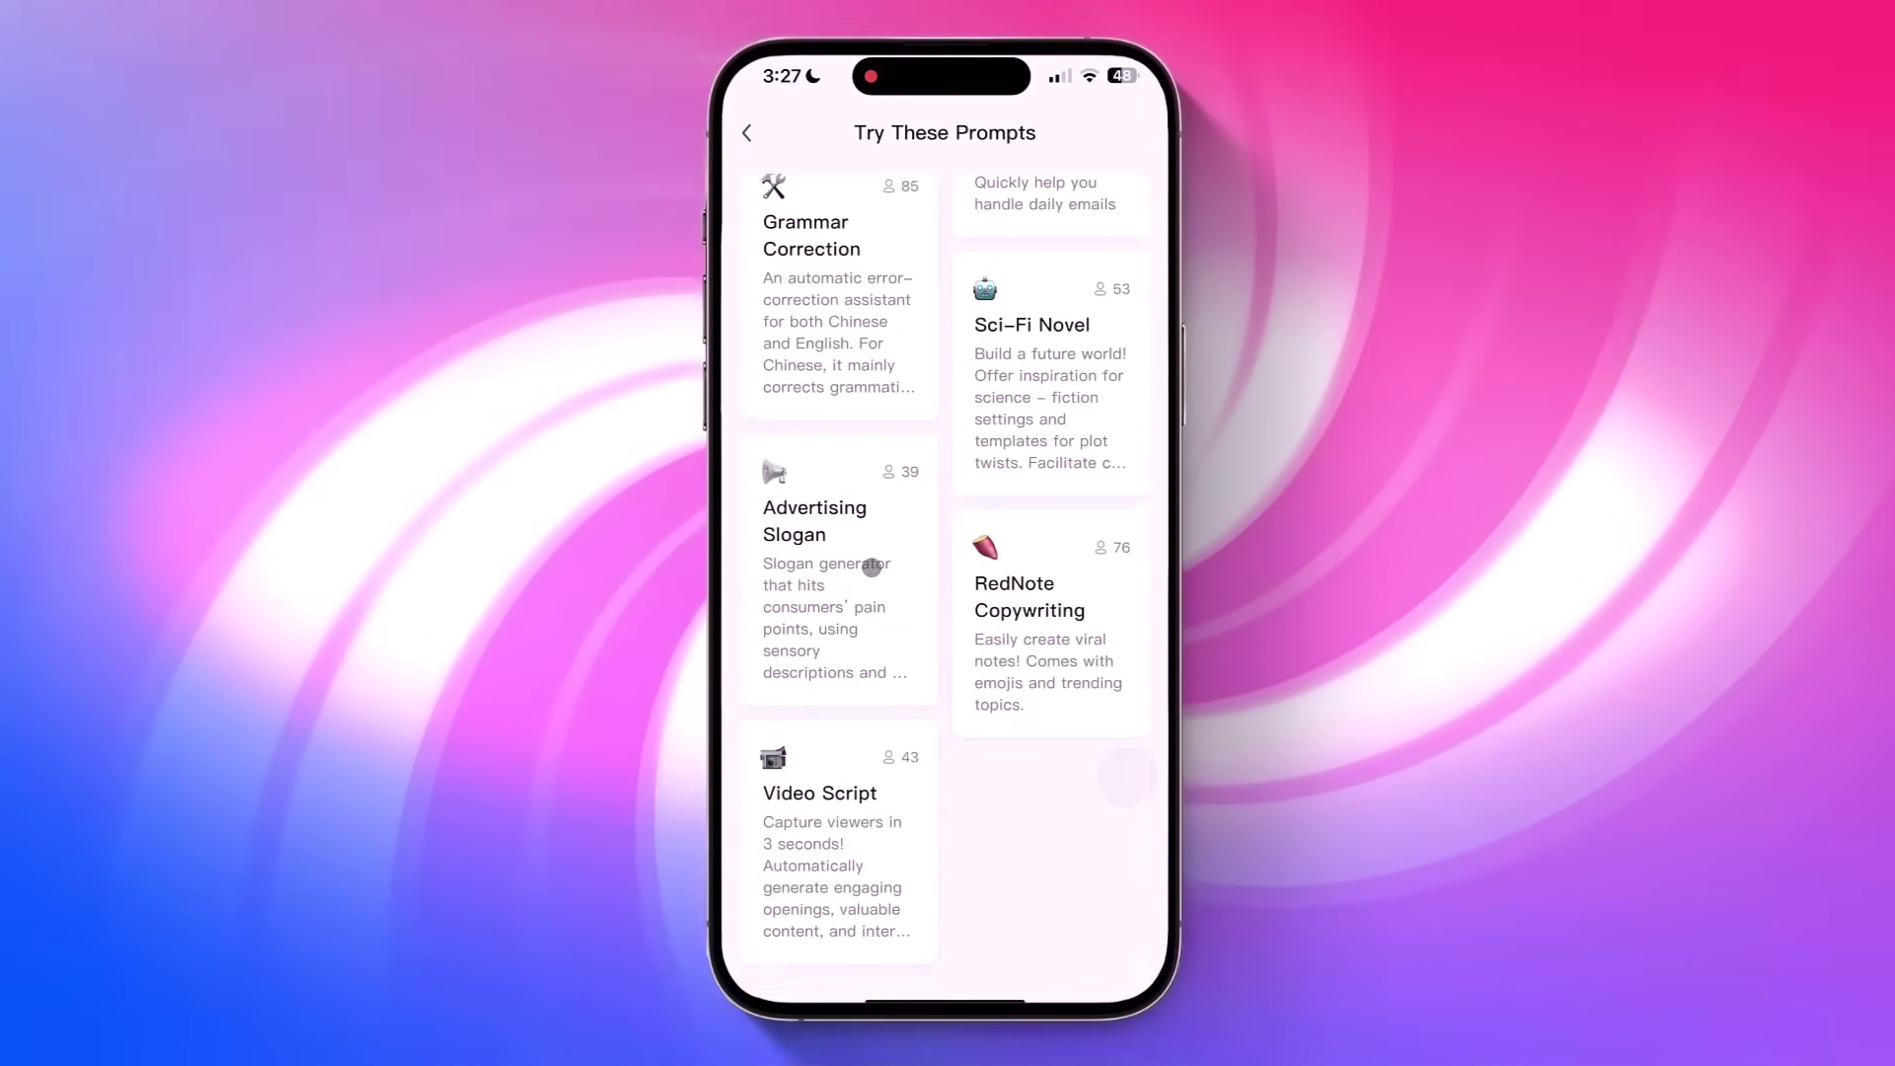
{"action": "left_click", "coordinate": [872, 566]}
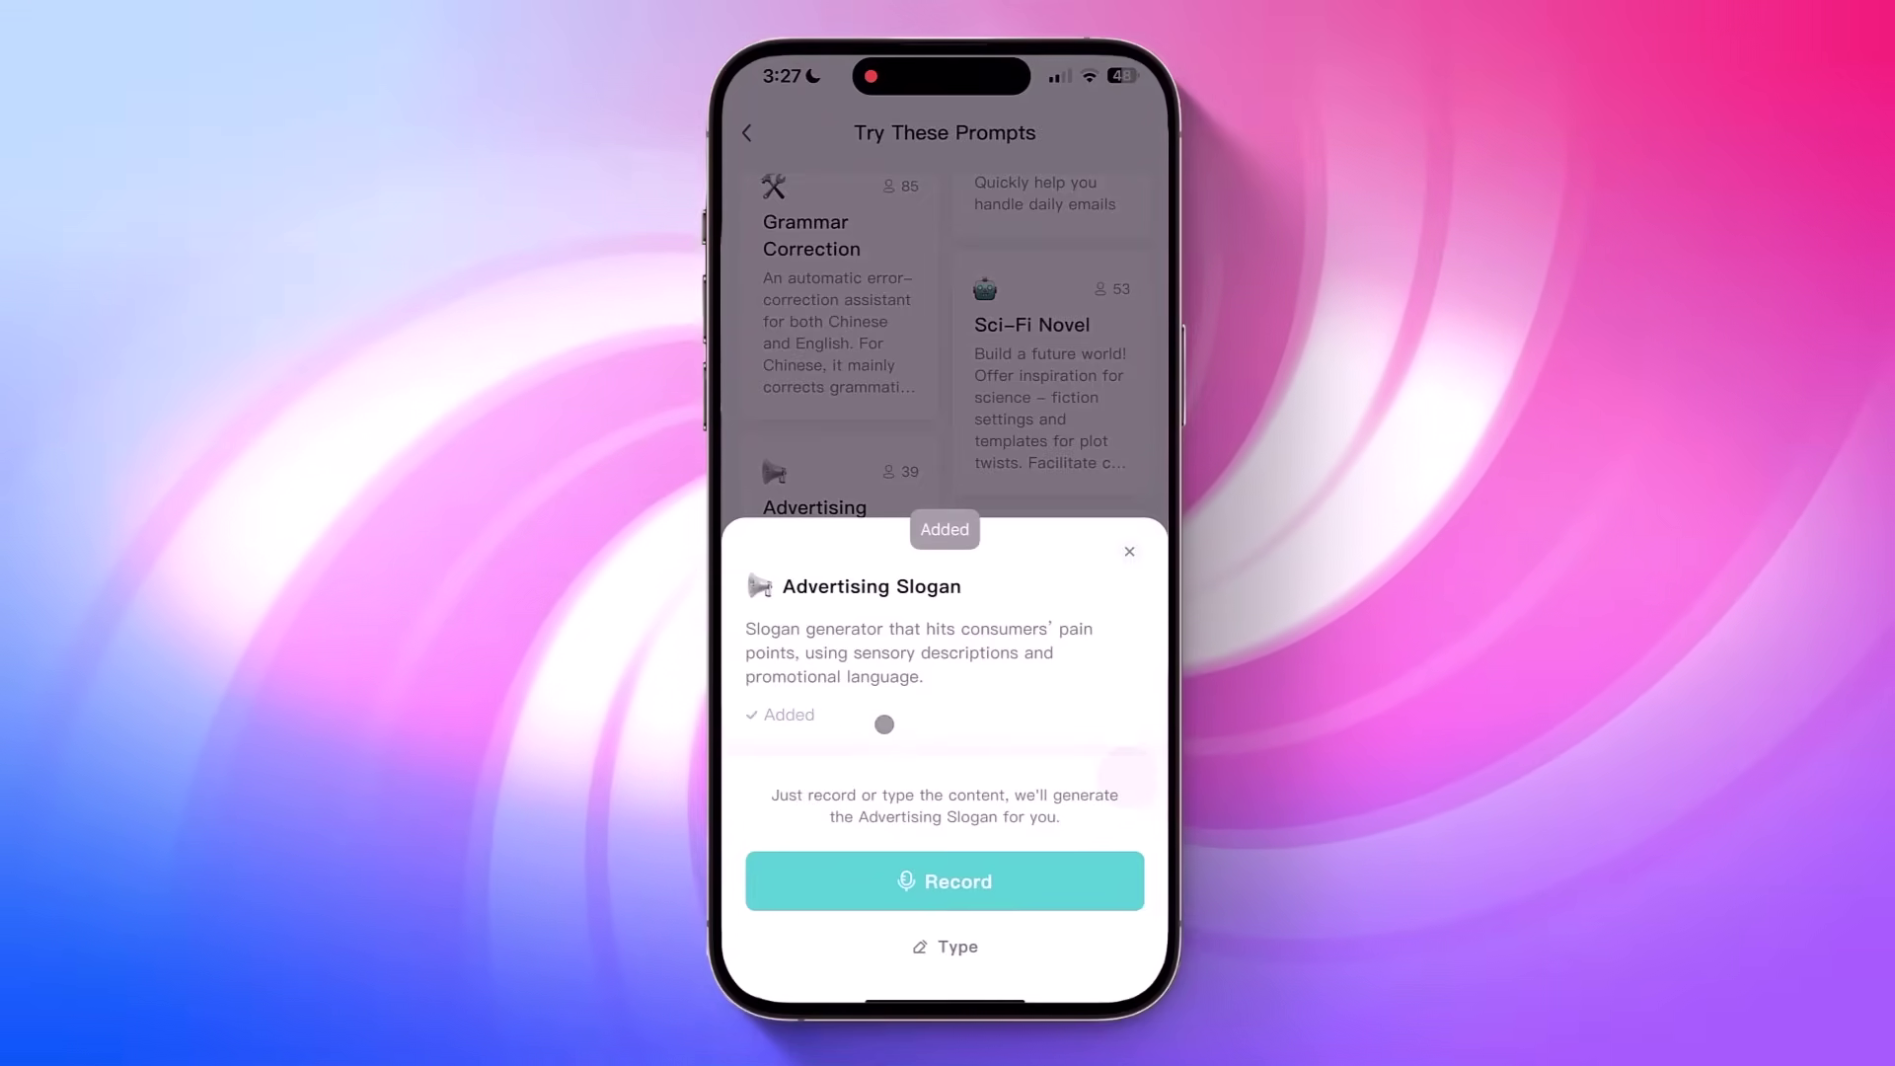
{"action": "left_click", "coordinate": [1128, 553]}
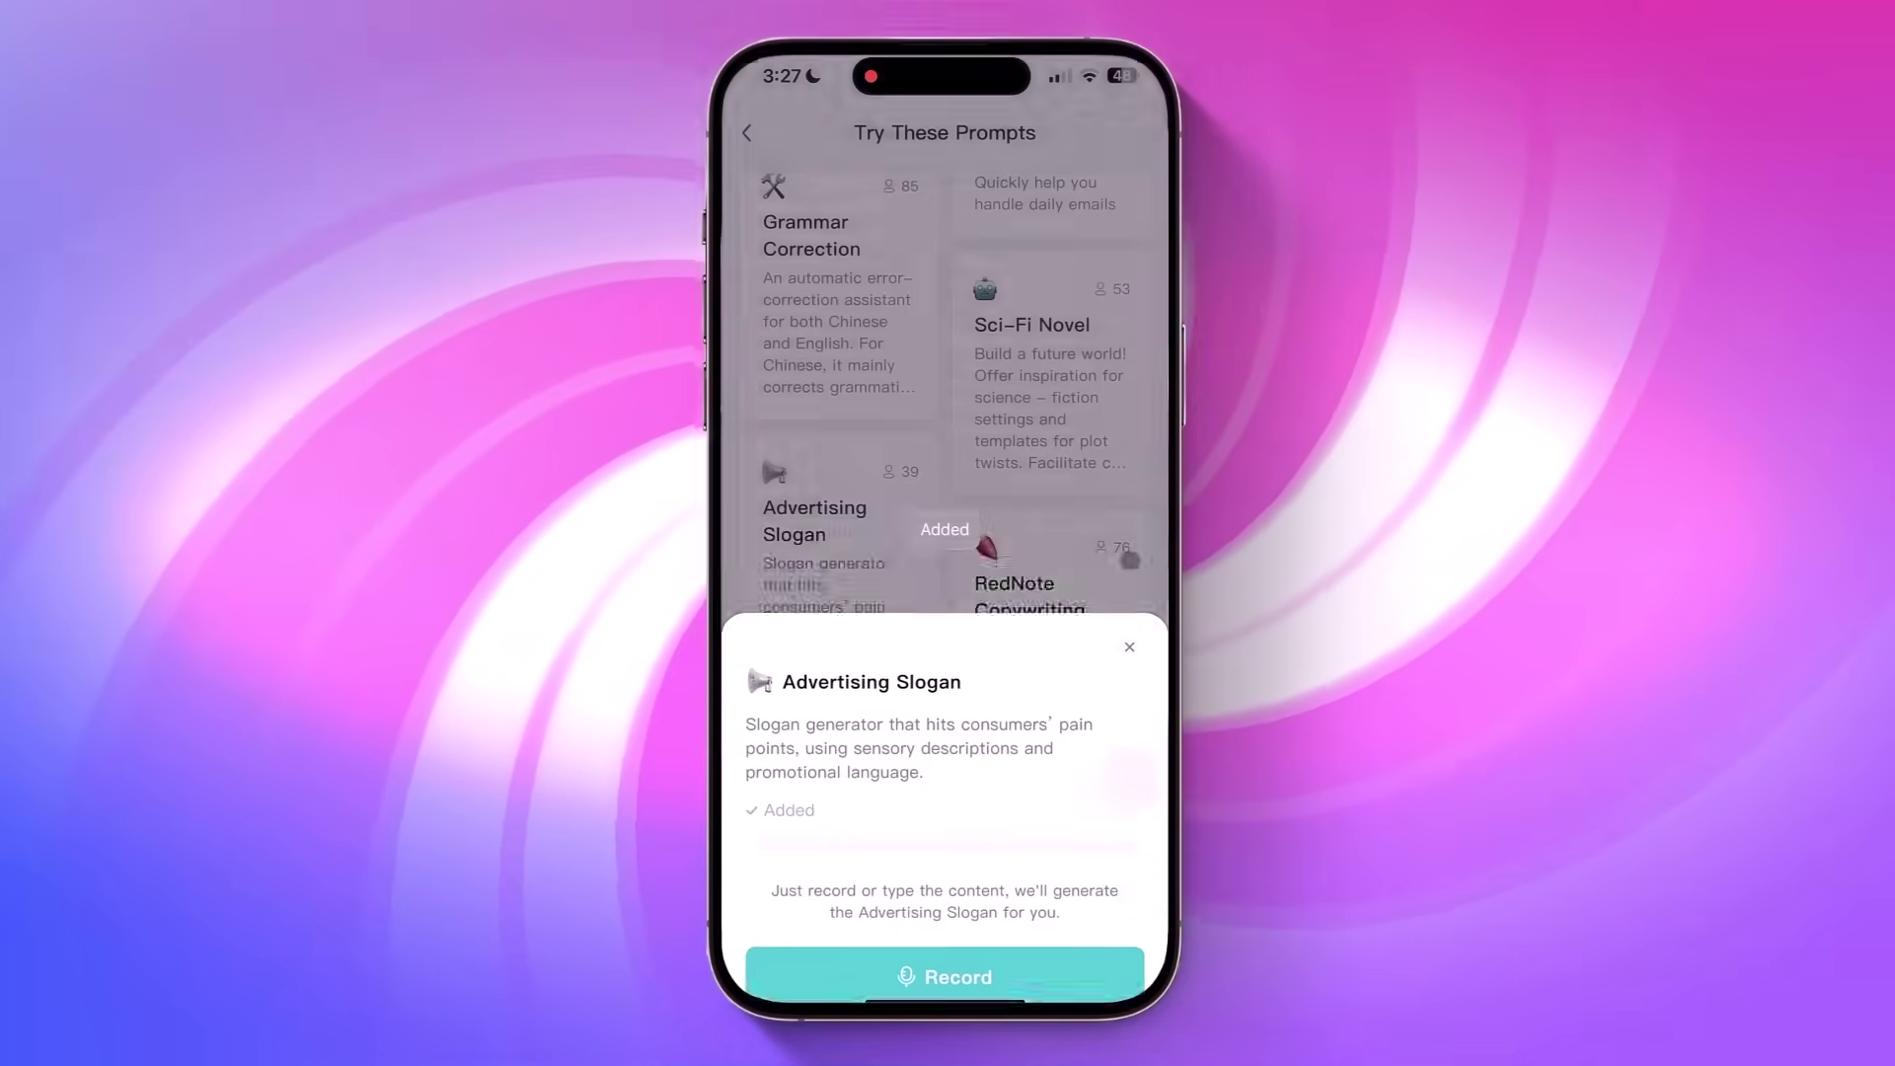
{"action": "scroll", "coordinate": [860, 281], "scroll_direction": "up", "scroll_amount": 1}
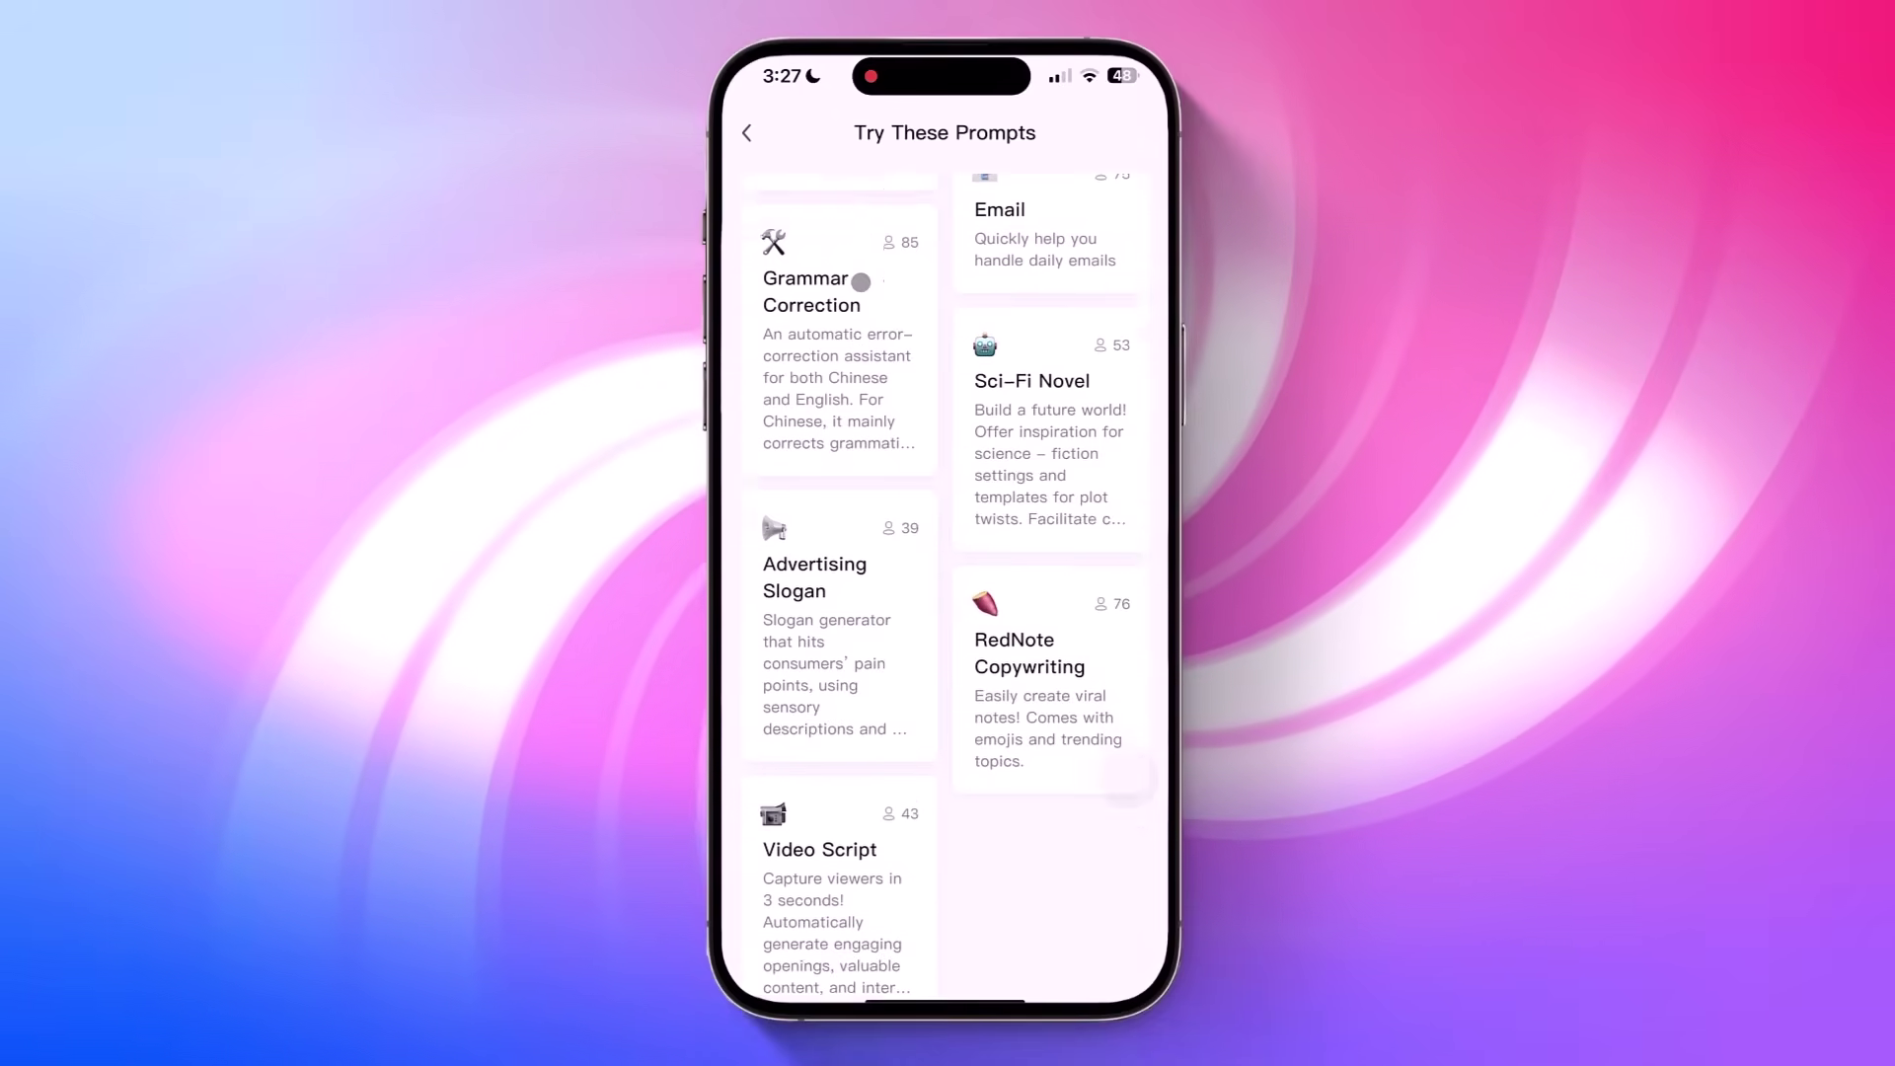
{"action": "scroll", "coordinate": [859, 282], "scroll_direction": "up", "scroll_amount": 2}
{"action": "scroll", "coordinate": [859, 281], "scroll_direction": "up", "scroll_amount": 5}
{"action": "left_click", "coordinate": [746, 132]}
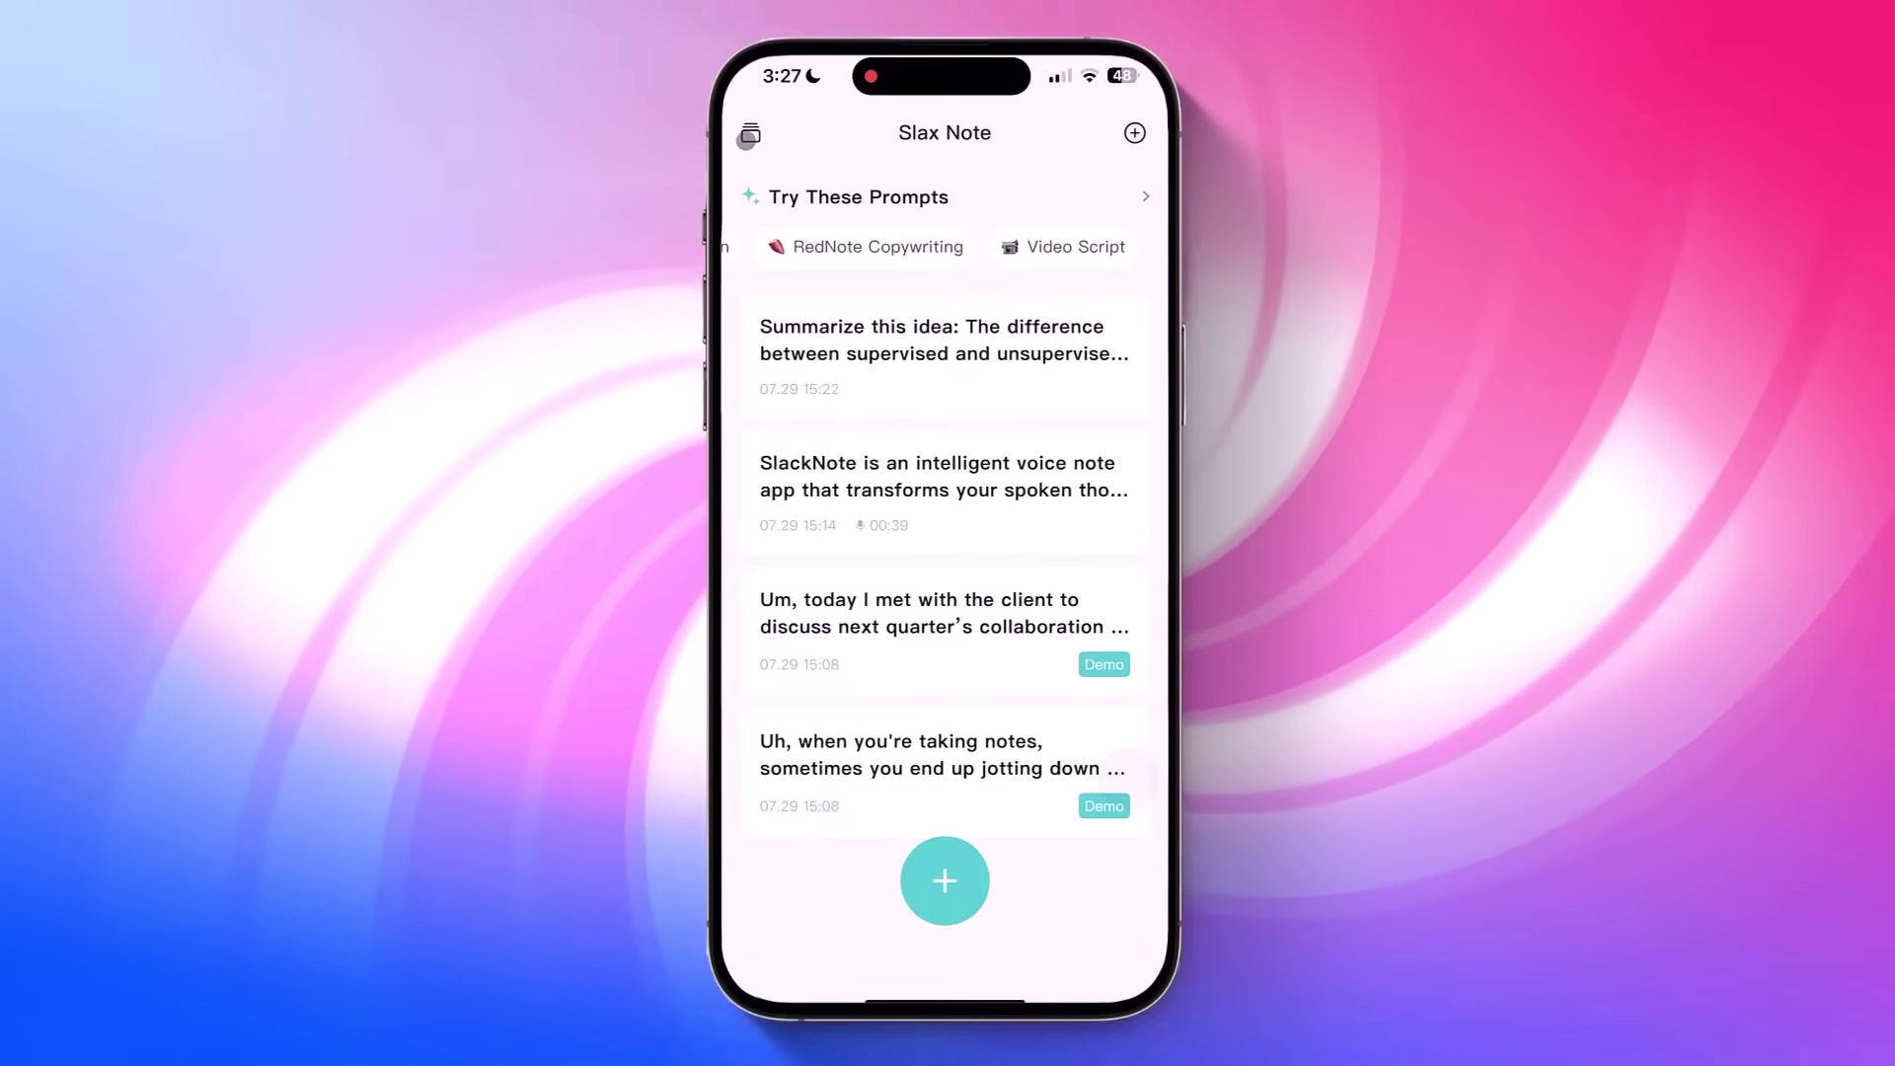
Step: Reopen the first note card, the supervised-learning note, to view its French translation
{"action": "left_click", "coordinate": [907, 345]}
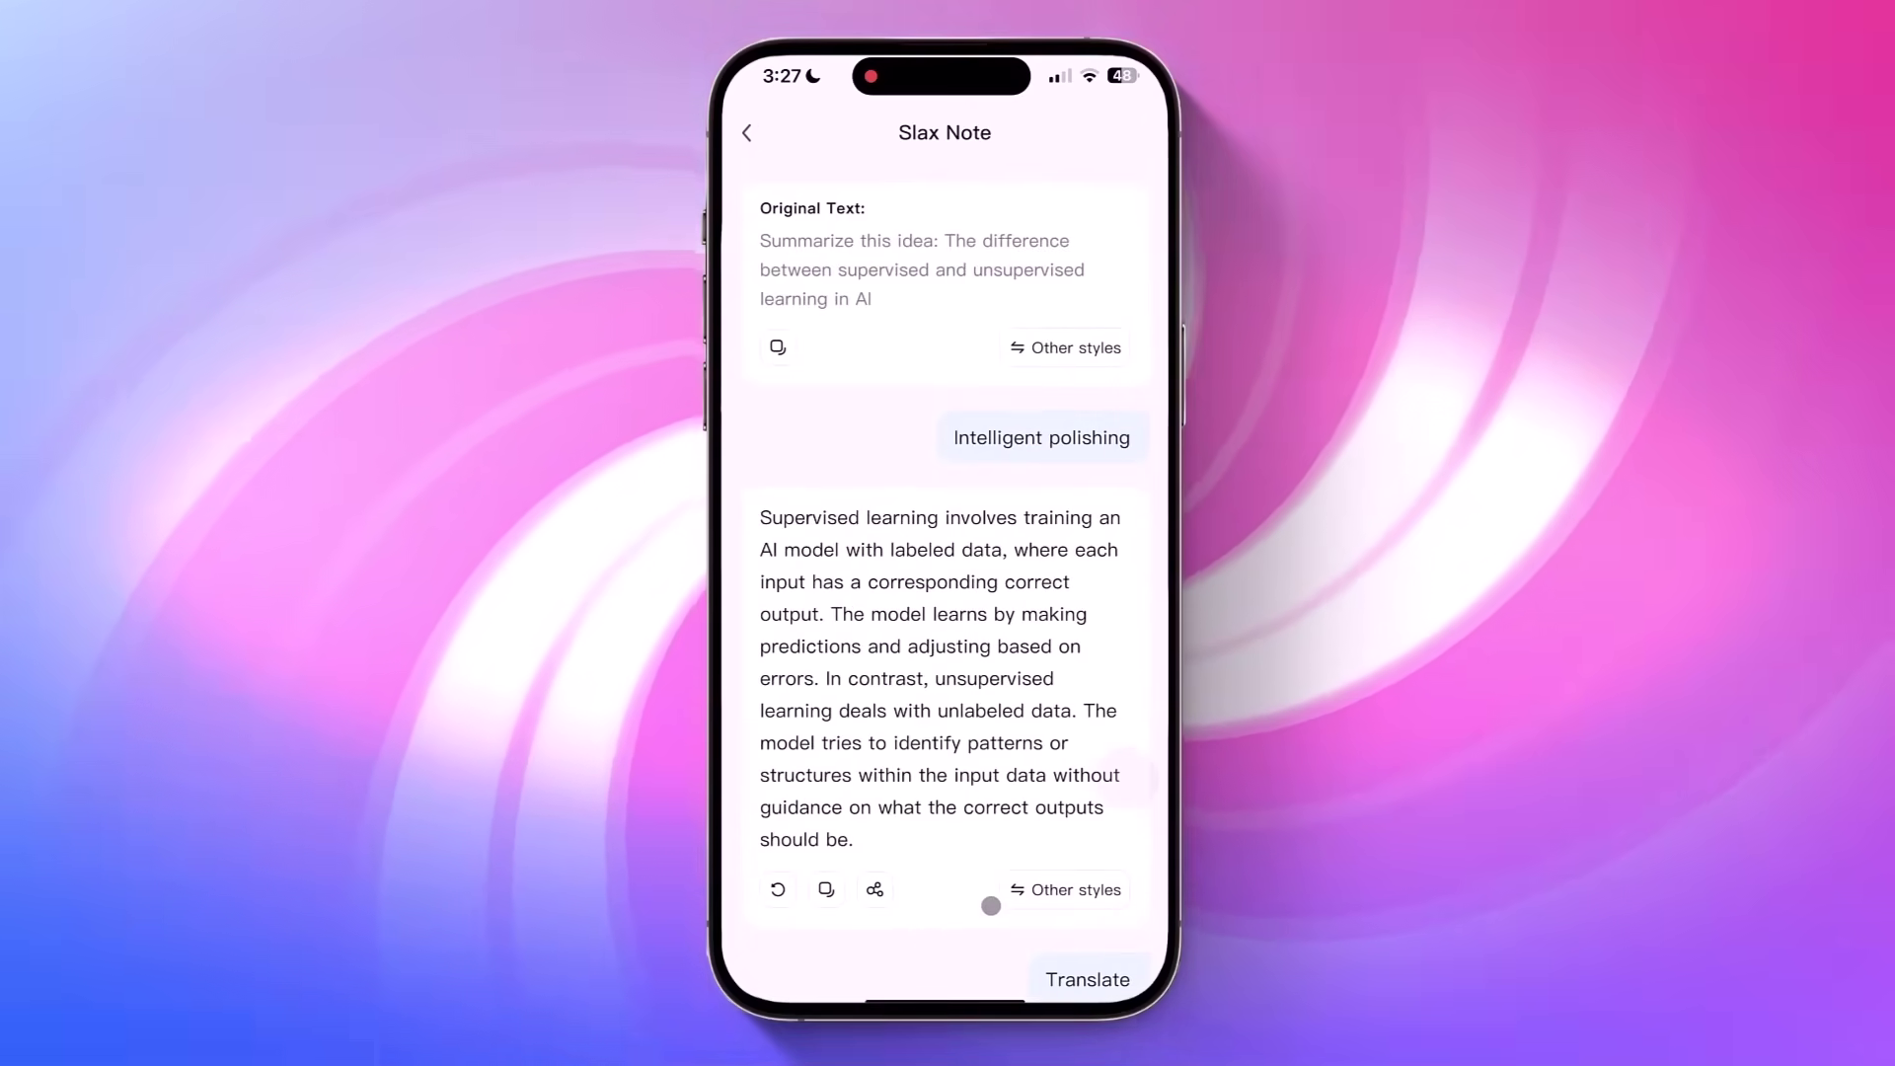
{"action": "scroll", "coordinate": [991, 905], "scroll_direction": "down", "scroll_amount": 5}
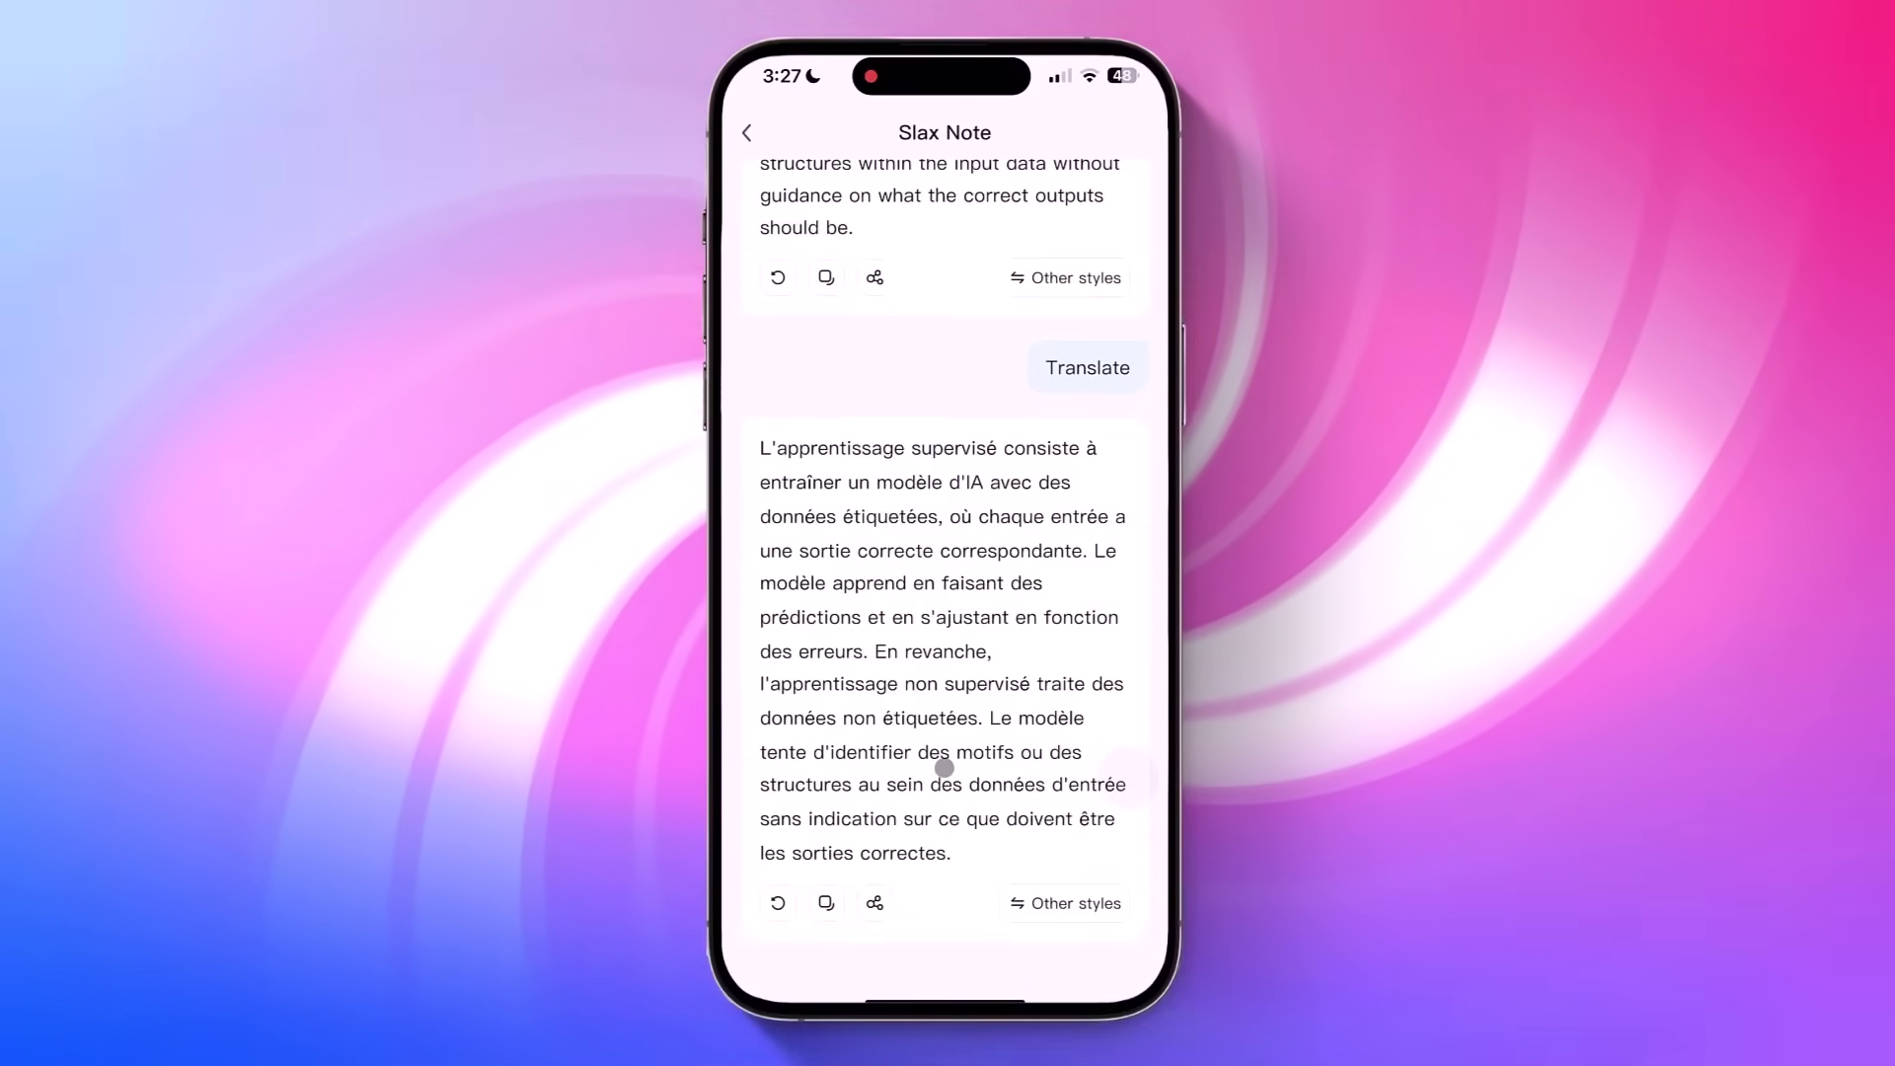